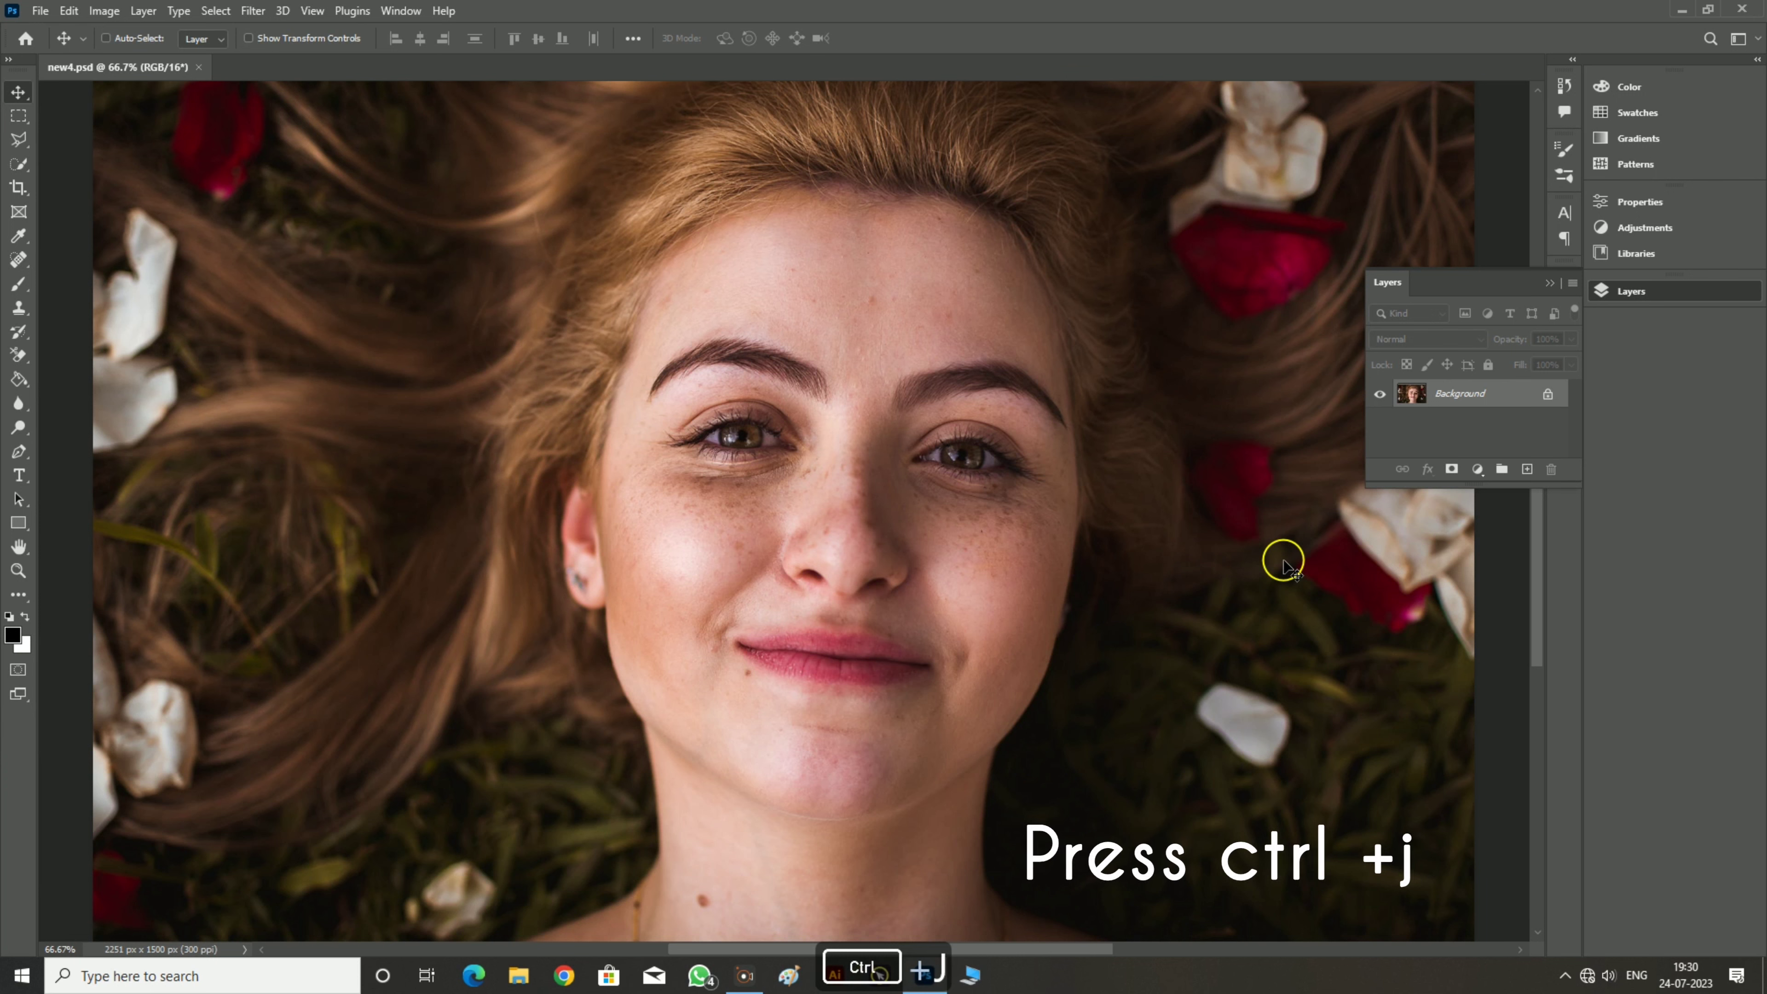
Duplicate the background layer and set the Spot Healing Brush to about 80% hardness, Content-Aware type and sampling of all layers.
{"action": "left_click", "coordinate": [19, 260]}
{"action": "left_click", "coordinate": [132, 41]}
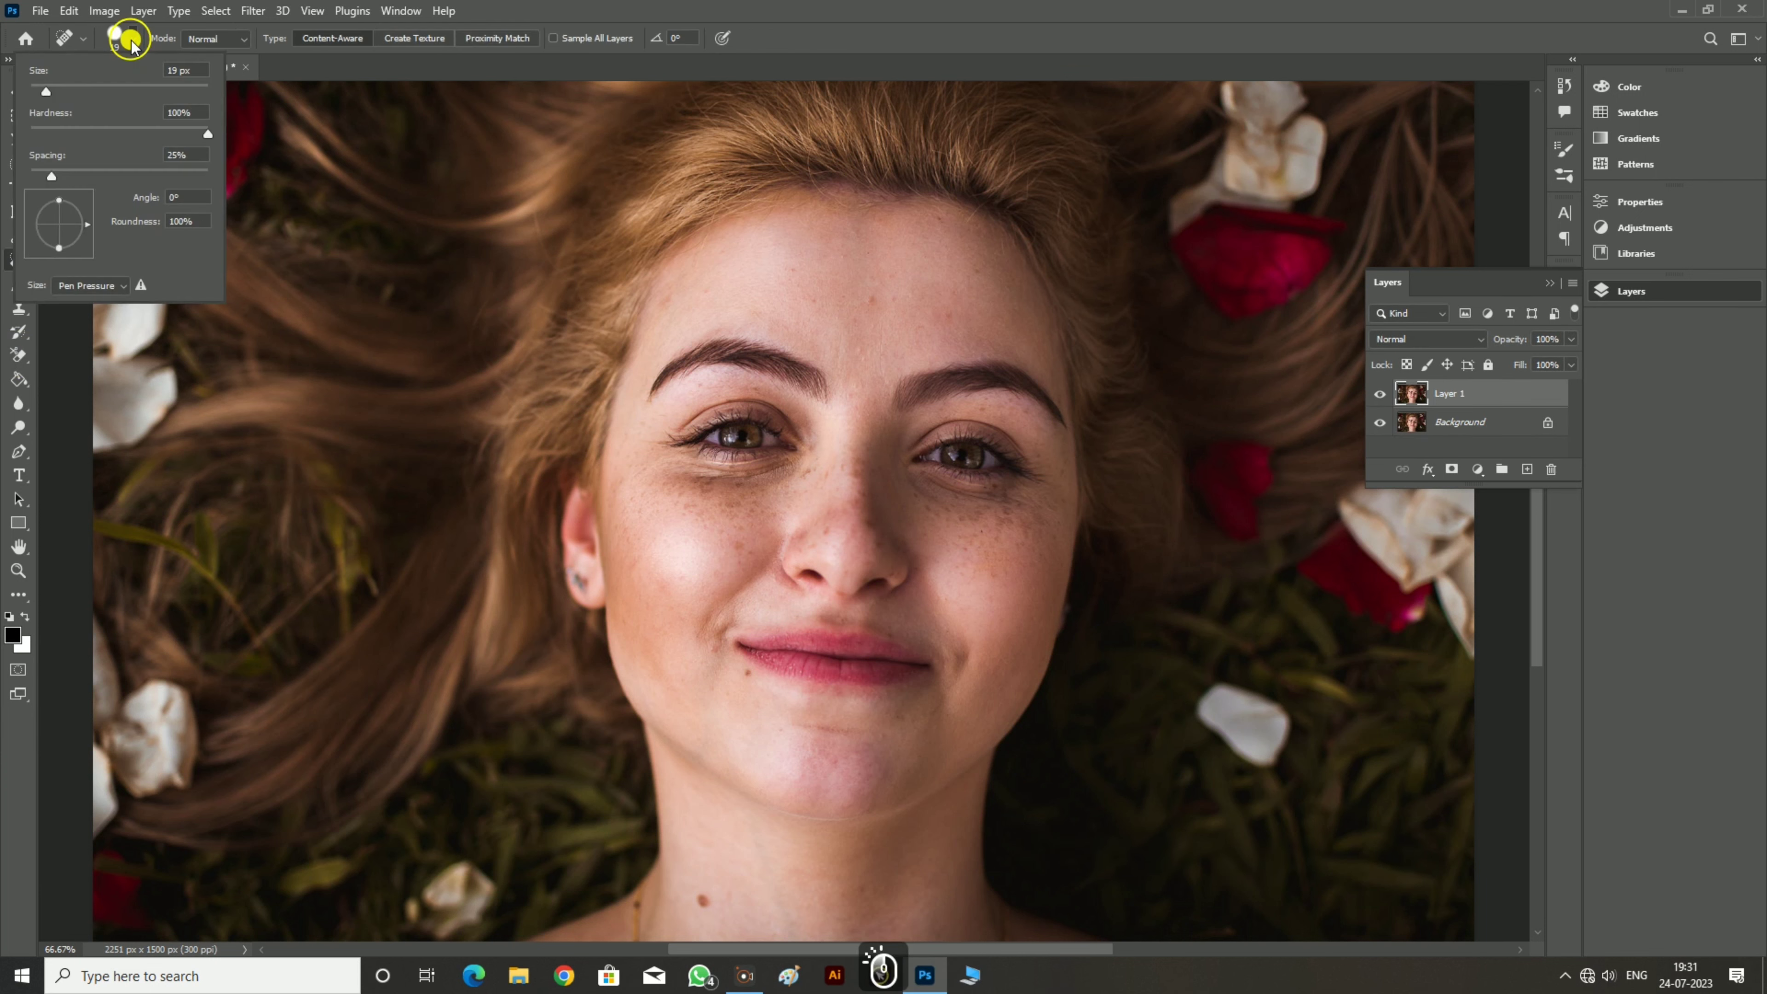
{"action": "left_click", "coordinate": [200, 135]}
{"action": "left_click_drag", "start_coordinate": [188, 136], "coordinate": [183, 136]}
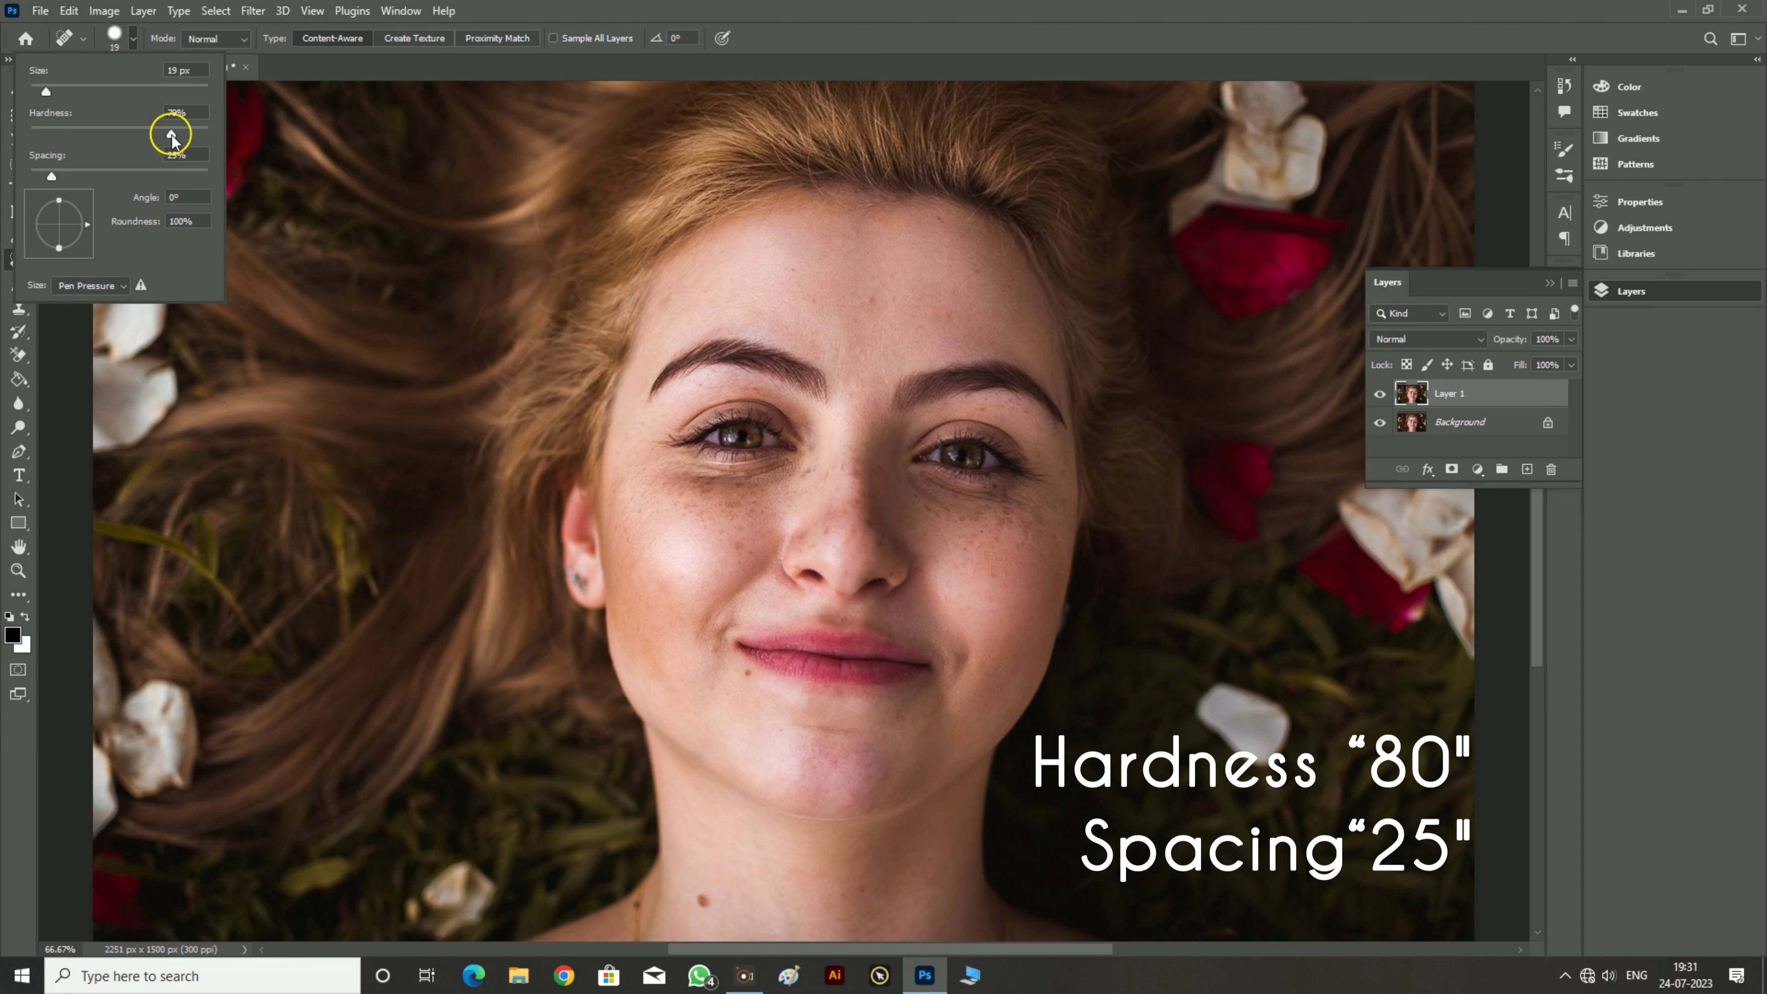
{"action": "left_click", "coordinate": [297, 89]}
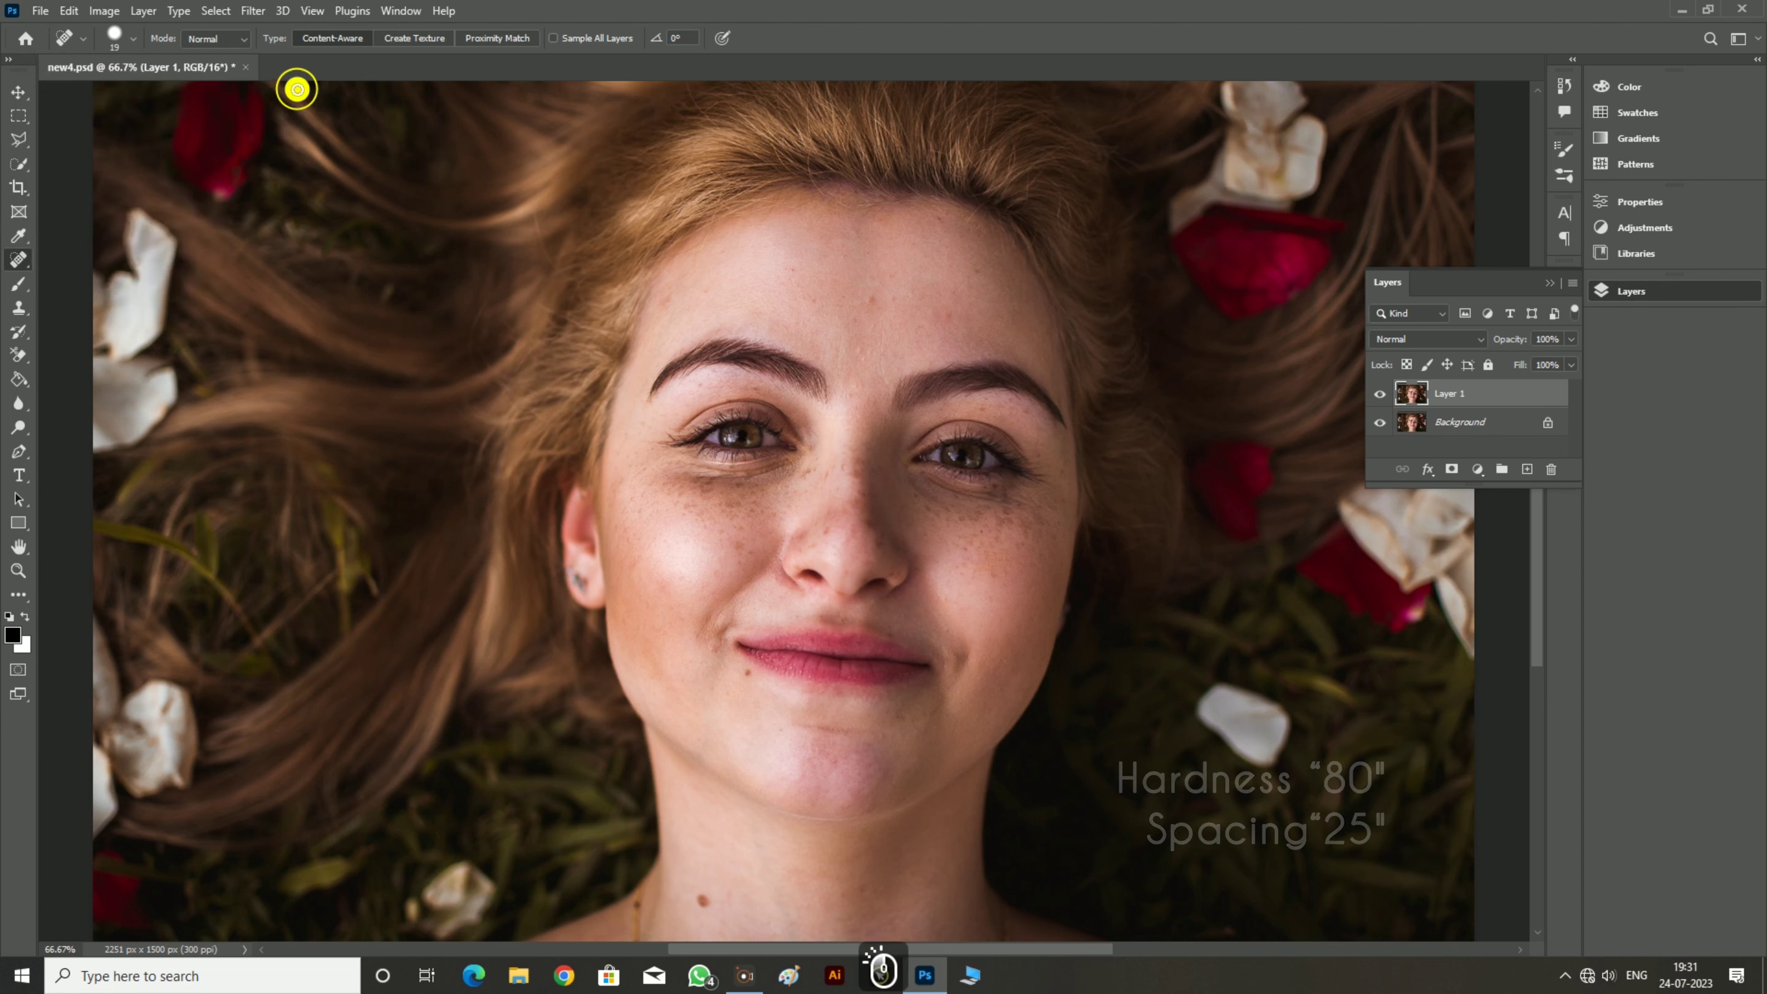
{"action": "left_click", "coordinate": [569, 38]}
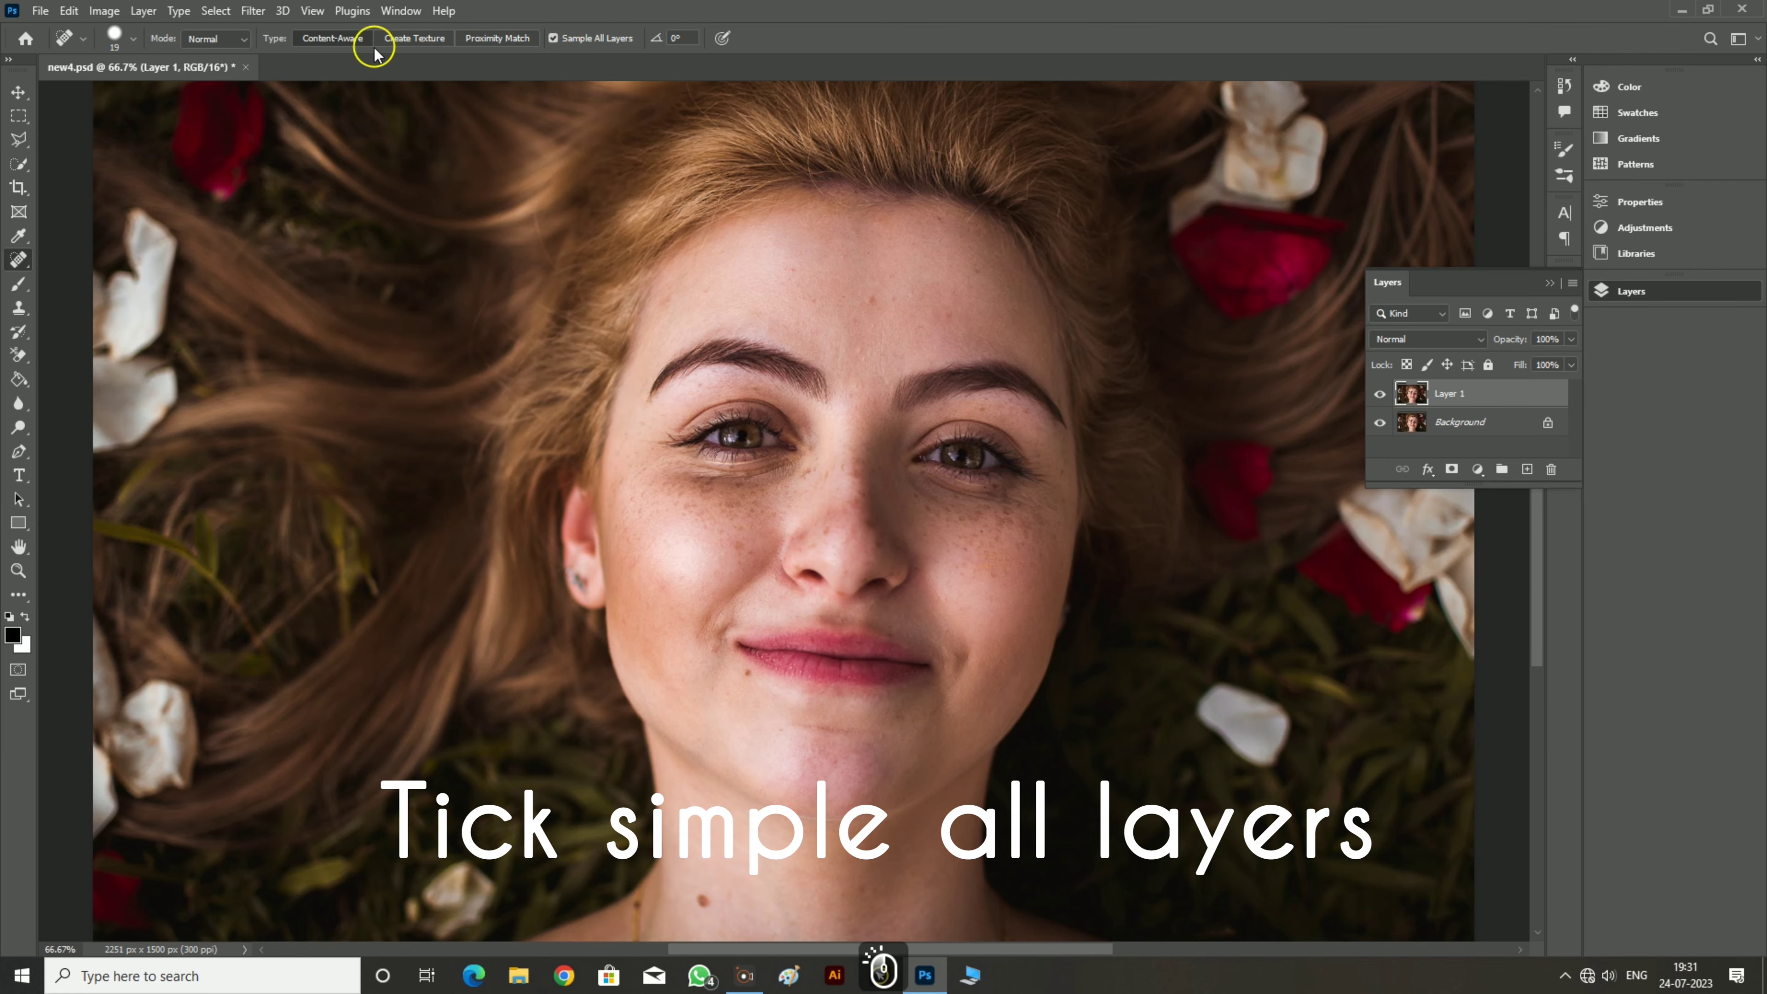
{"action": "left_click", "coordinate": [356, 43]}
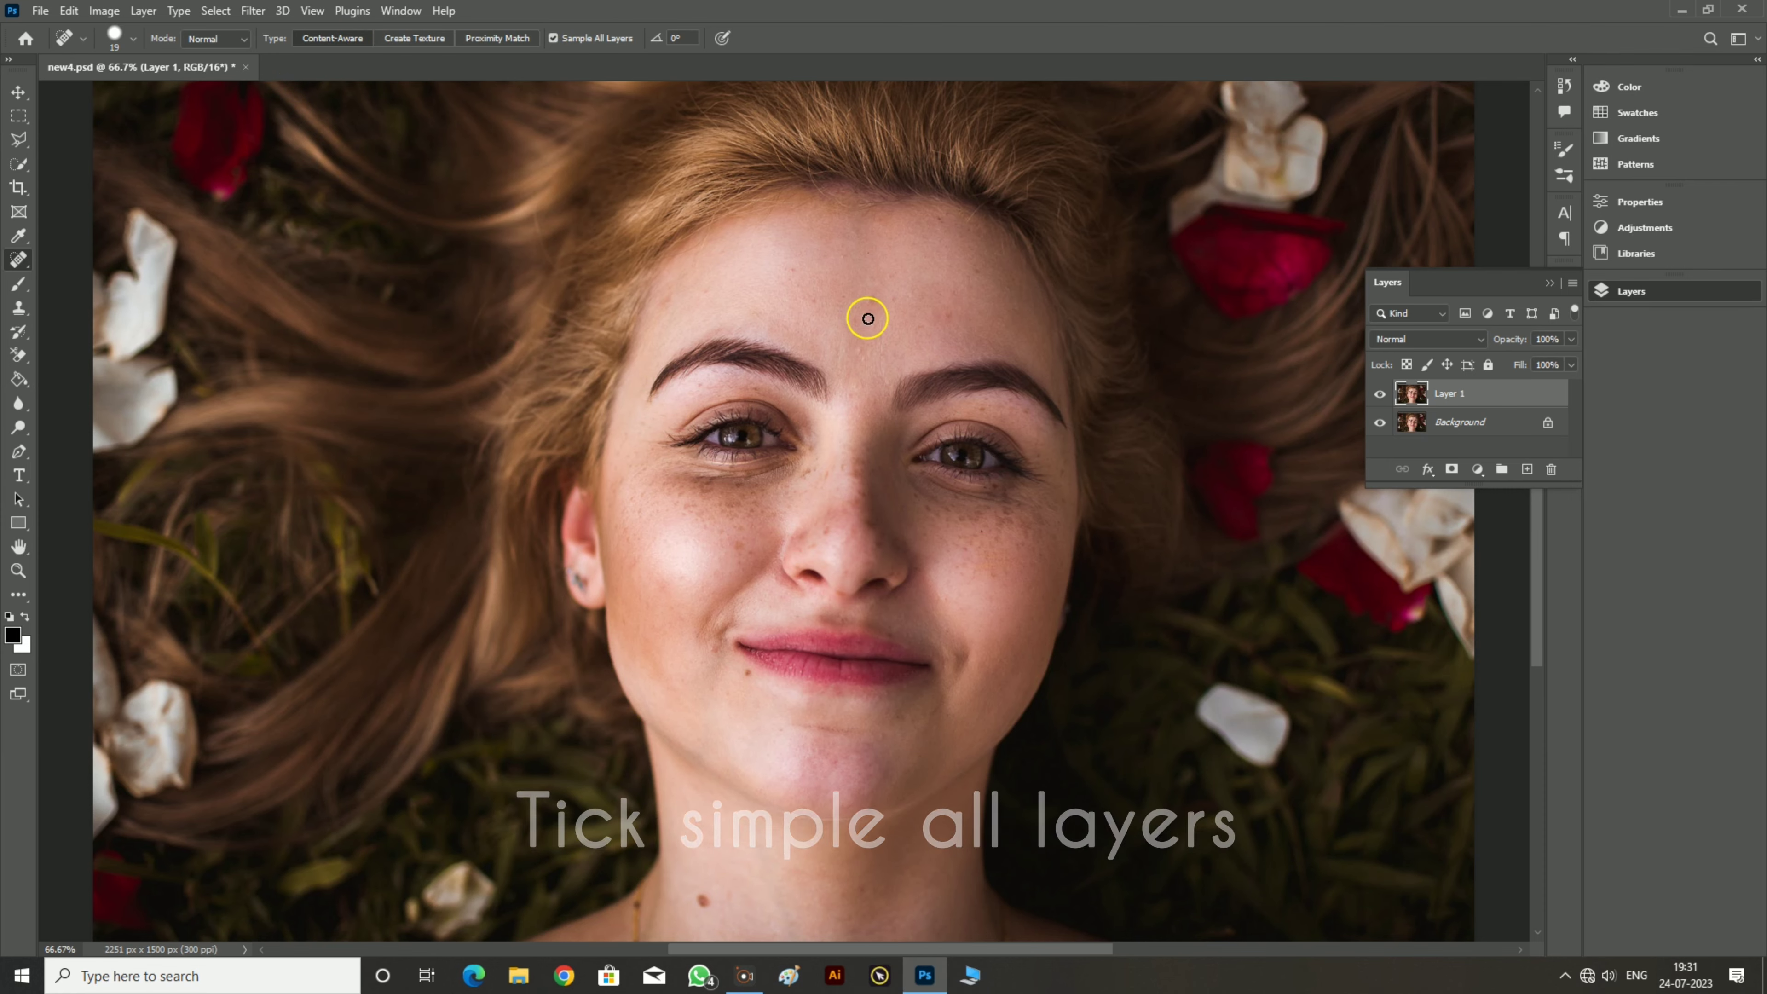
Remove the small spots in the middle of the forehead with the Spot Healing Brush.
{"action": "key", "text": "ctrl+plus"}
{"action": "key", "text": "ctrl+plus"}
{"action": "scroll", "coordinate": [1042, 289], "scroll_direction": "up", "scroll_amount": 2}
{"action": "key", "text": "bracketleft"}
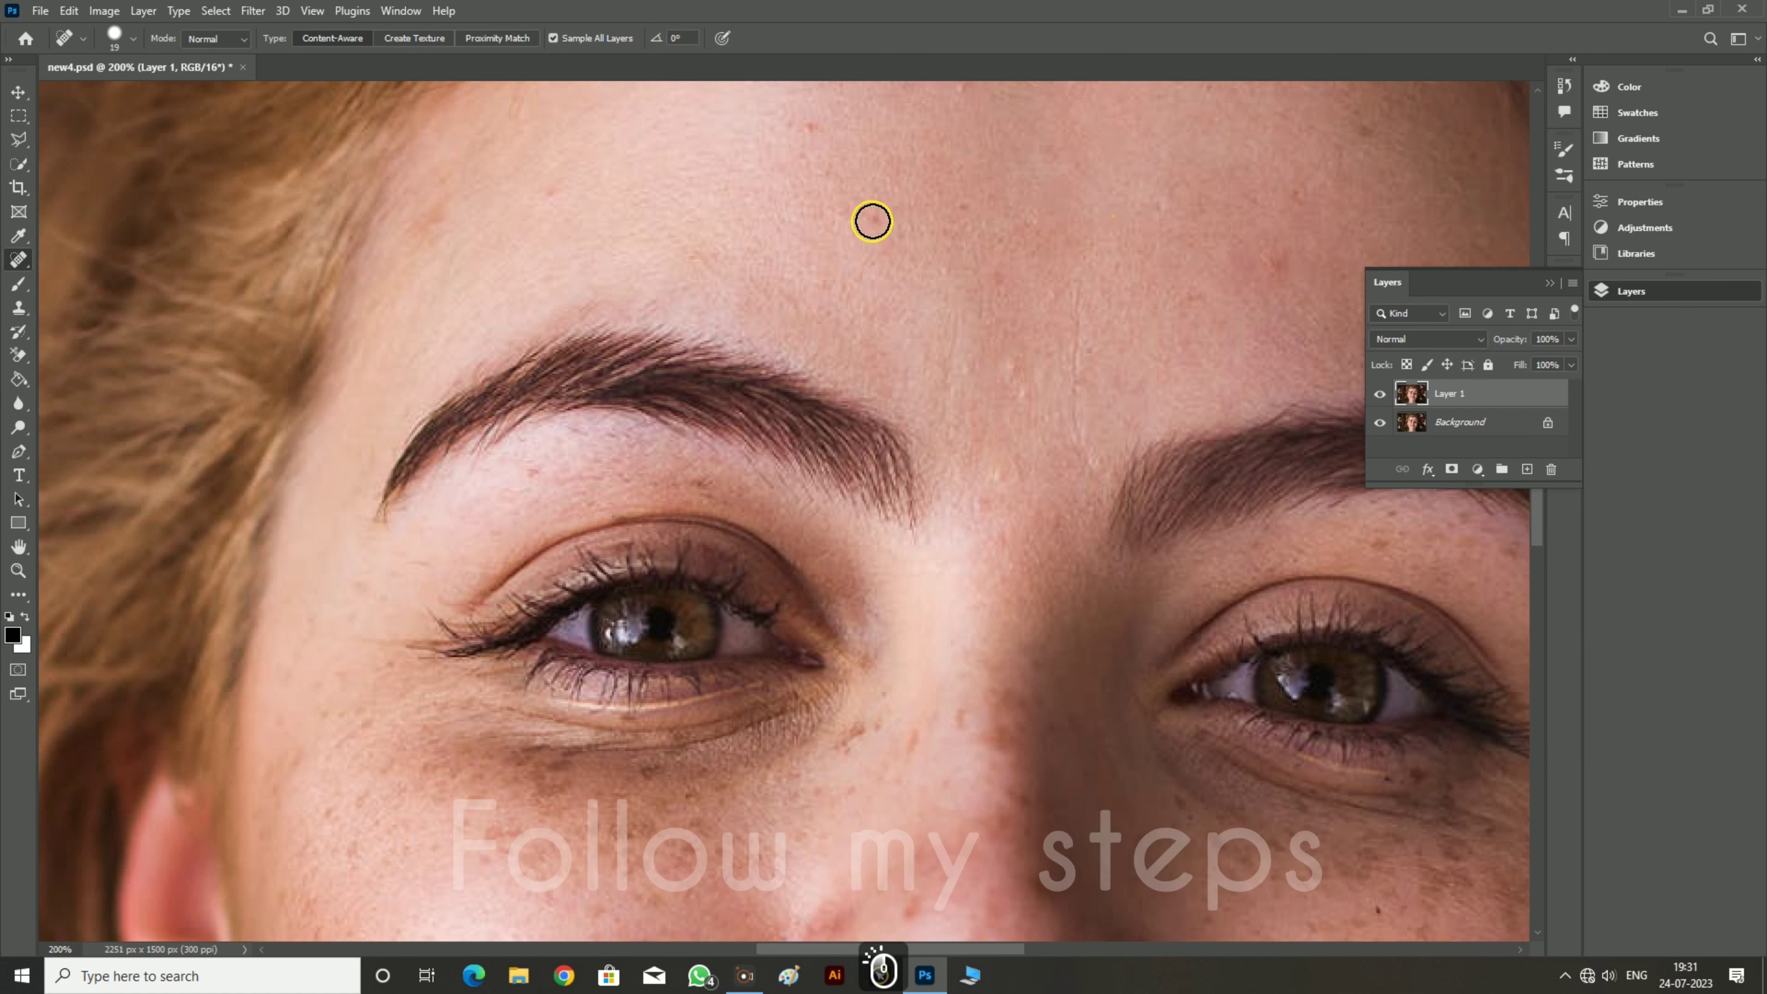
{"action": "scroll", "coordinate": [813, 127], "scroll_direction": "up", "scroll_amount": 1}
{"action": "left_click", "coordinate": [961, 147]}
Enlarge the healing brush to 20 px and heal the blemishes on the image-right forehead and between the eyebrows.
{"action": "key", "text": "bracketright"}
{"action": "key", "text": "bracketright"}
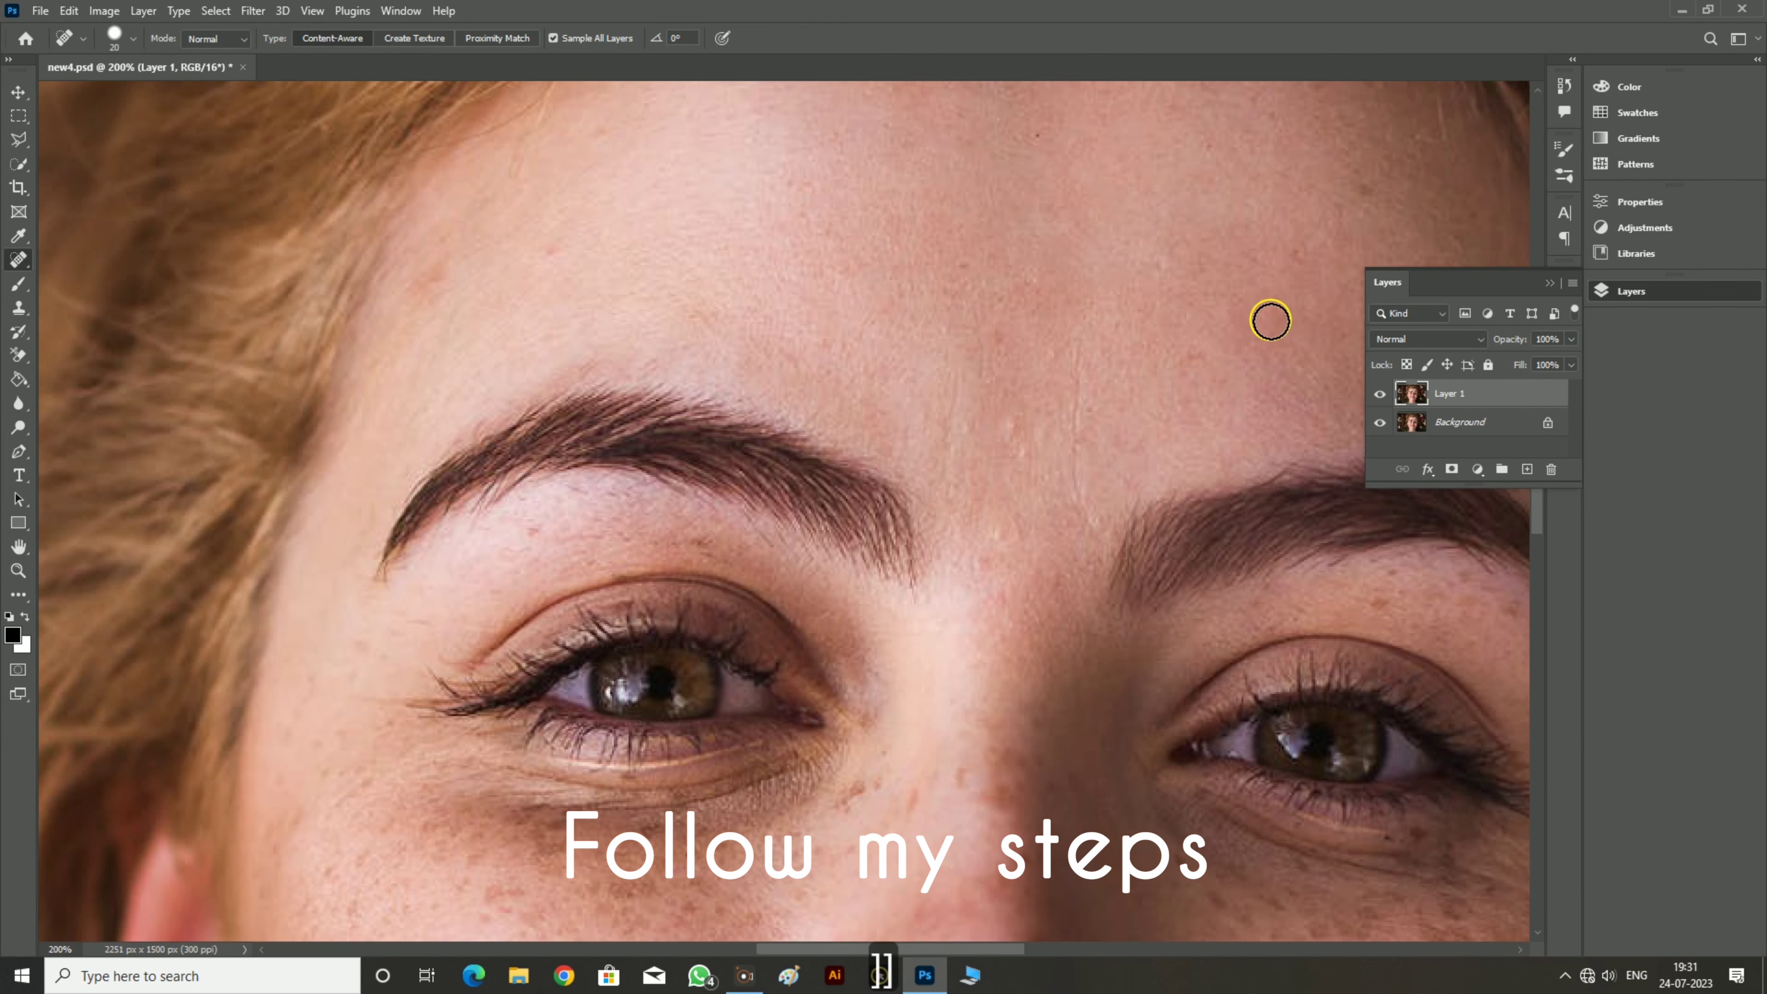
{"action": "left_click", "coordinate": [1269, 321]}
{"action": "left_click", "coordinate": [1368, 187]}
{"action": "left_click", "coordinate": [1071, 464]}
{"action": "left_click", "coordinate": [1007, 597]}
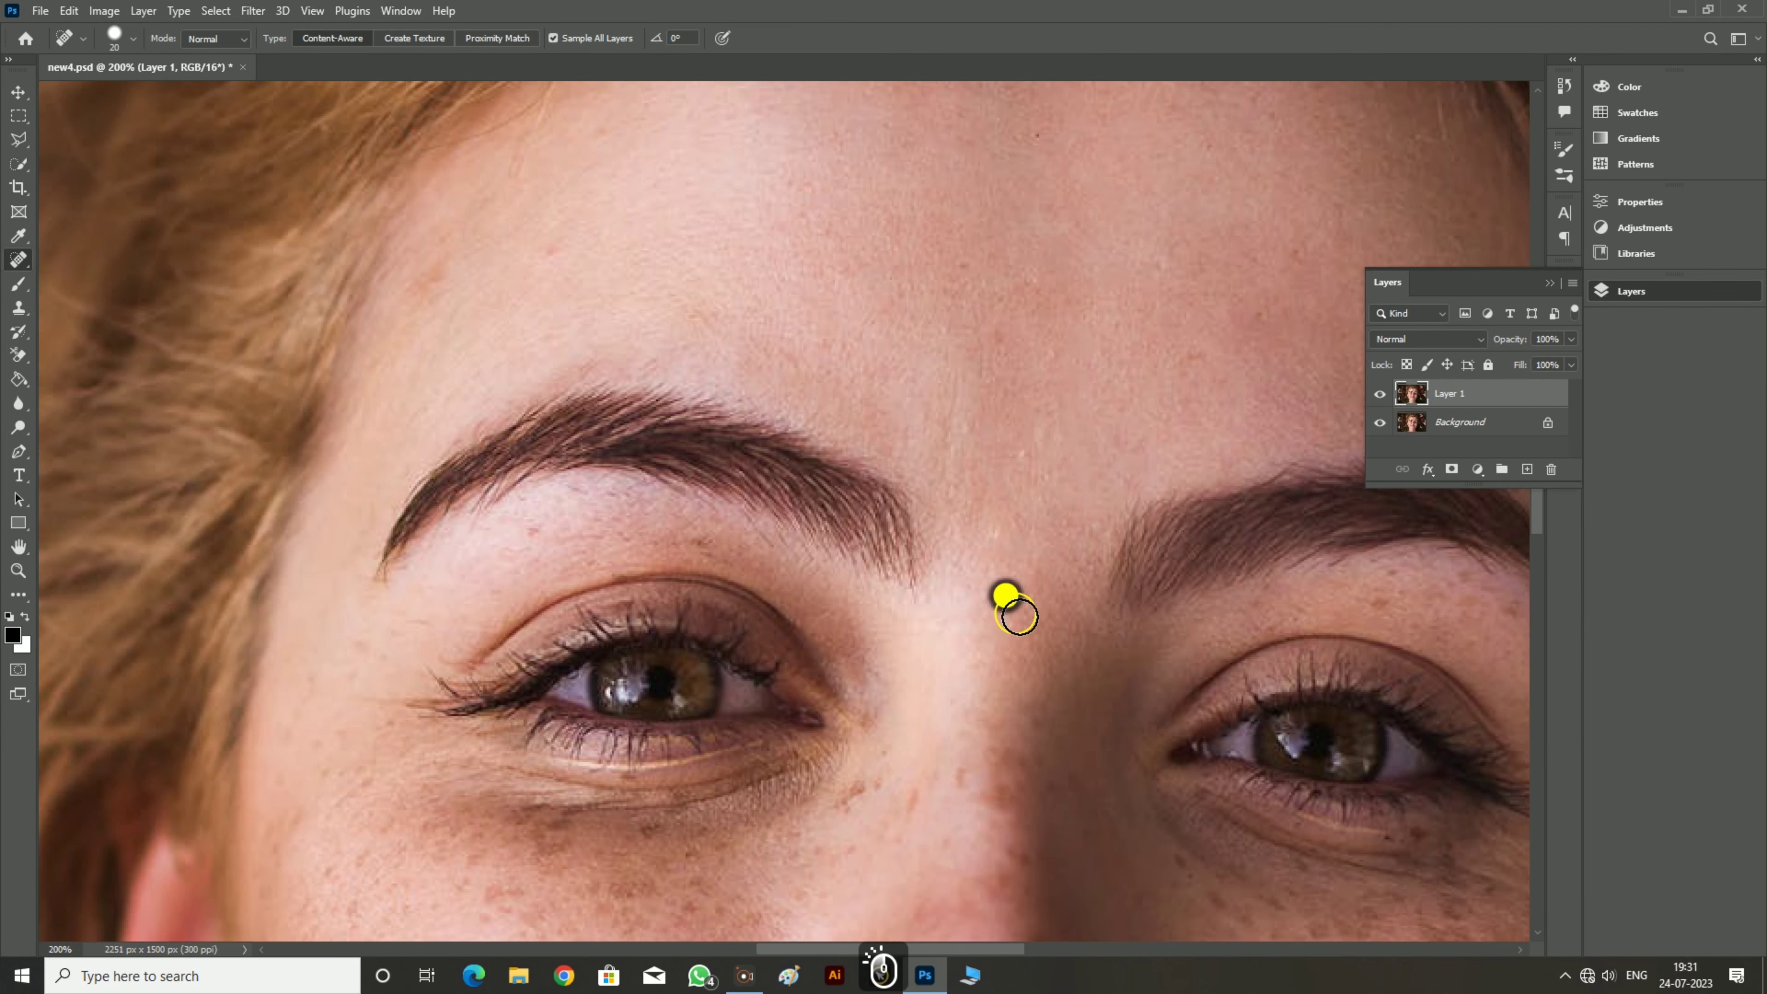
Reduce the healing brush size and remove the freckles on the outer part of the image-left cheek.
{"action": "scroll", "coordinate": [687, 722], "scroll_direction": "down", "scroll_amount": 3}
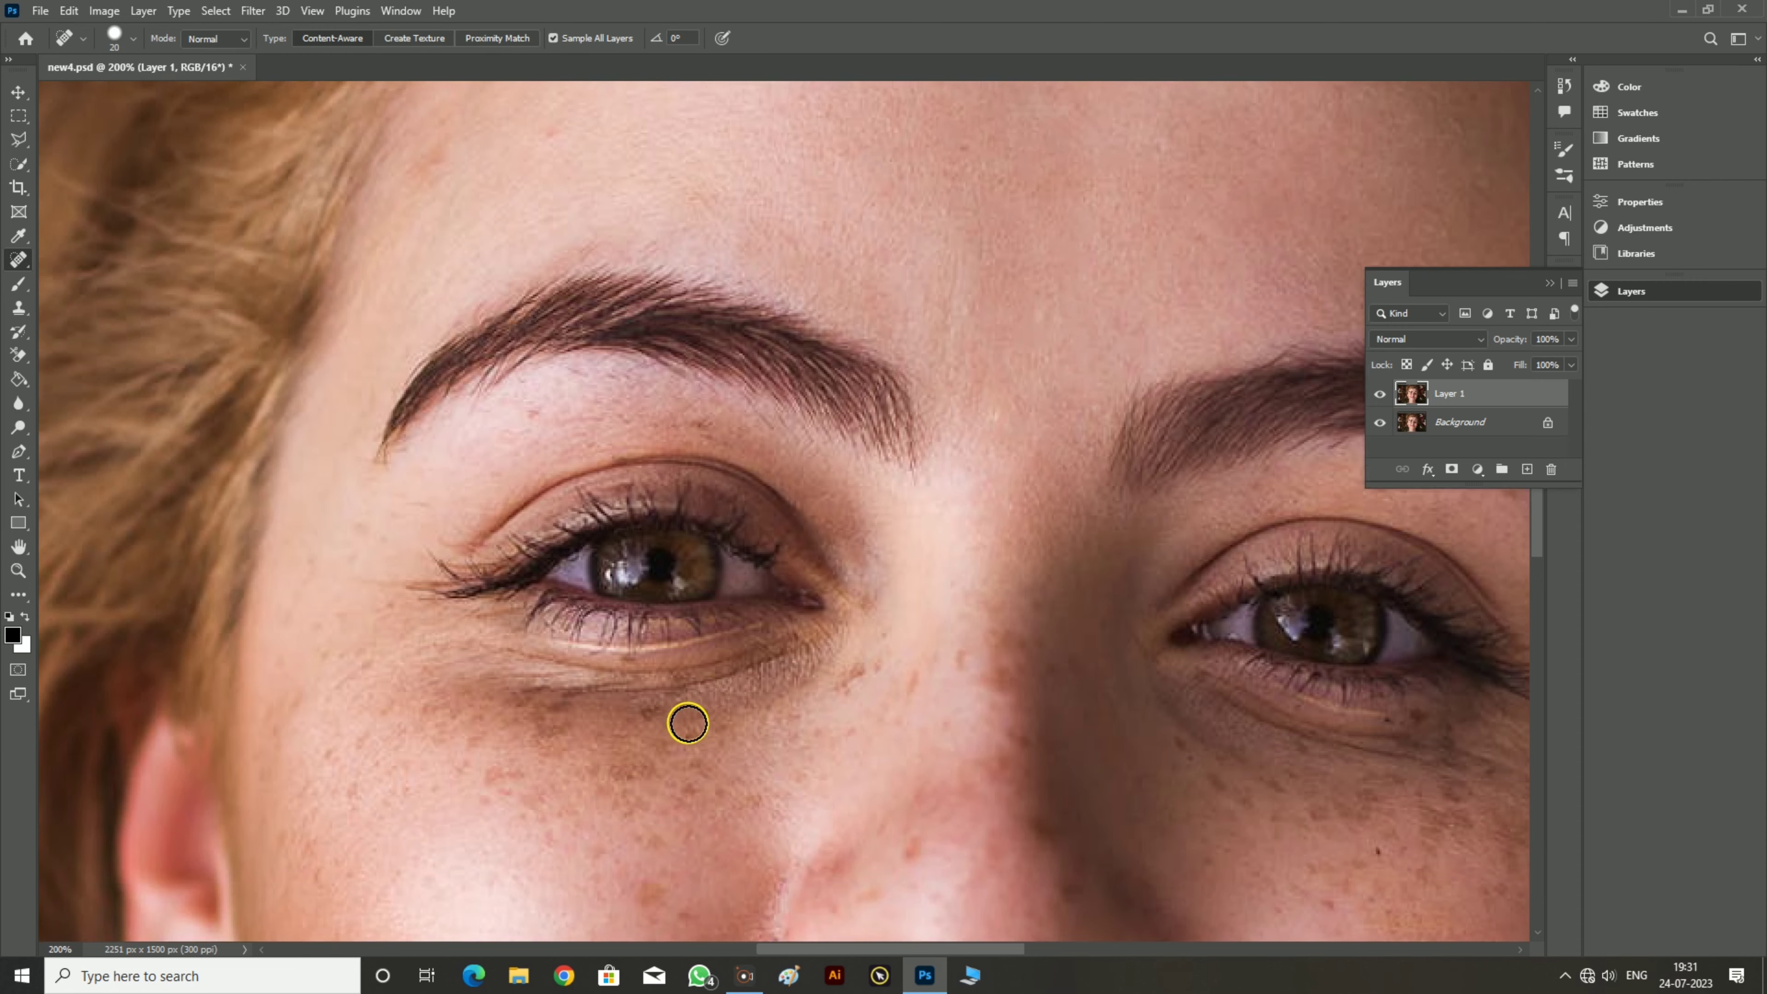
{"action": "key", "text": "bracketleft"}
{"action": "left_click", "coordinate": [493, 719]}
{"action": "left_click", "coordinate": [428, 656]}
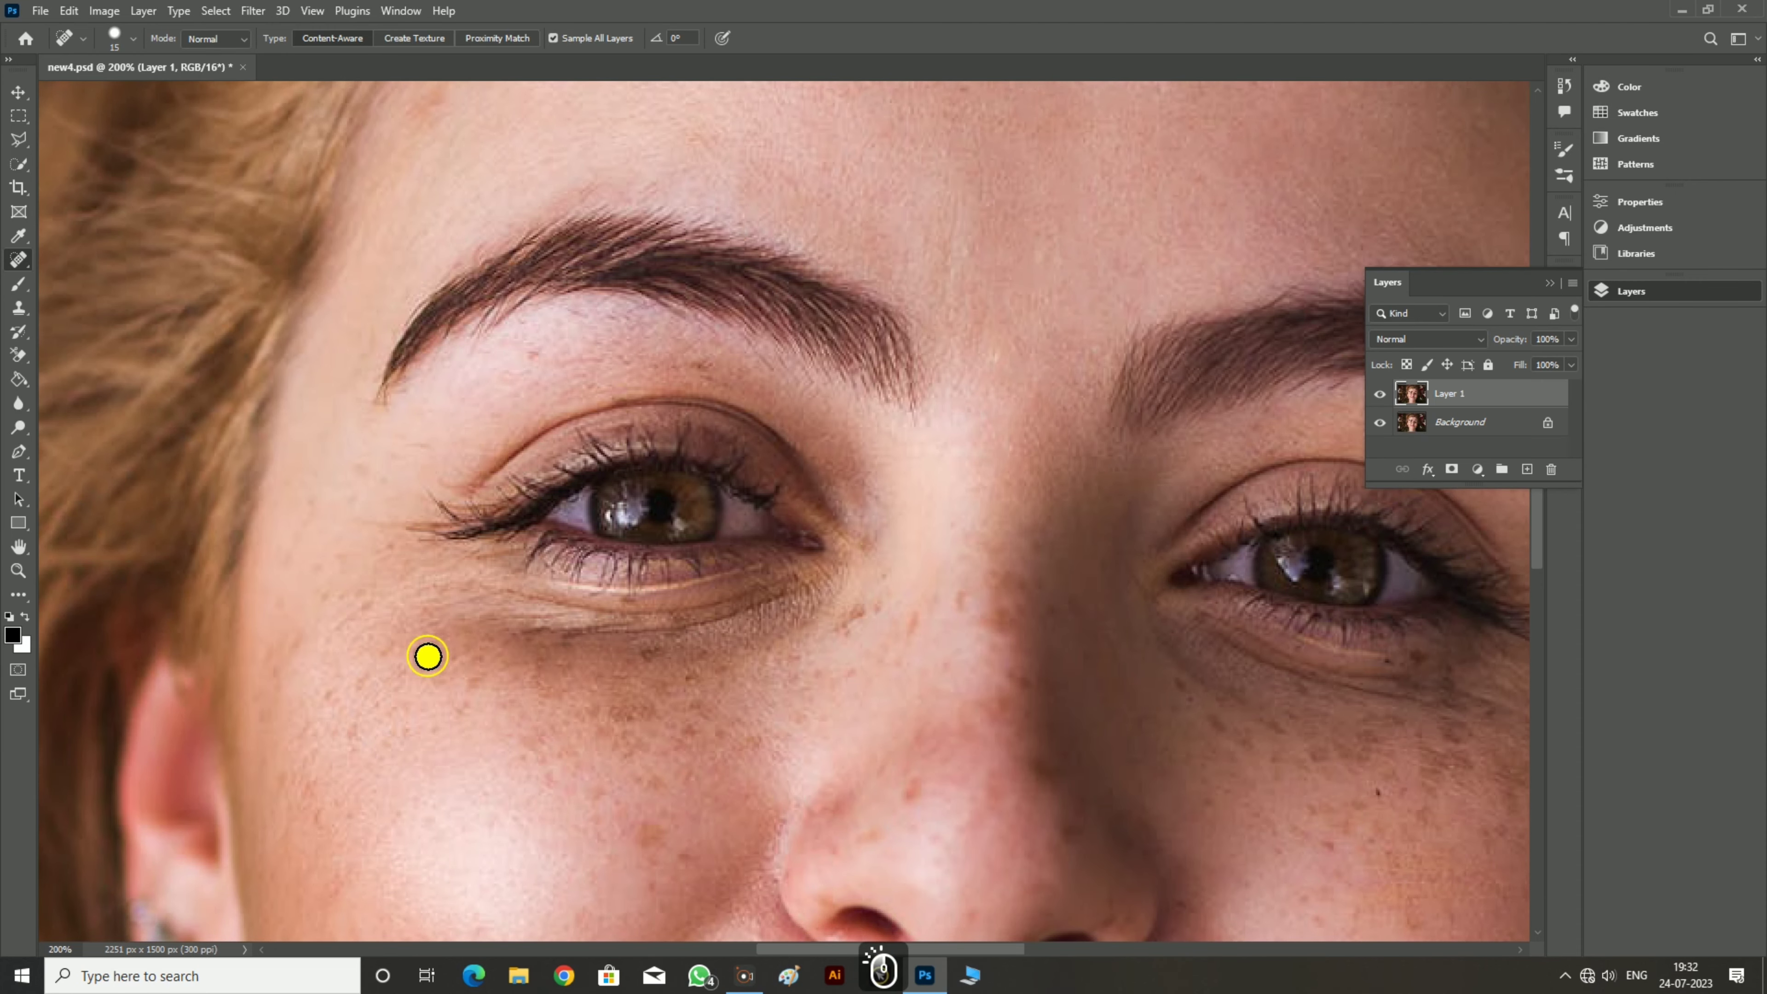
{"action": "left_click", "coordinate": [356, 630]}
{"action": "left_click", "coordinate": [378, 658]}
{"action": "left_click", "coordinate": [355, 725]}
Heal the freckles beneath the image-left eye and down across the middle of that cheek.
{"action": "left_click", "coordinate": [483, 651]}
{"action": "left_click", "coordinate": [570, 638]}
{"action": "left_click", "coordinate": [549, 674]}
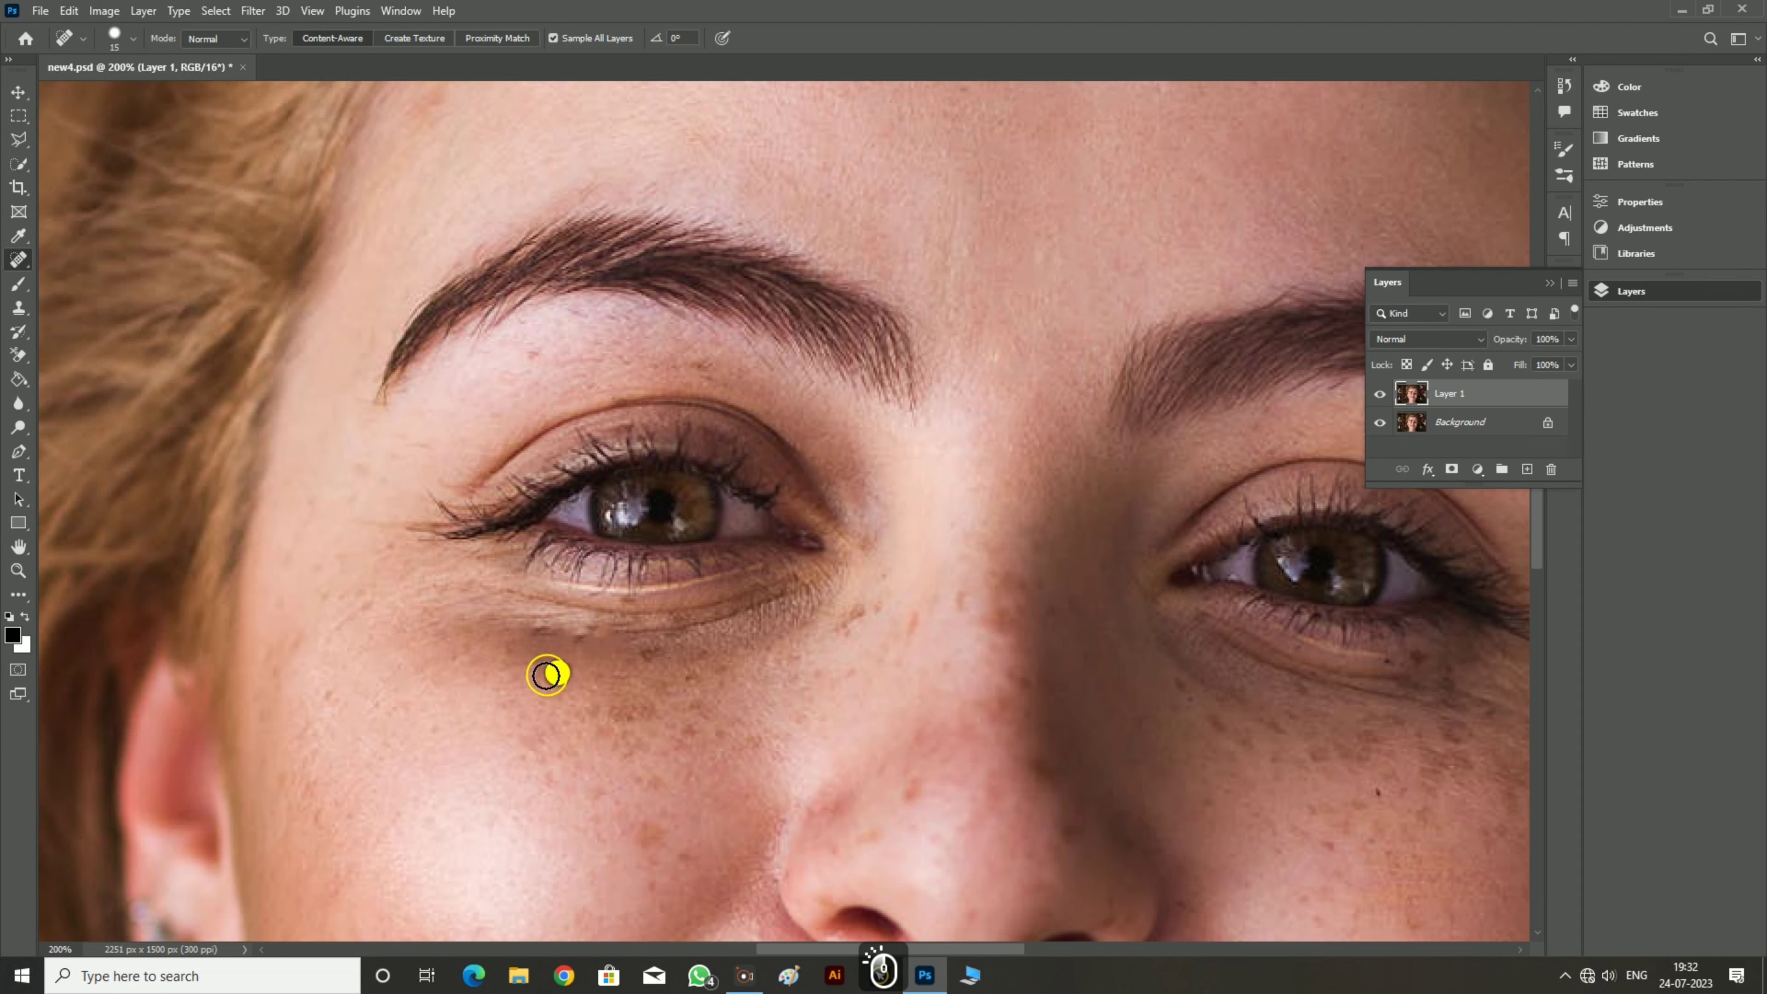
{"action": "left_click", "coordinate": [607, 723]}
{"action": "left_click", "coordinate": [651, 710]}
{"action": "left_click", "coordinate": [630, 670]}
{"action": "left_click", "coordinate": [549, 696]}
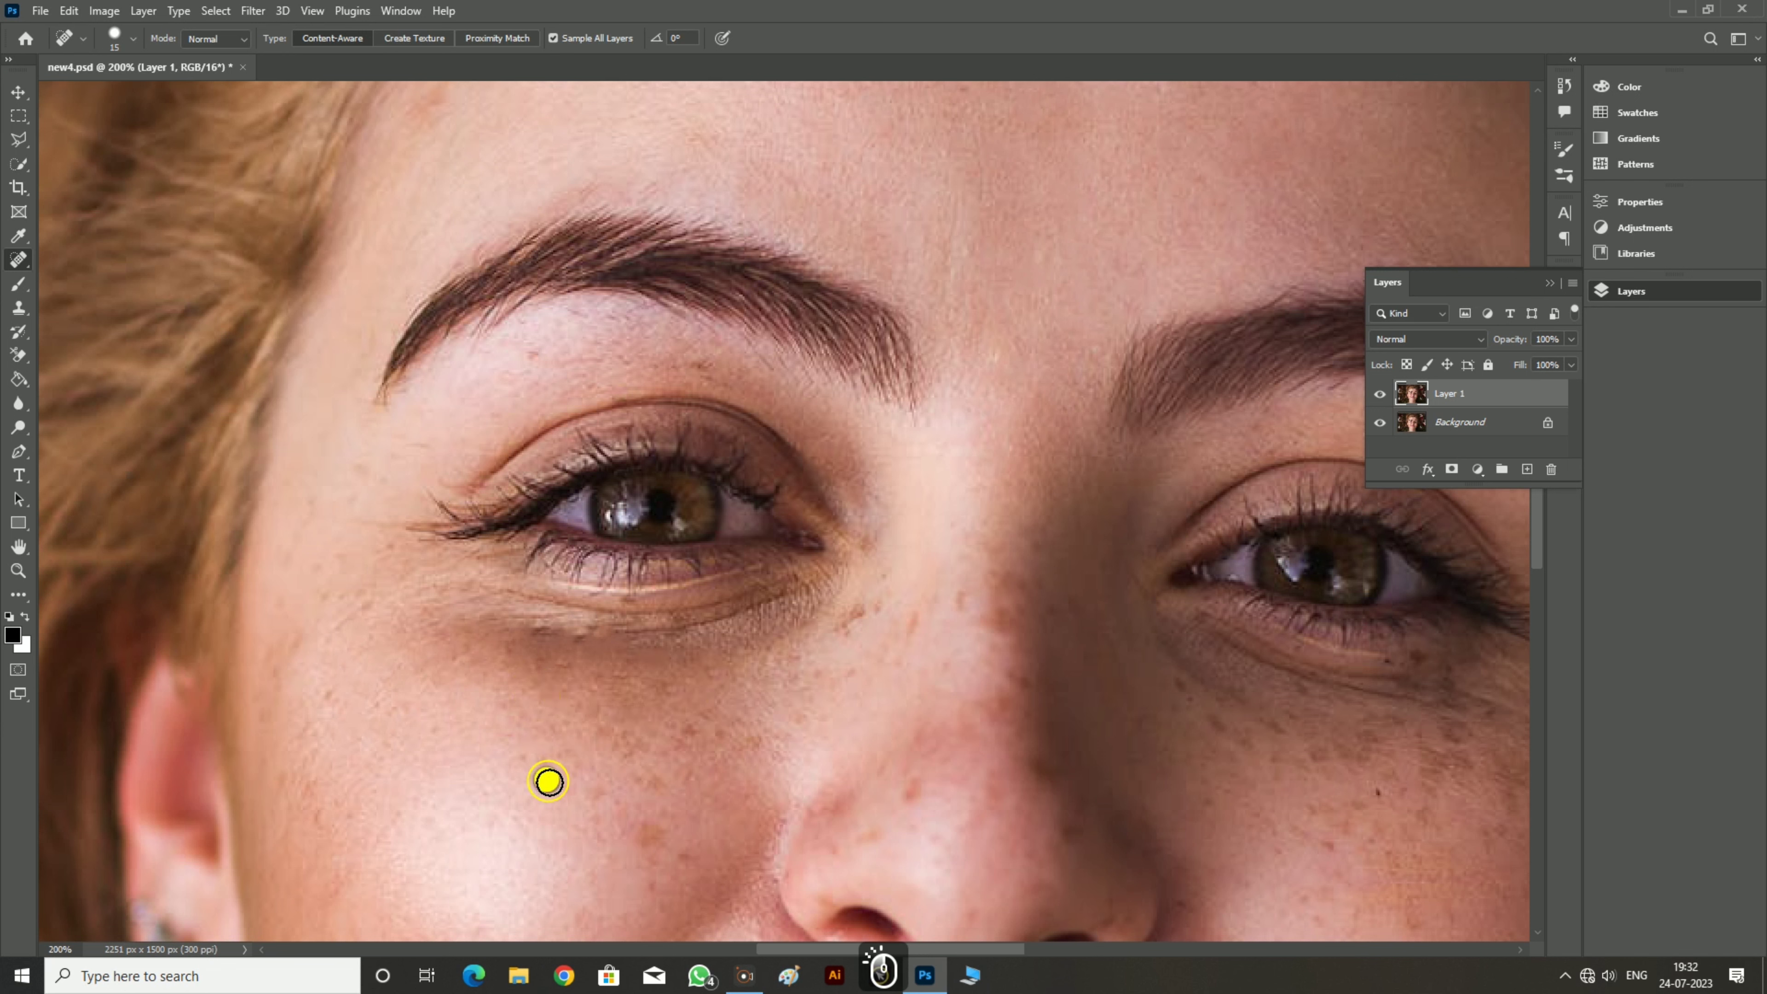
{"action": "left_click", "coordinate": [659, 832]}
{"action": "left_click", "coordinate": [615, 691]}
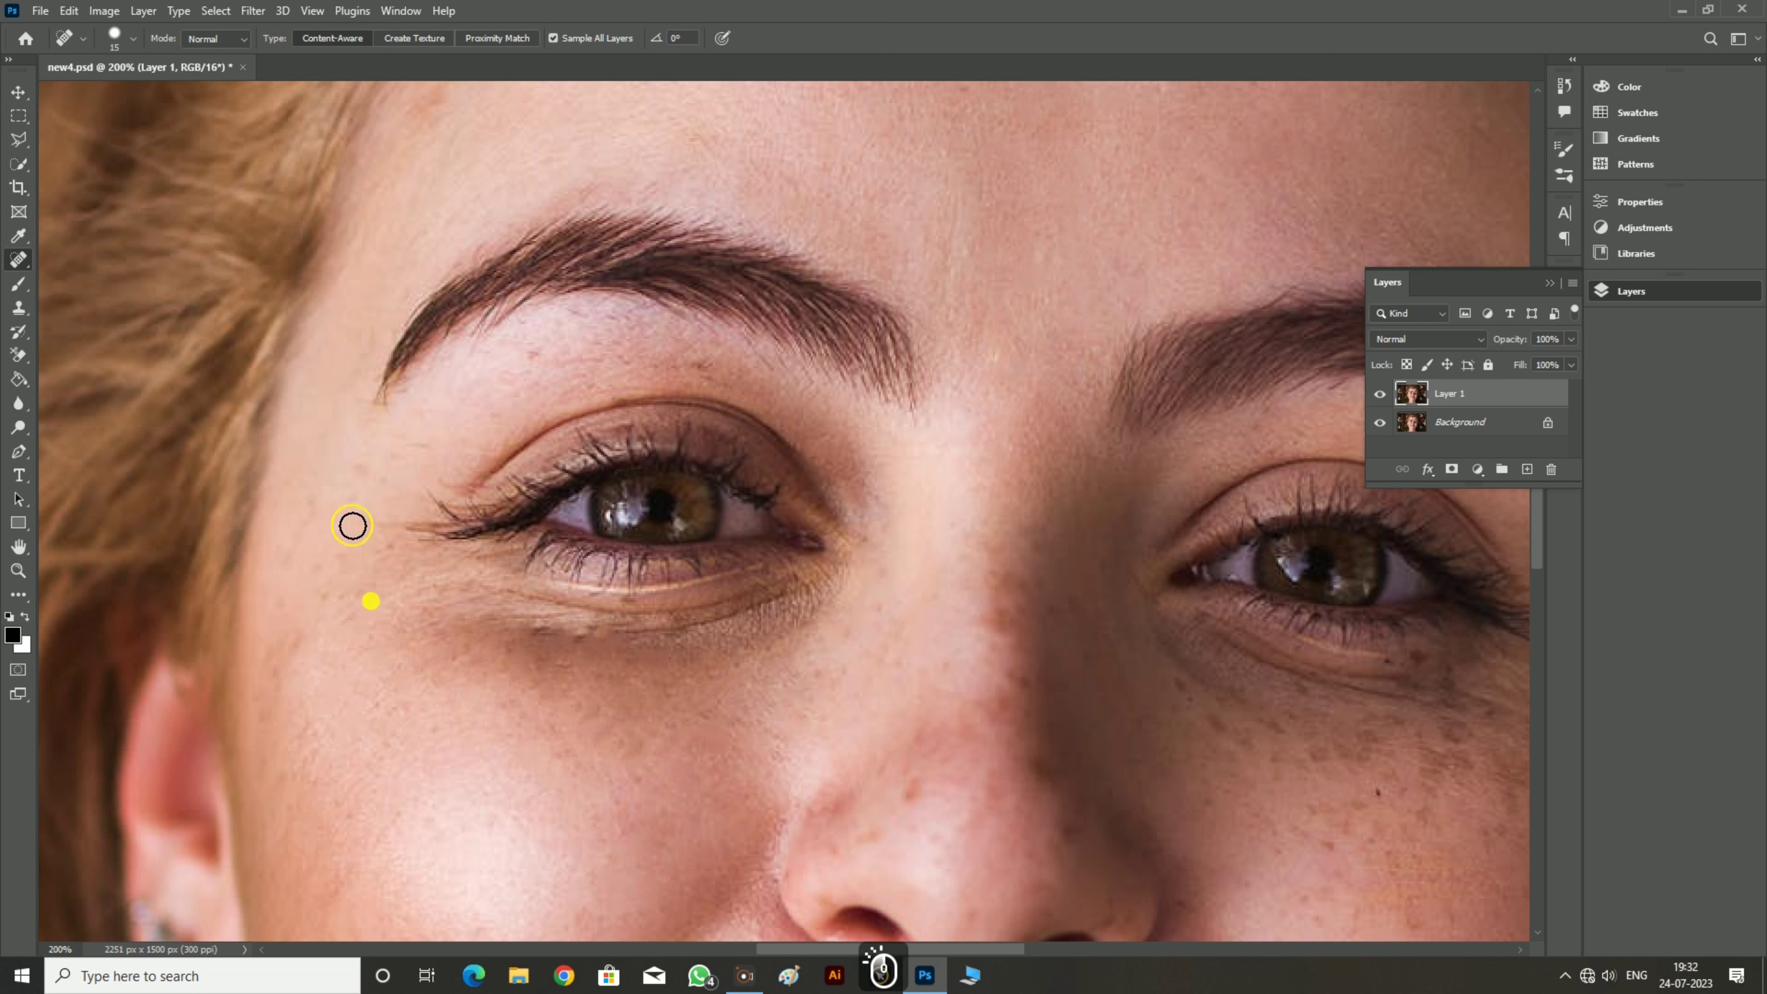
Heal the freckles on the nose and the skin beside it, and save the document.
{"action": "scroll", "coordinate": [695, 697], "scroll_direction": "down", "scroll_amount": 3}
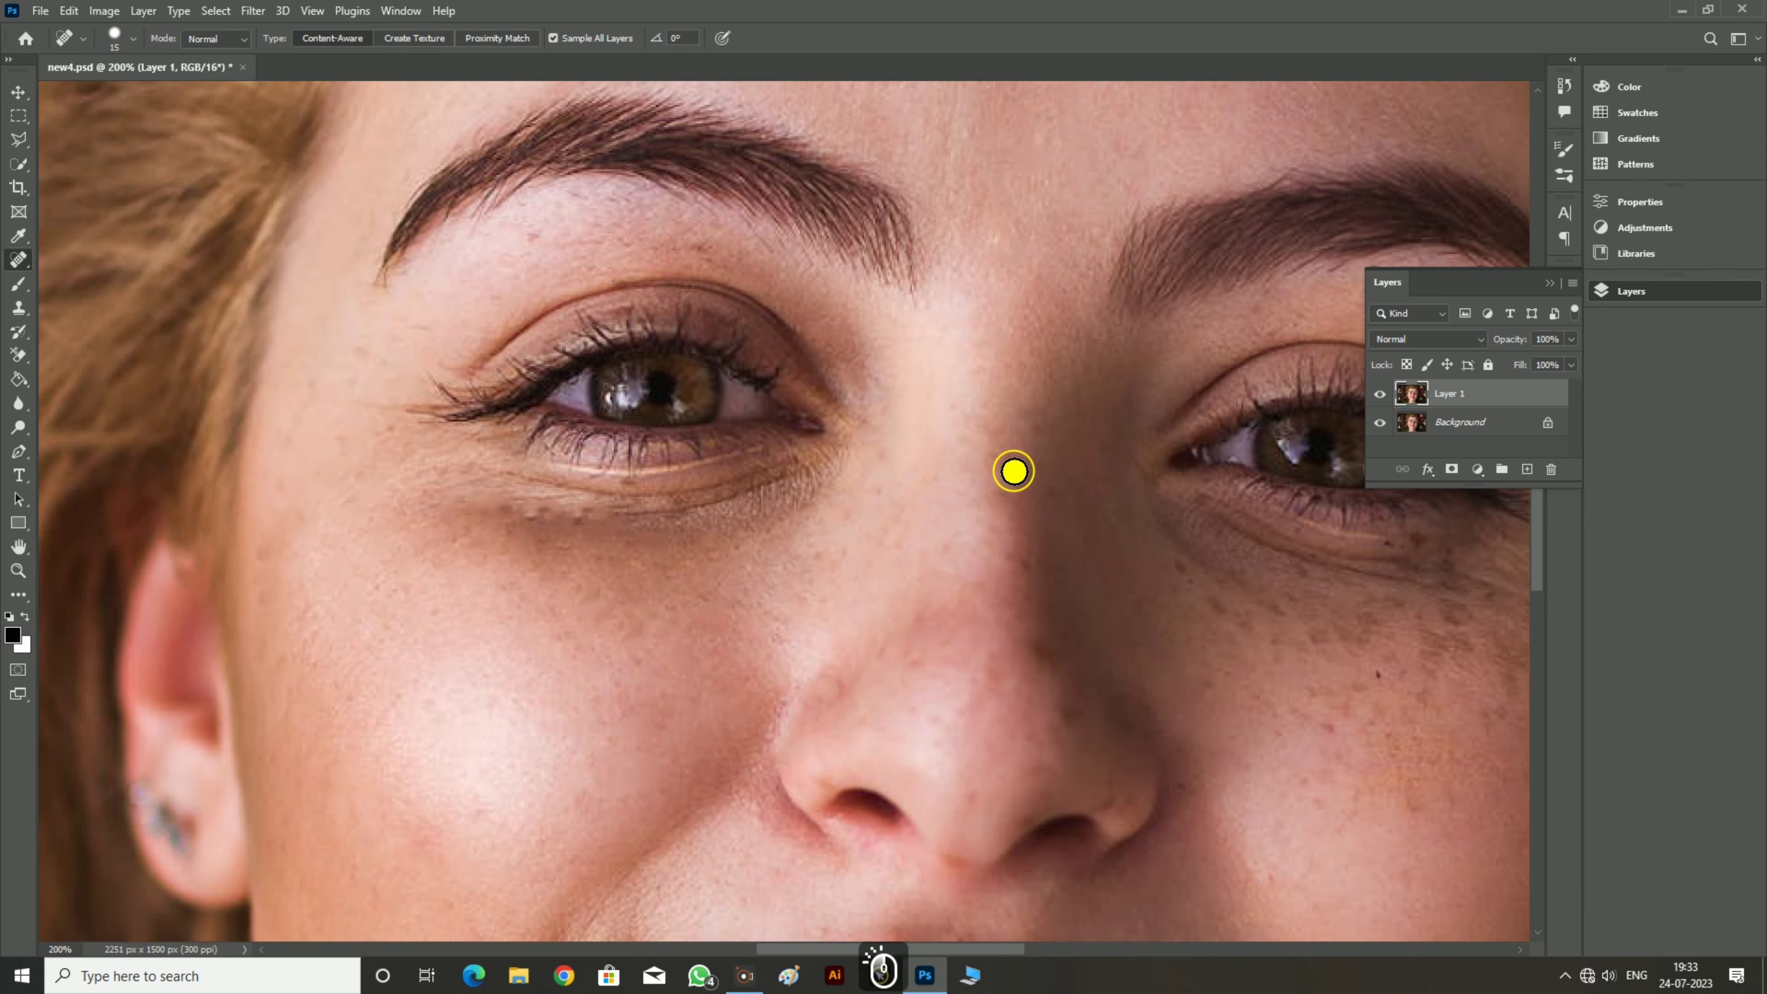
{"action": "left_click_drag", "start_coordinate": [721, 599], "coordinate": [725, 583]}
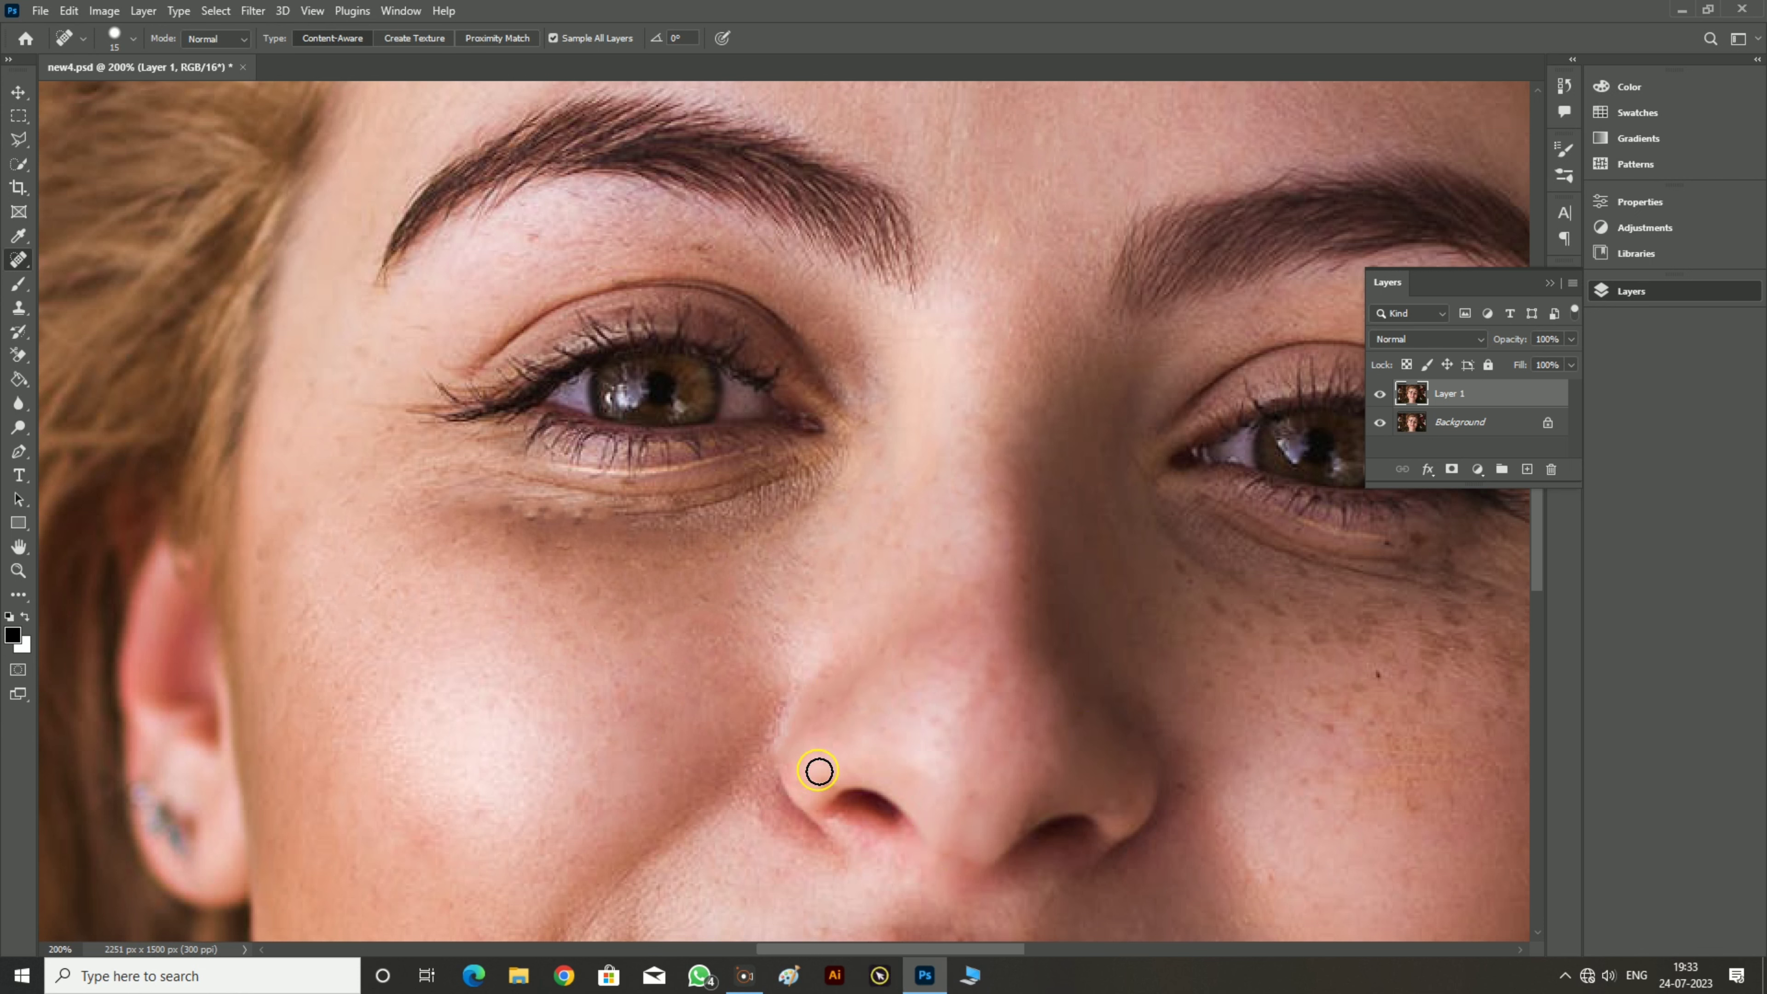
{"action": "left_click", "coordinate": [1168, 777]}
{"action": "key", "text": "ctrl+s"}
{"action": "key", "text": "Return"}
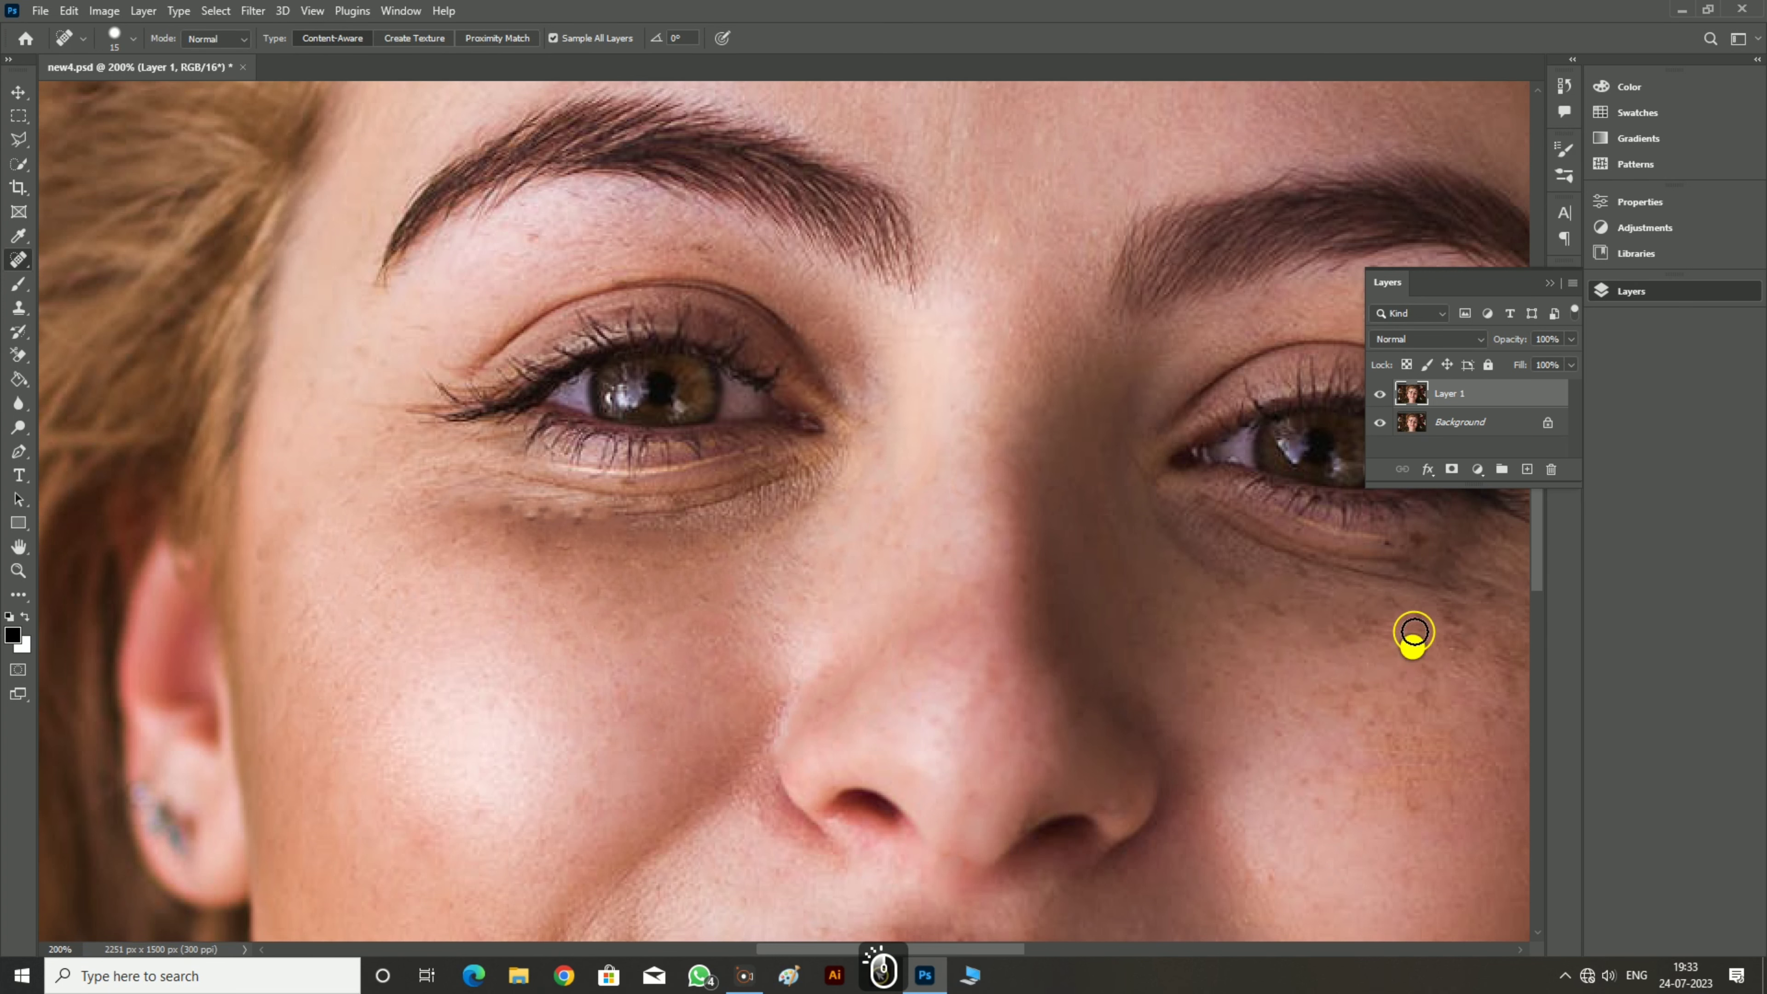
Heal the blemishes on the image-right cheek, around the mouth, and on the chin and neck, including the neck mole.
{"action": "scroll", "coordinate": [1433, 644], "scroll_direction": "down", "scroll_amount": 1}
{"action": "scroll", "coordinate": [1461, 731], "scroll_direction": "down", "scroll_amount": 5}
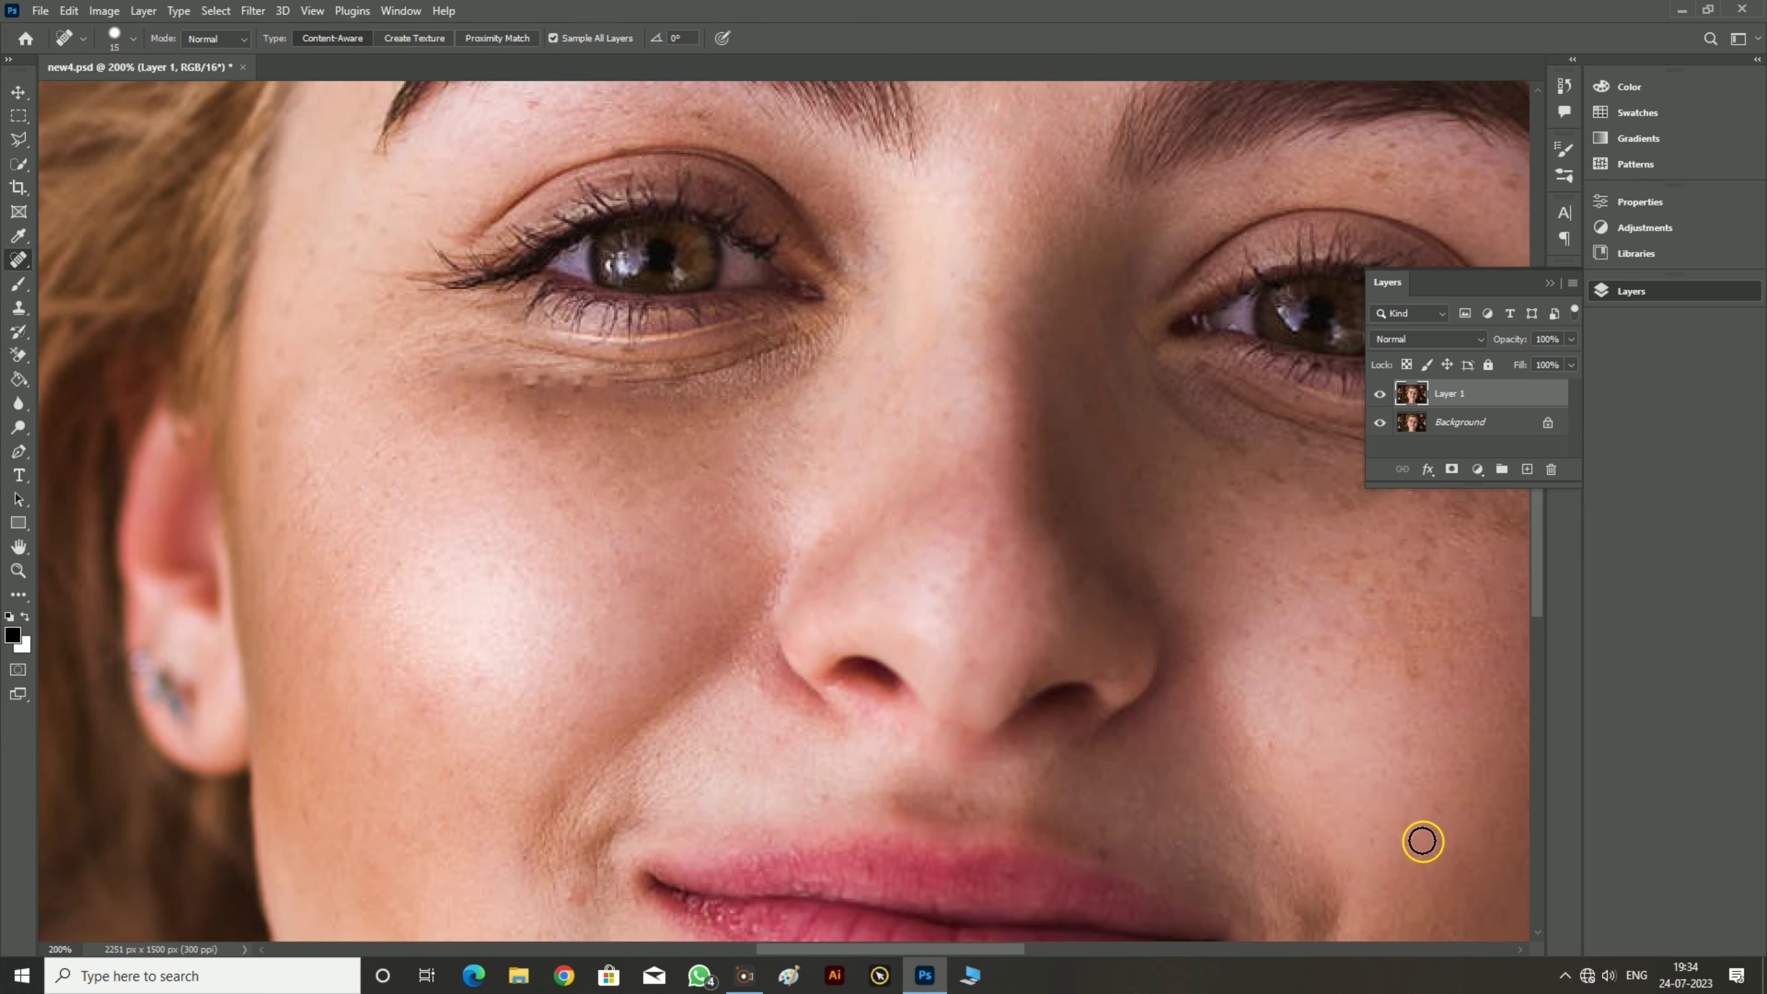
{"action": "scroll", "coordinate": [629, 806], "scroll_direction": "down", "scroll_amount": 4}
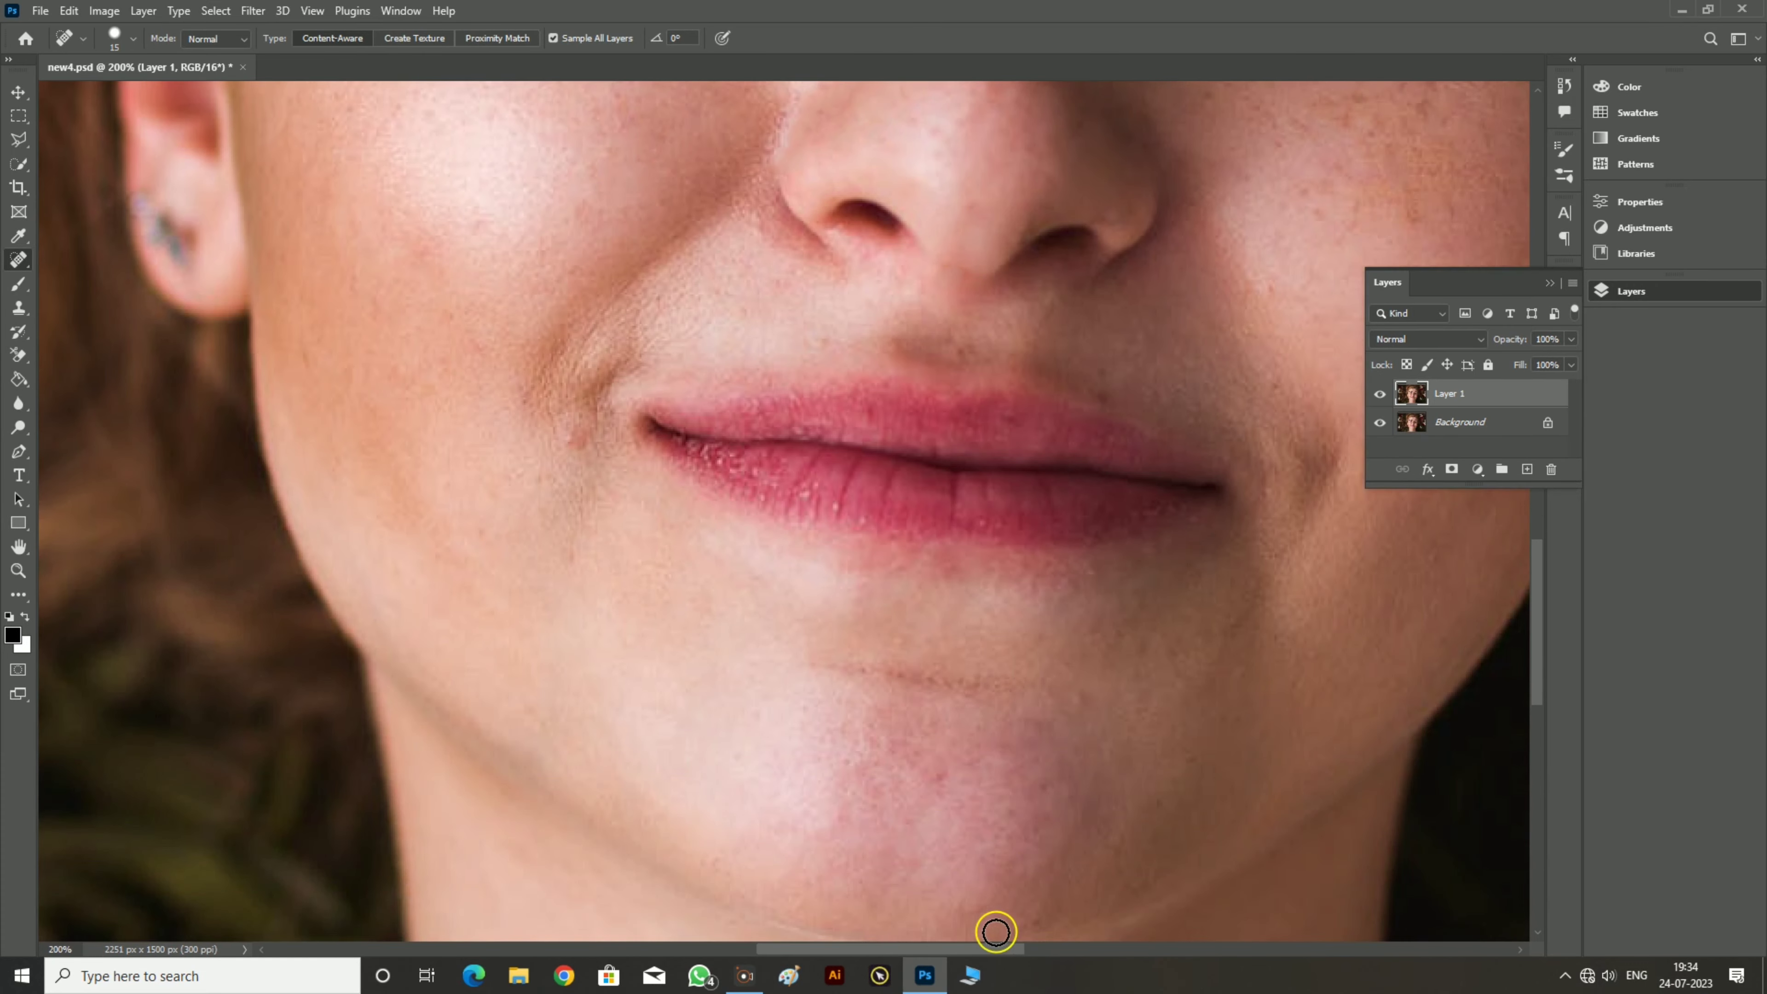
{"action": "scroll", "coordinate": [834, 892], "scroll_direction": "down", "scroll_amount": 3}
{"action": "scroll", "coordinate": [834, 893], "scroll_direction": "down", "scroll_amount": 3}
{"action": "left_click", "coordinate": [571, 810]}
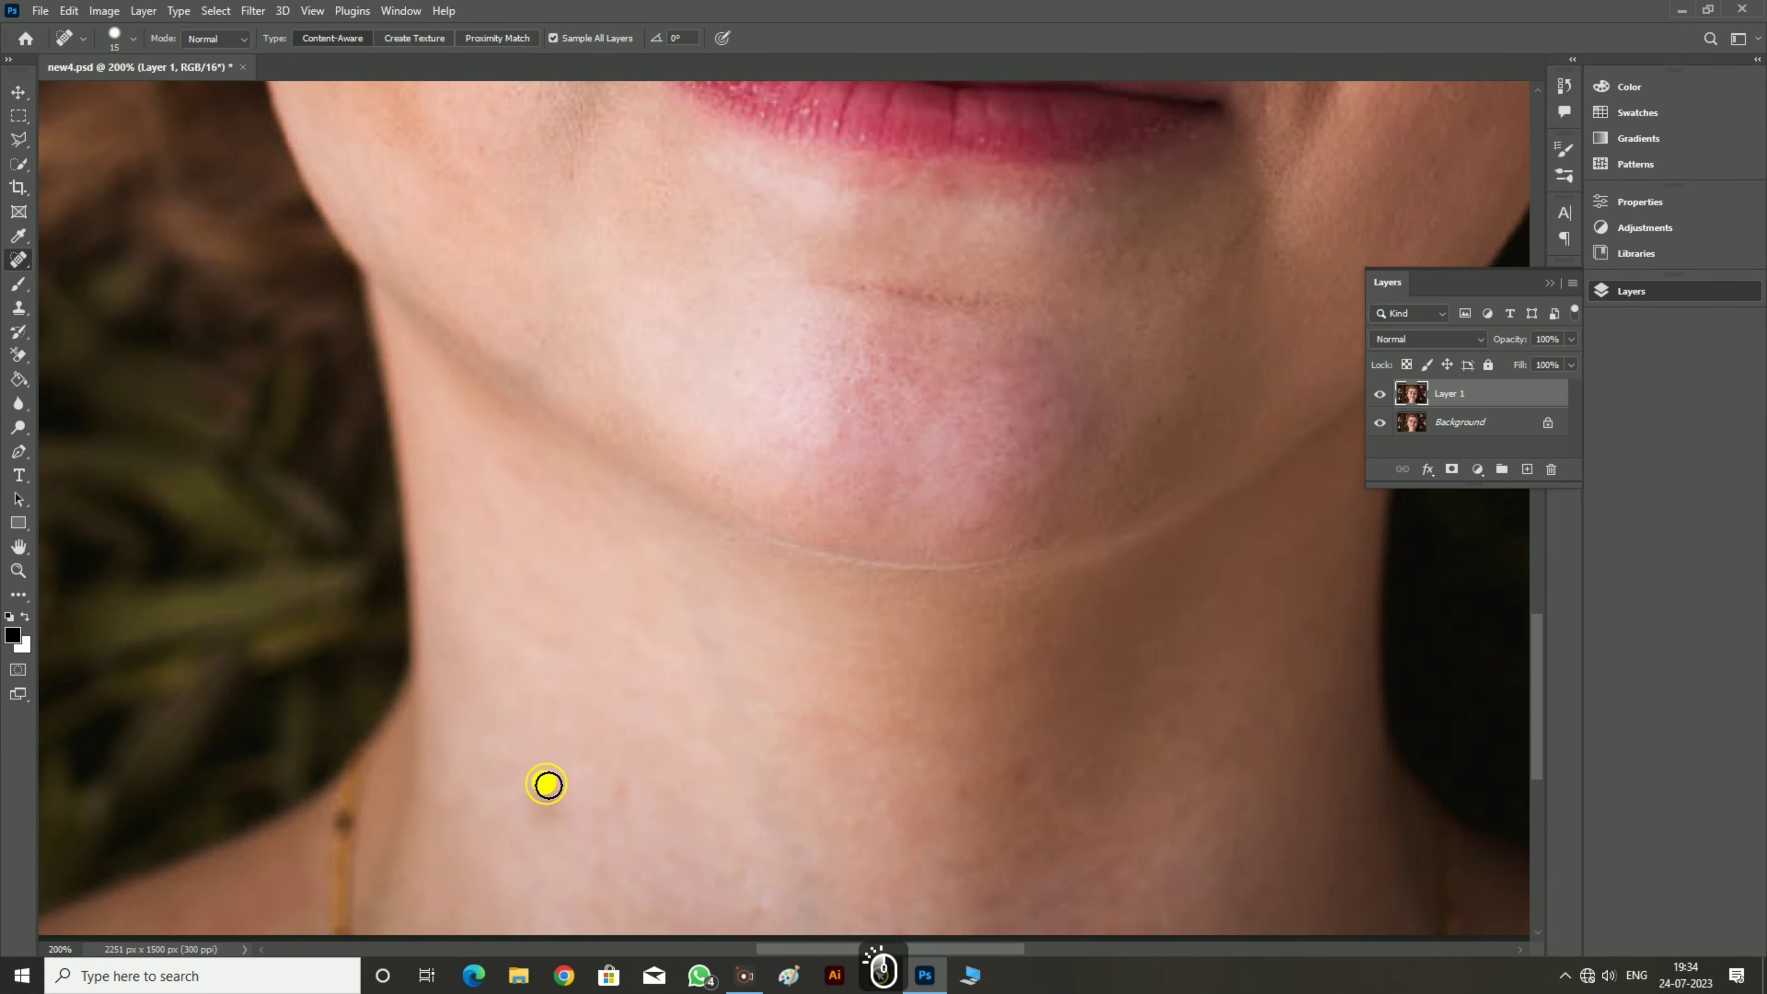
{"action": "scroll", "coordinate": [742, 746], "scroll_direction": "down", "scroll_amount": 3}
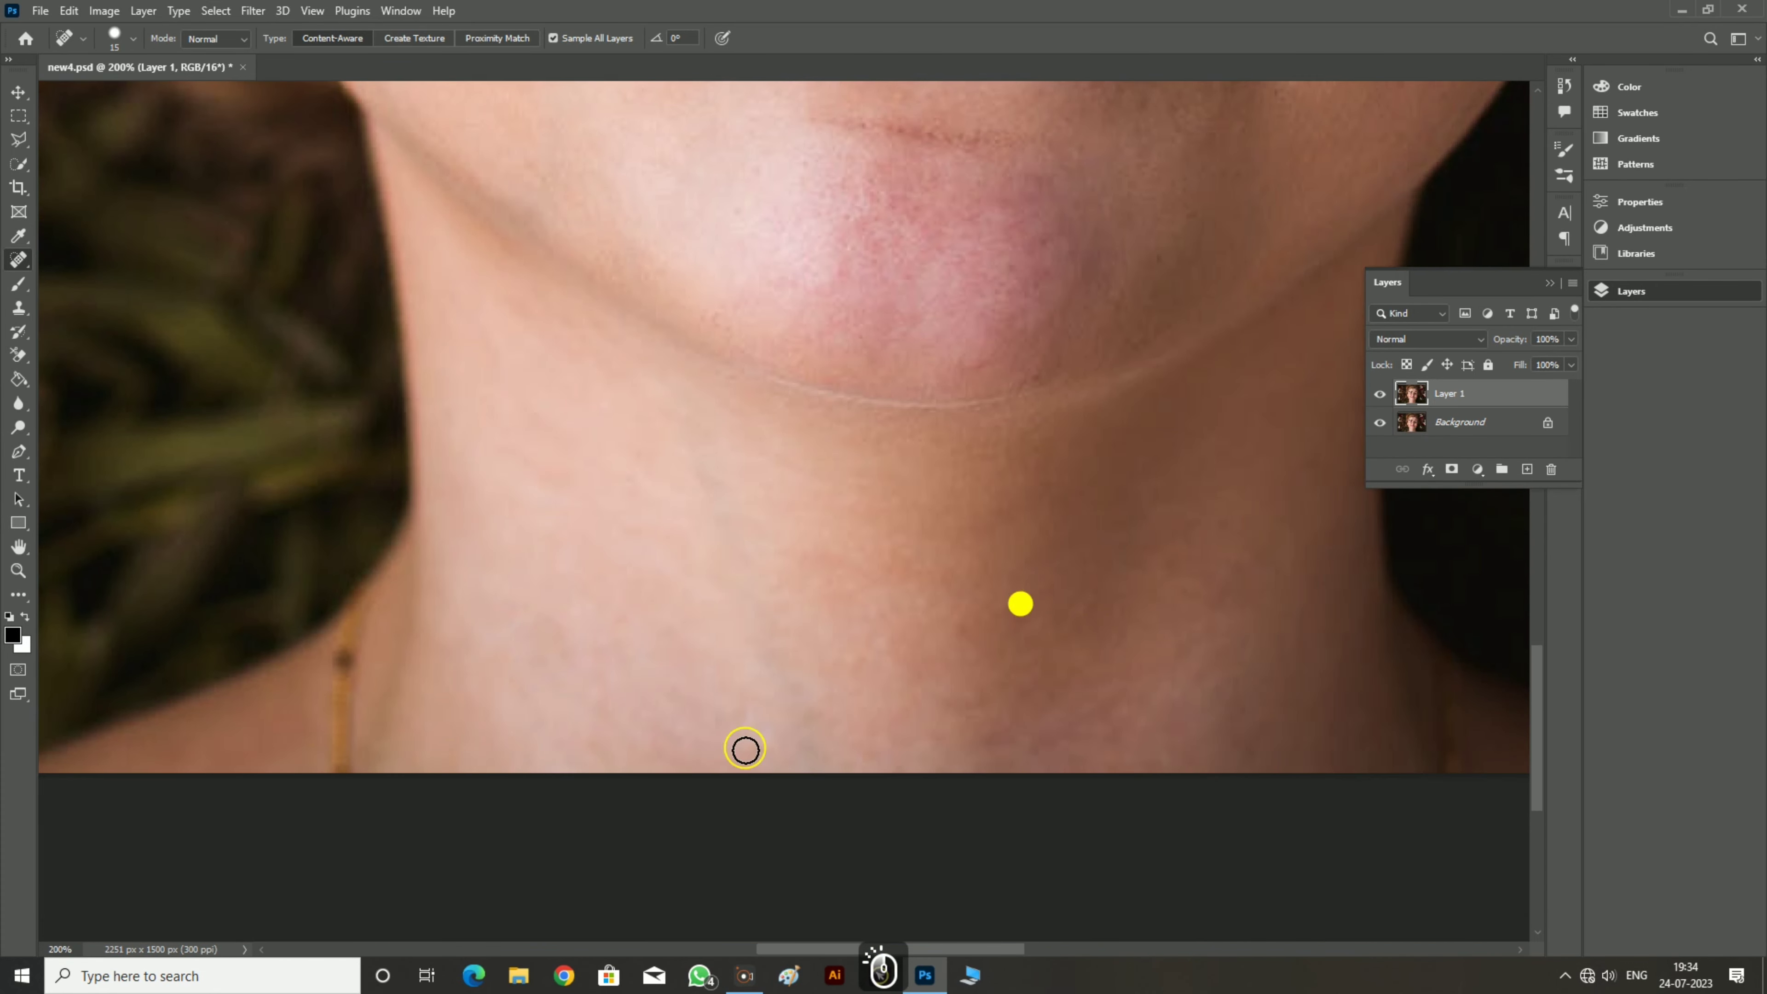
Heal the spots above the upper lip and around the image-right eye, including the outer corner and upper eyelid.
{"action": "scroll", "coordinate": [1235, 505], "scroll_direction": "up", "scroll_amount": 8}
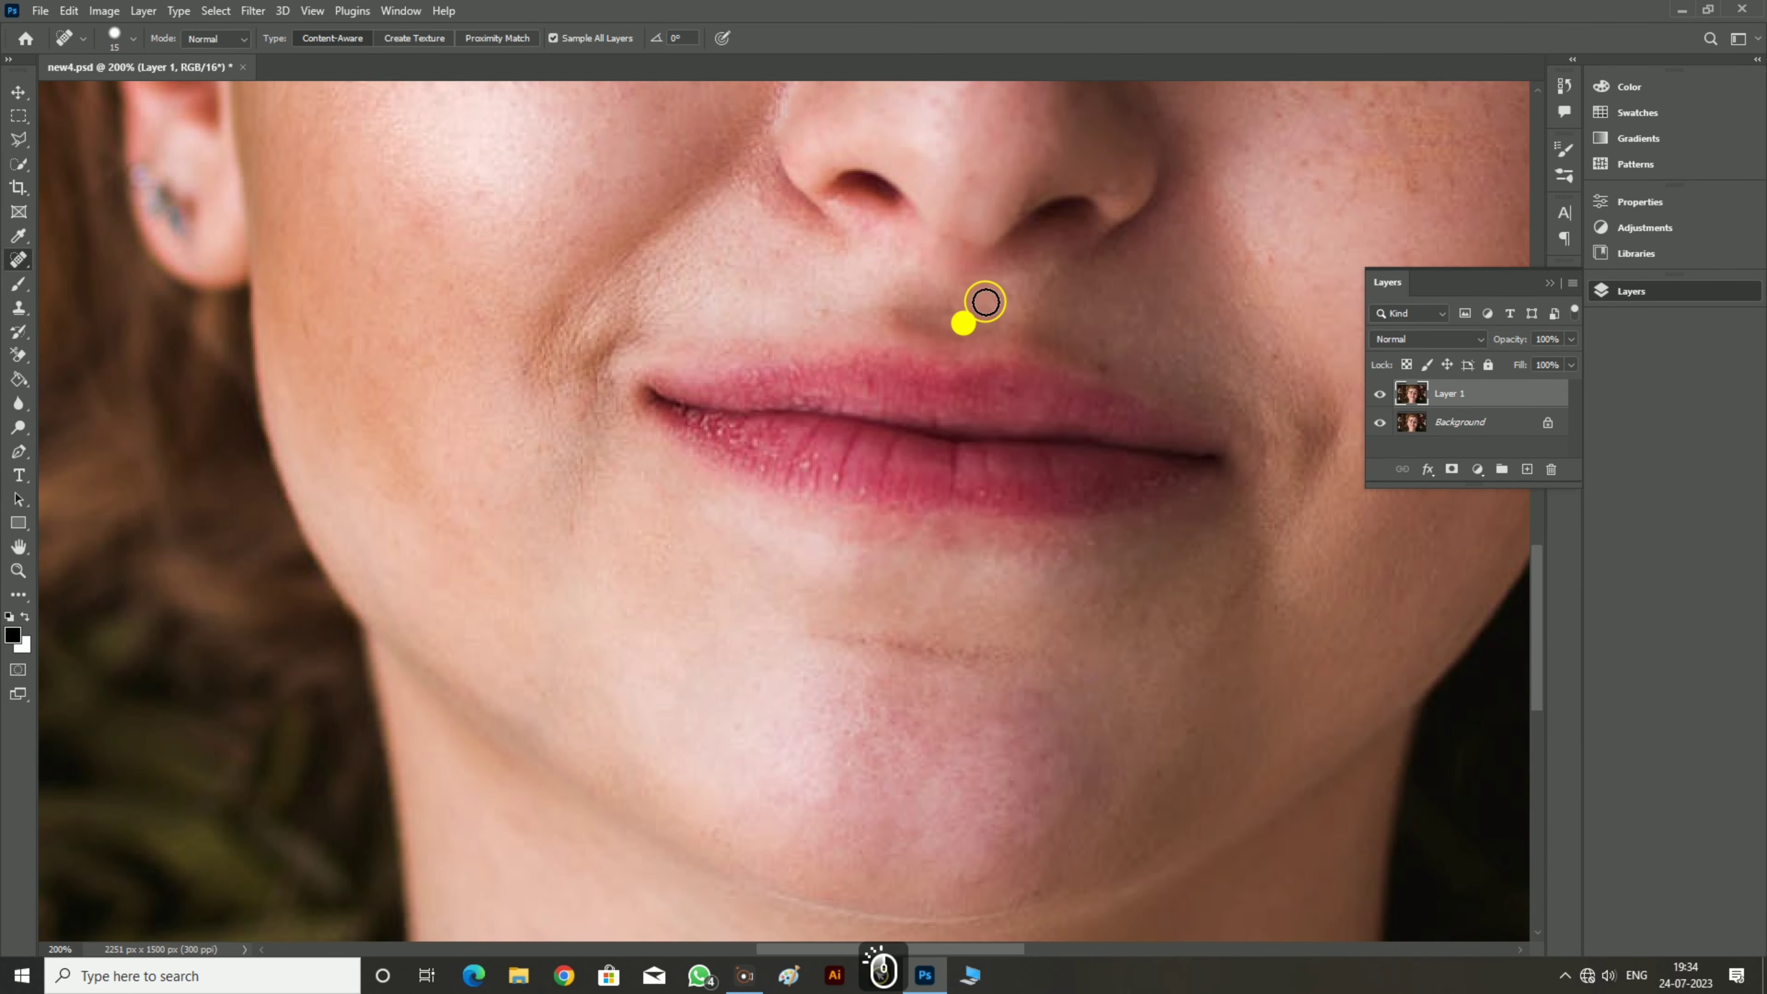
{"action": "scroll", "coordinate": [1270, 705], "scroll_direction": "up", "scroll_amount": 5}
{"action": "scroll", "coordinate": [1037, 520], "scroll_direction": "right", "scroll_amount": 5}
{"action": "scroll", "coordinate": [1078, 405], "scroll_direction": "up", "scroll_amount": 1}
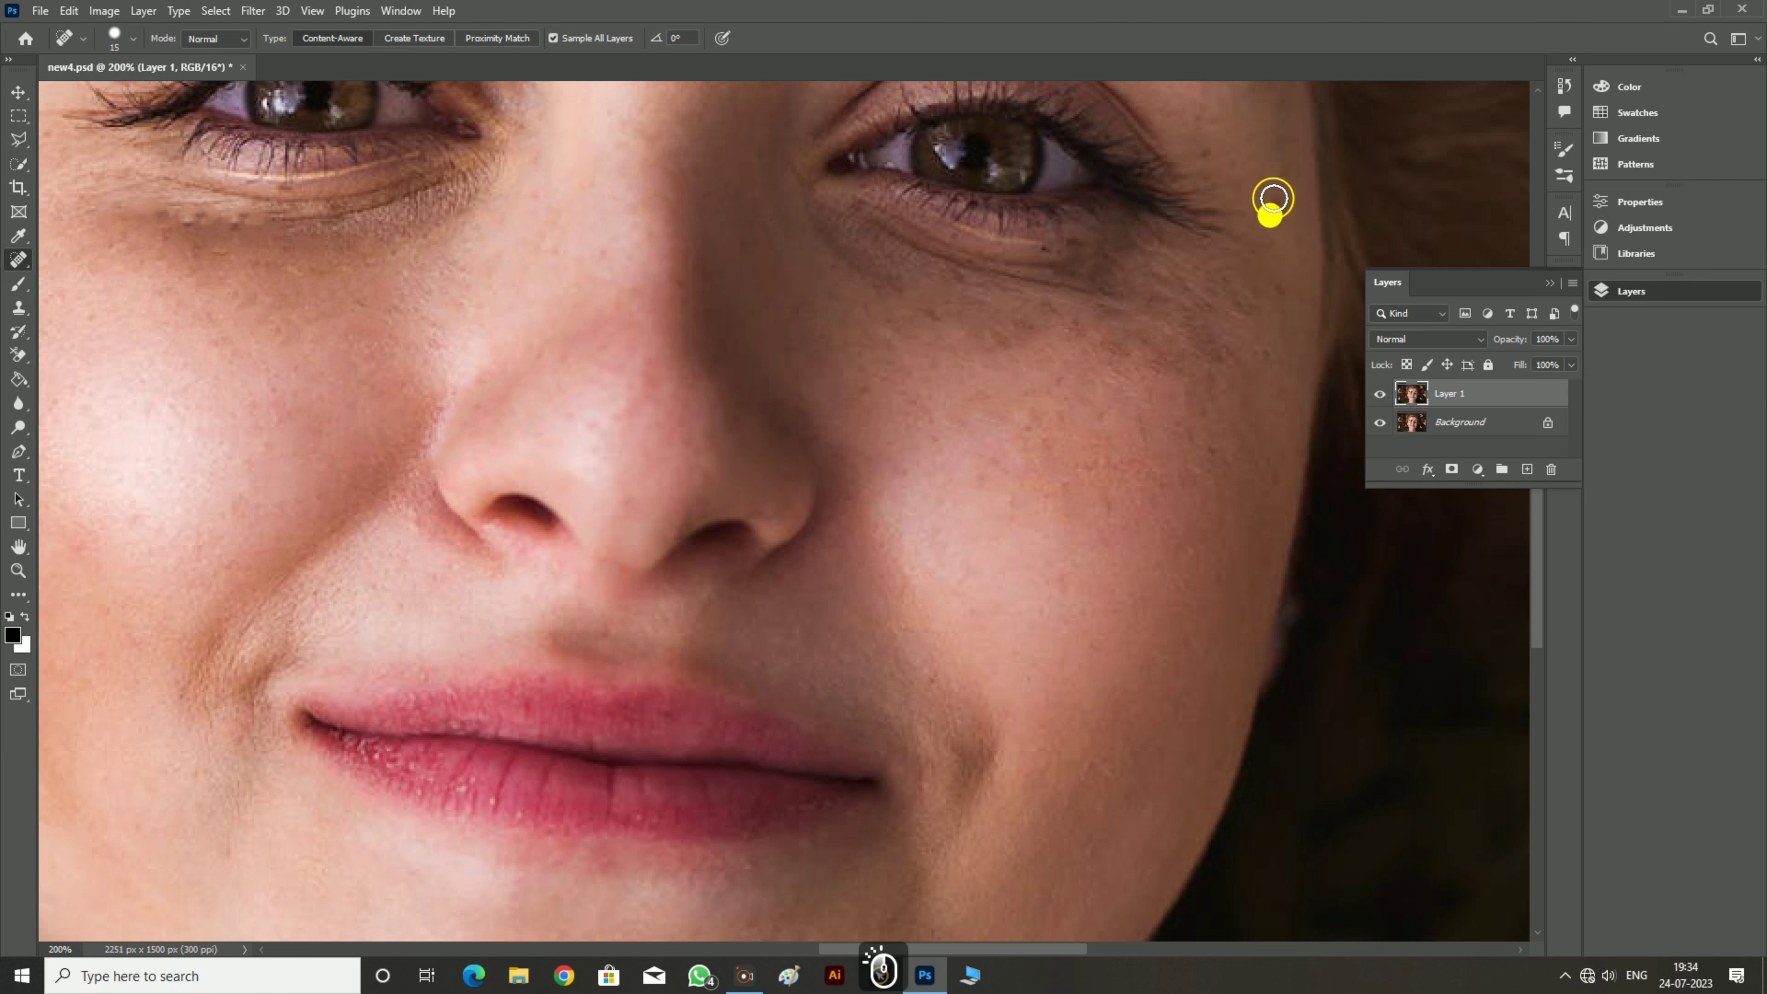
{"action": "scroll", "coordinate": [1181, 643], "scroll_direction": "up", "scroll_amount": 5}
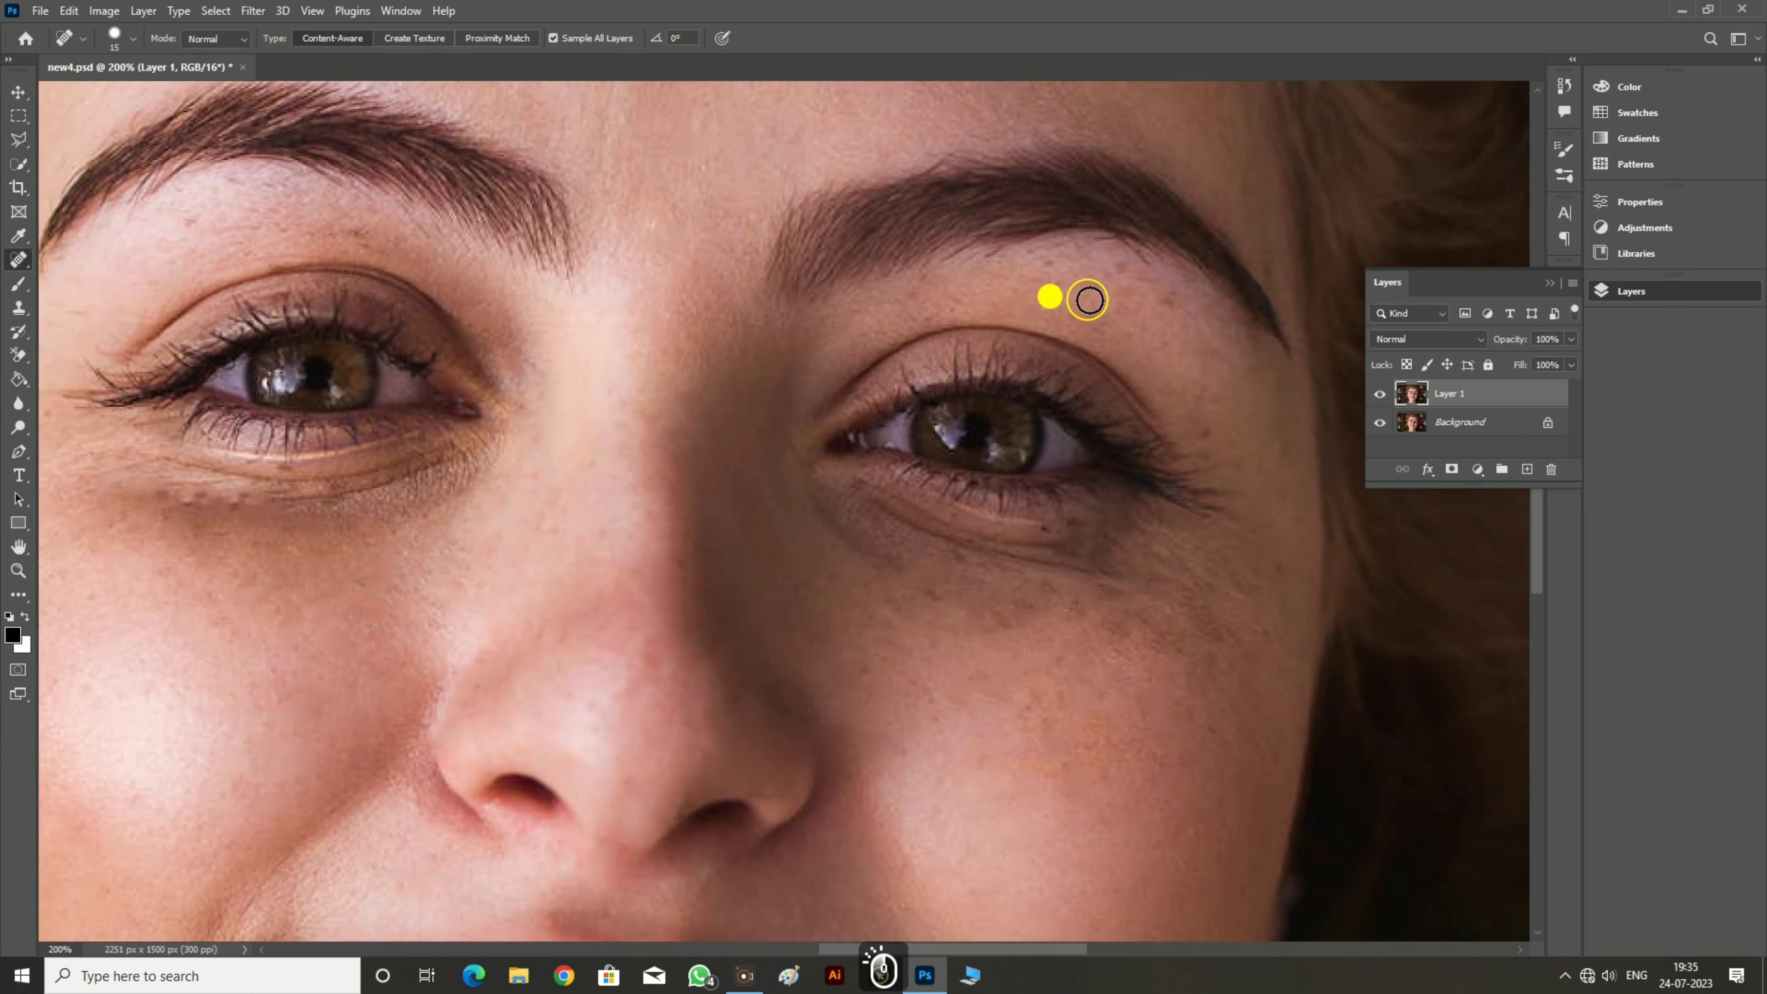
Heal the leftover spots across the forehead and on the skin around the image-right eye and cheek.
{"action": "scroll", "coordinate": [371, 391], "scroll_direction": "up", "scroll_amount": 4}
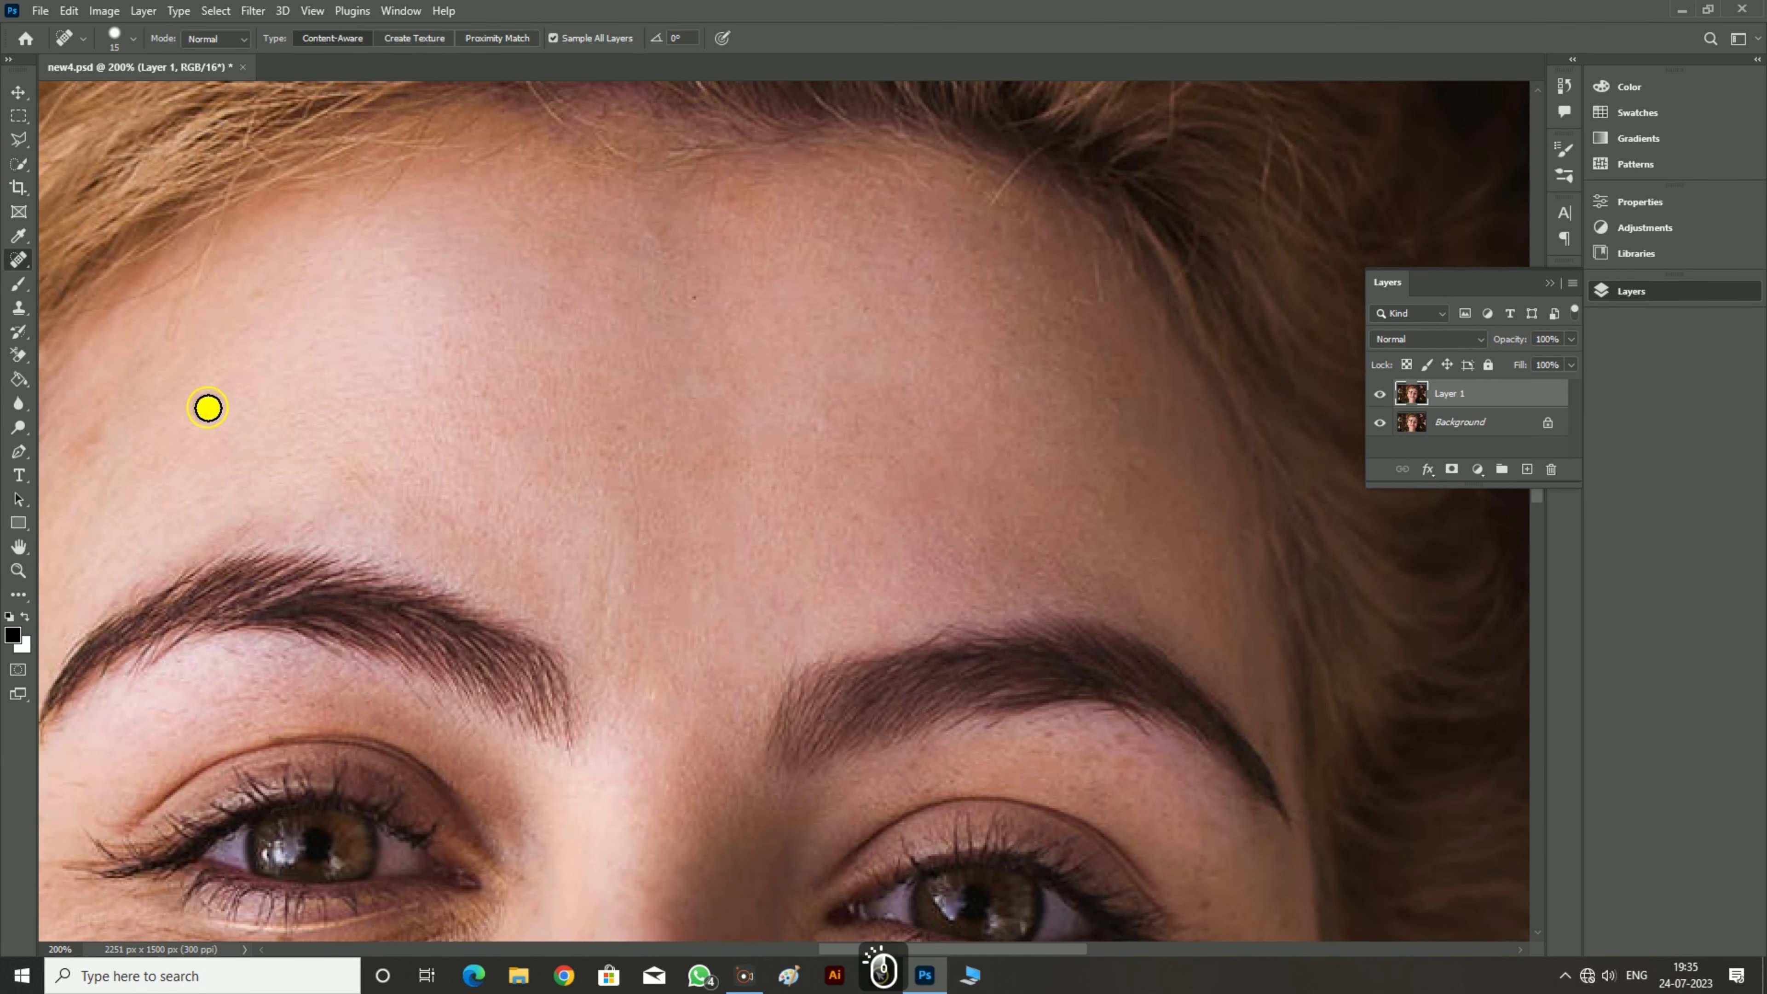
{"action": "scroll", "coordinate": [624, 671], "scroll_direction": "down", "scroll_amount": 5}
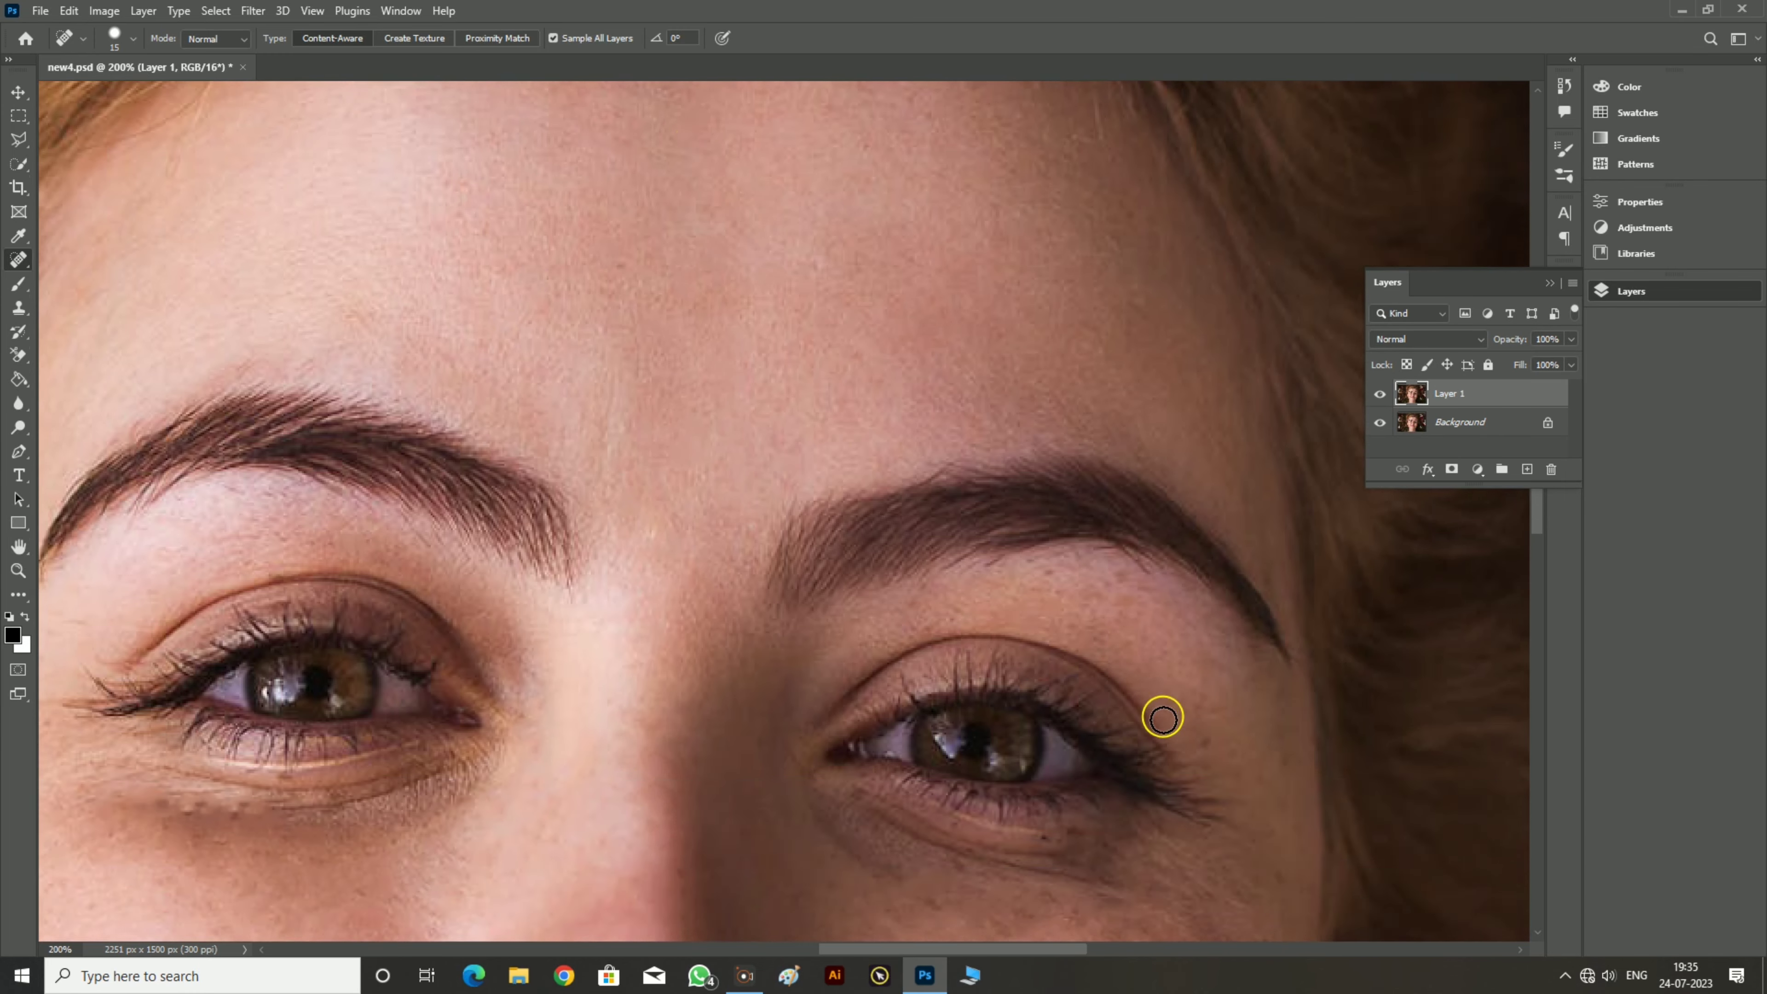
{"action": "scroll", "coordinate": [425, 749], "scroll_direction": "down", "scroll_amount": 4}
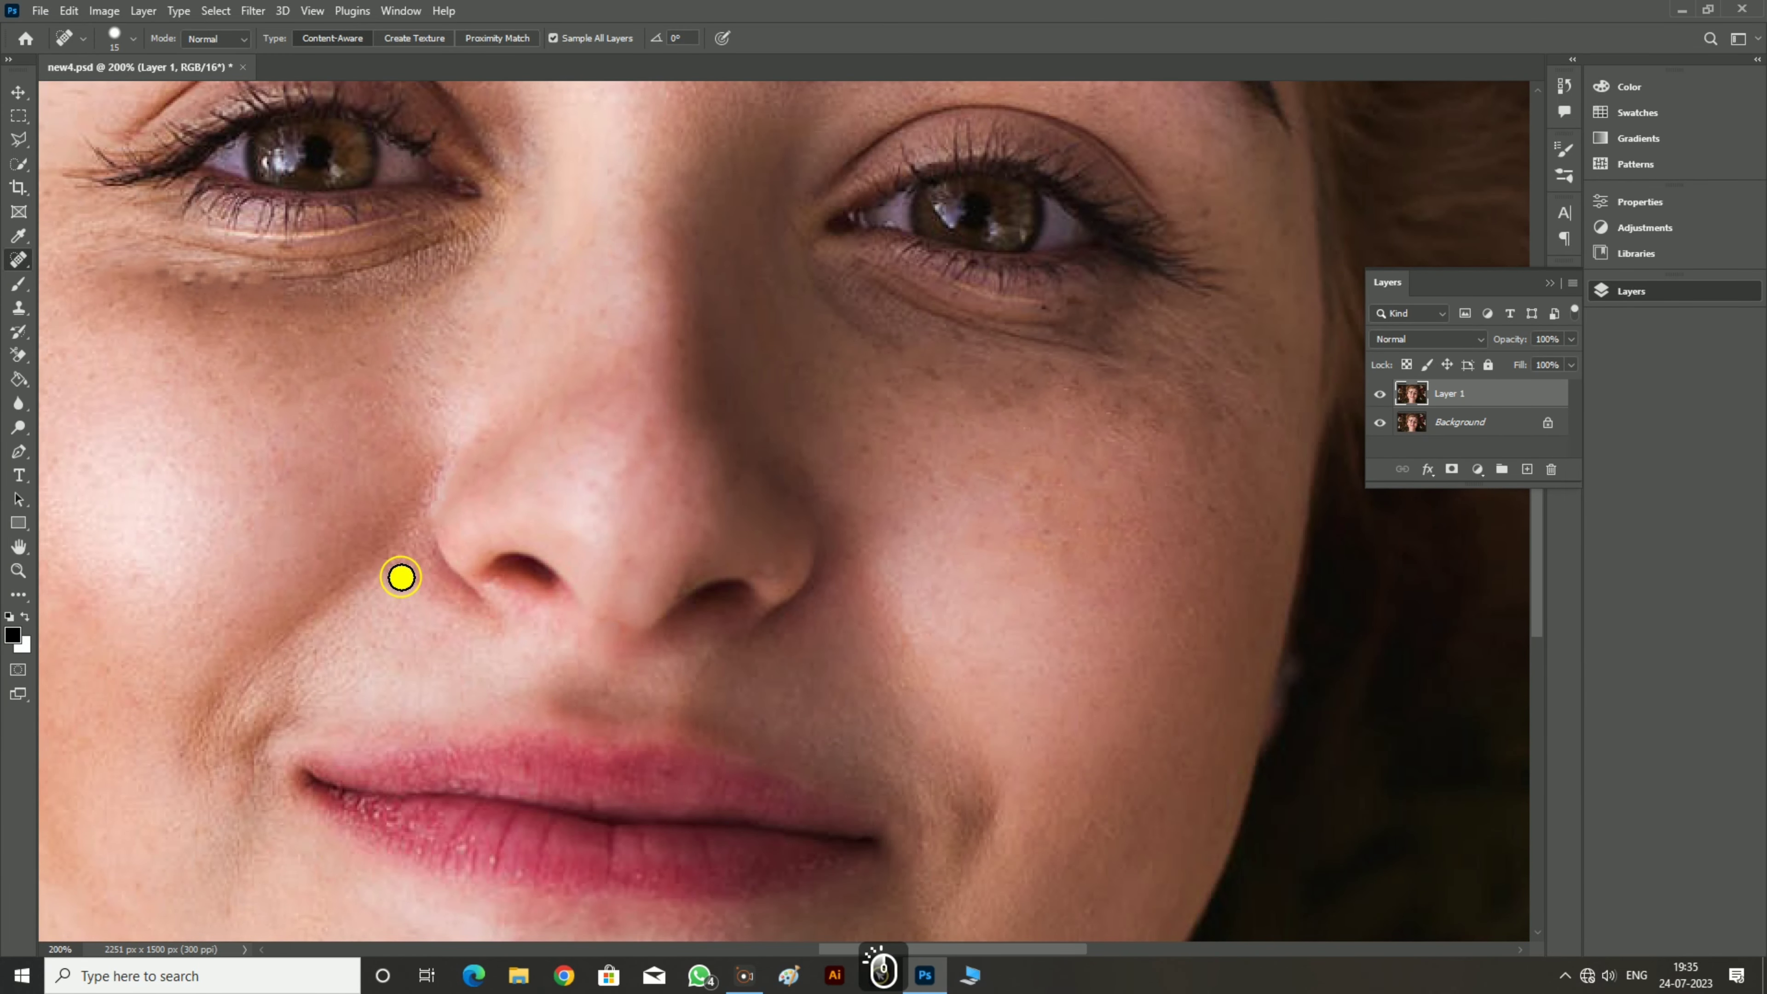
Heal the marks beside the nose, around the mouth and on the lower part of the image-left cheek.
{"action": "scroll", "coordinate": [401, 577], "scroll_direction": "down", "scroll_amount": 3}
{"action": "left_click", "coordinate": [593, 810]}
{"action": "left_click", "coordinate": [228, 686]}
{"action": "key", "text": "ctrl+minus"}
{"action": "key", "text": "ctrl+minus"}
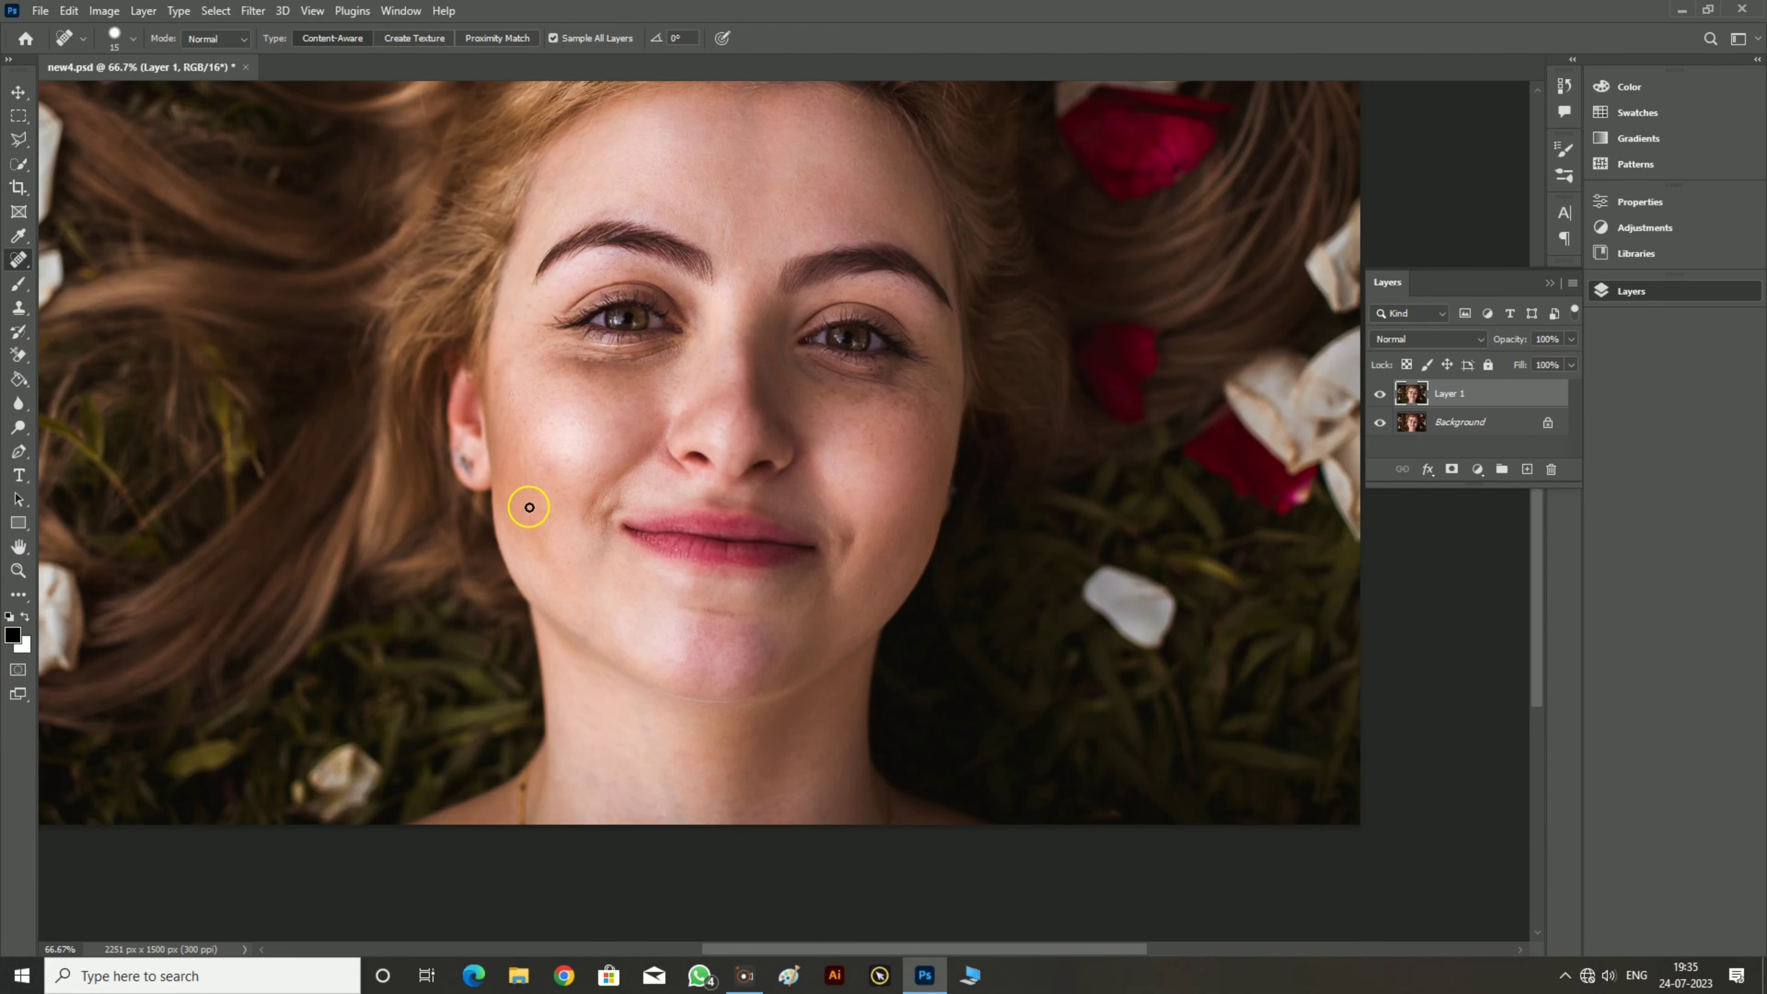
At 100% zoom, heal the remaining spots on the image-left temple, the nose and the image-right cheek.
{"action": "key", "text": "ctrl+plus"}
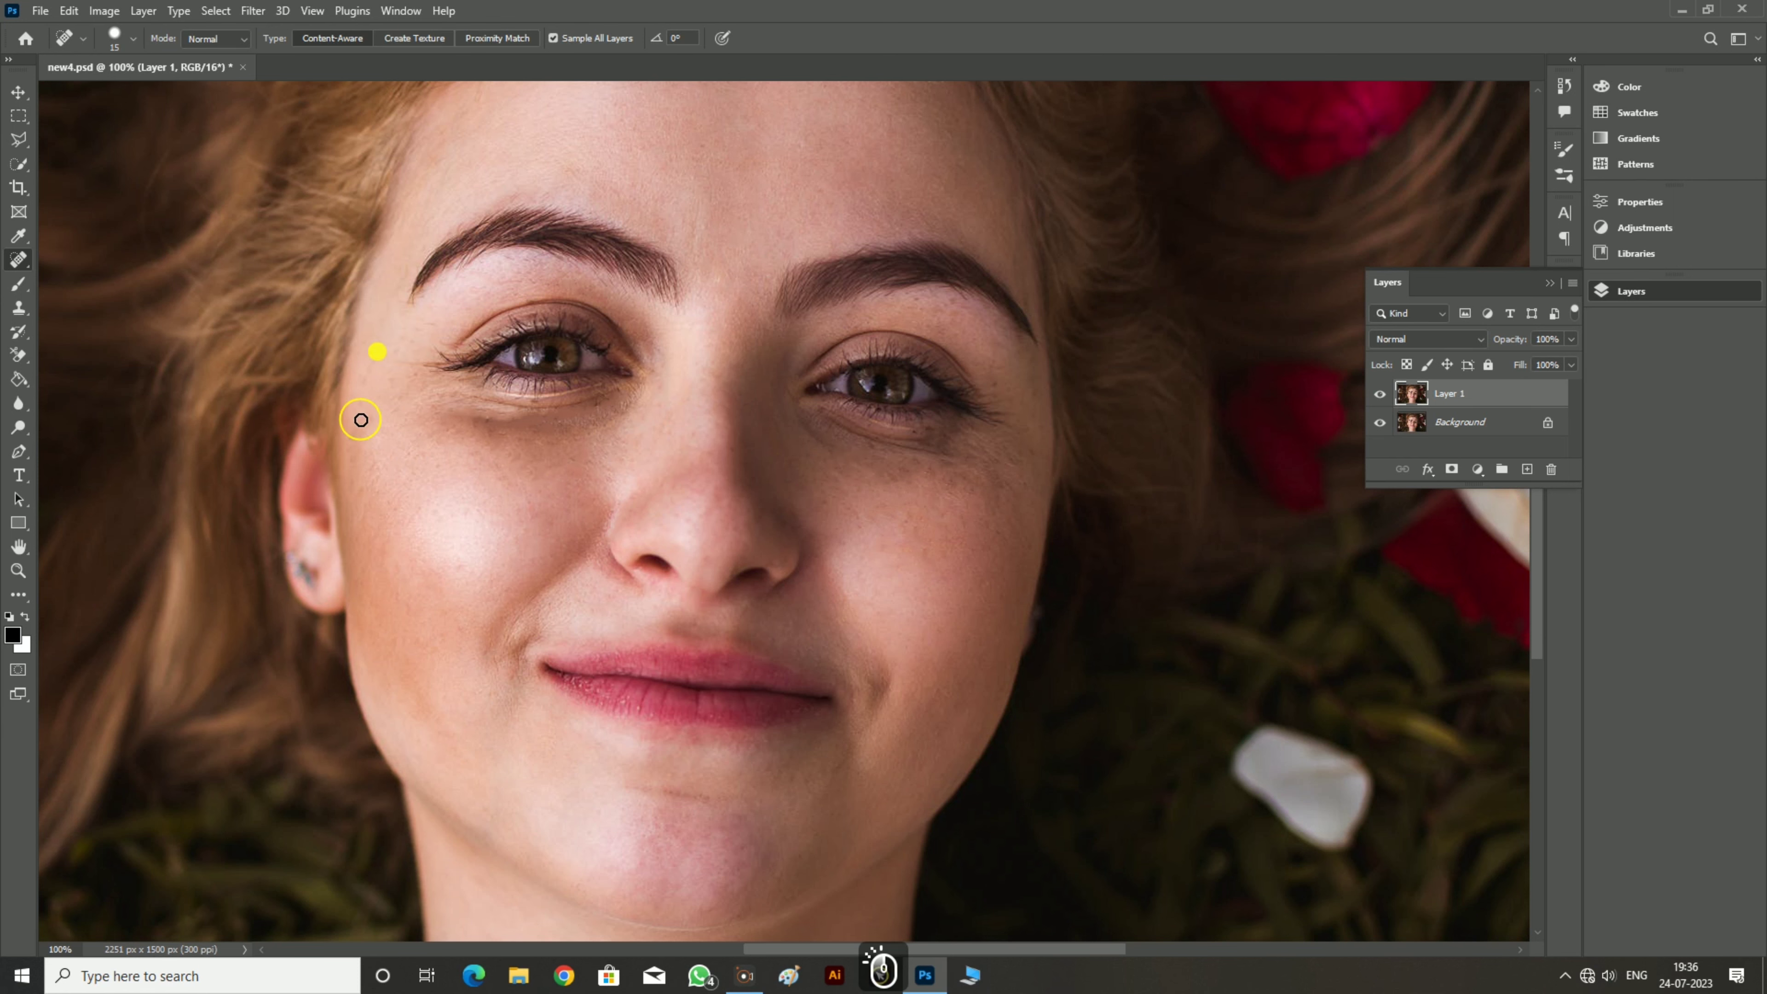
{"action": "scroll", "coordinate": [655, 348], "scroll_direction": "up", "scroll_amount": 5}
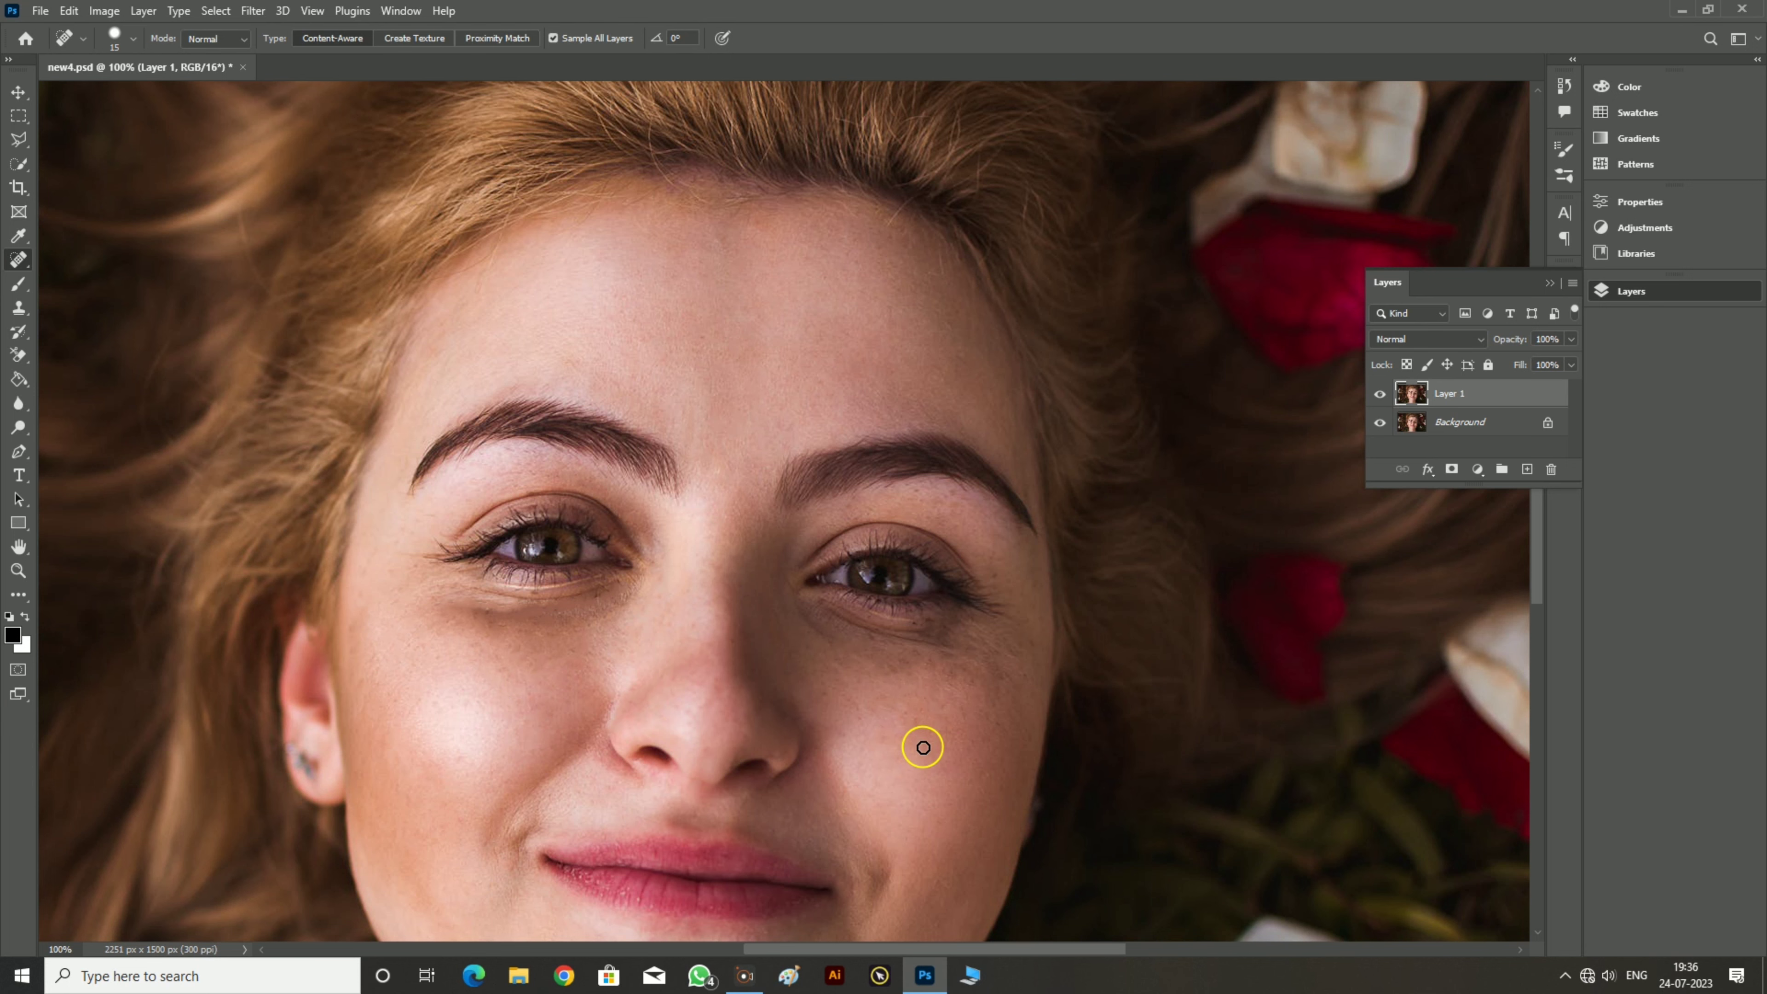
{"action": "scroll", "coordinate": [923, 746], "scroll_direction": "down", "scroll_amount": 2}
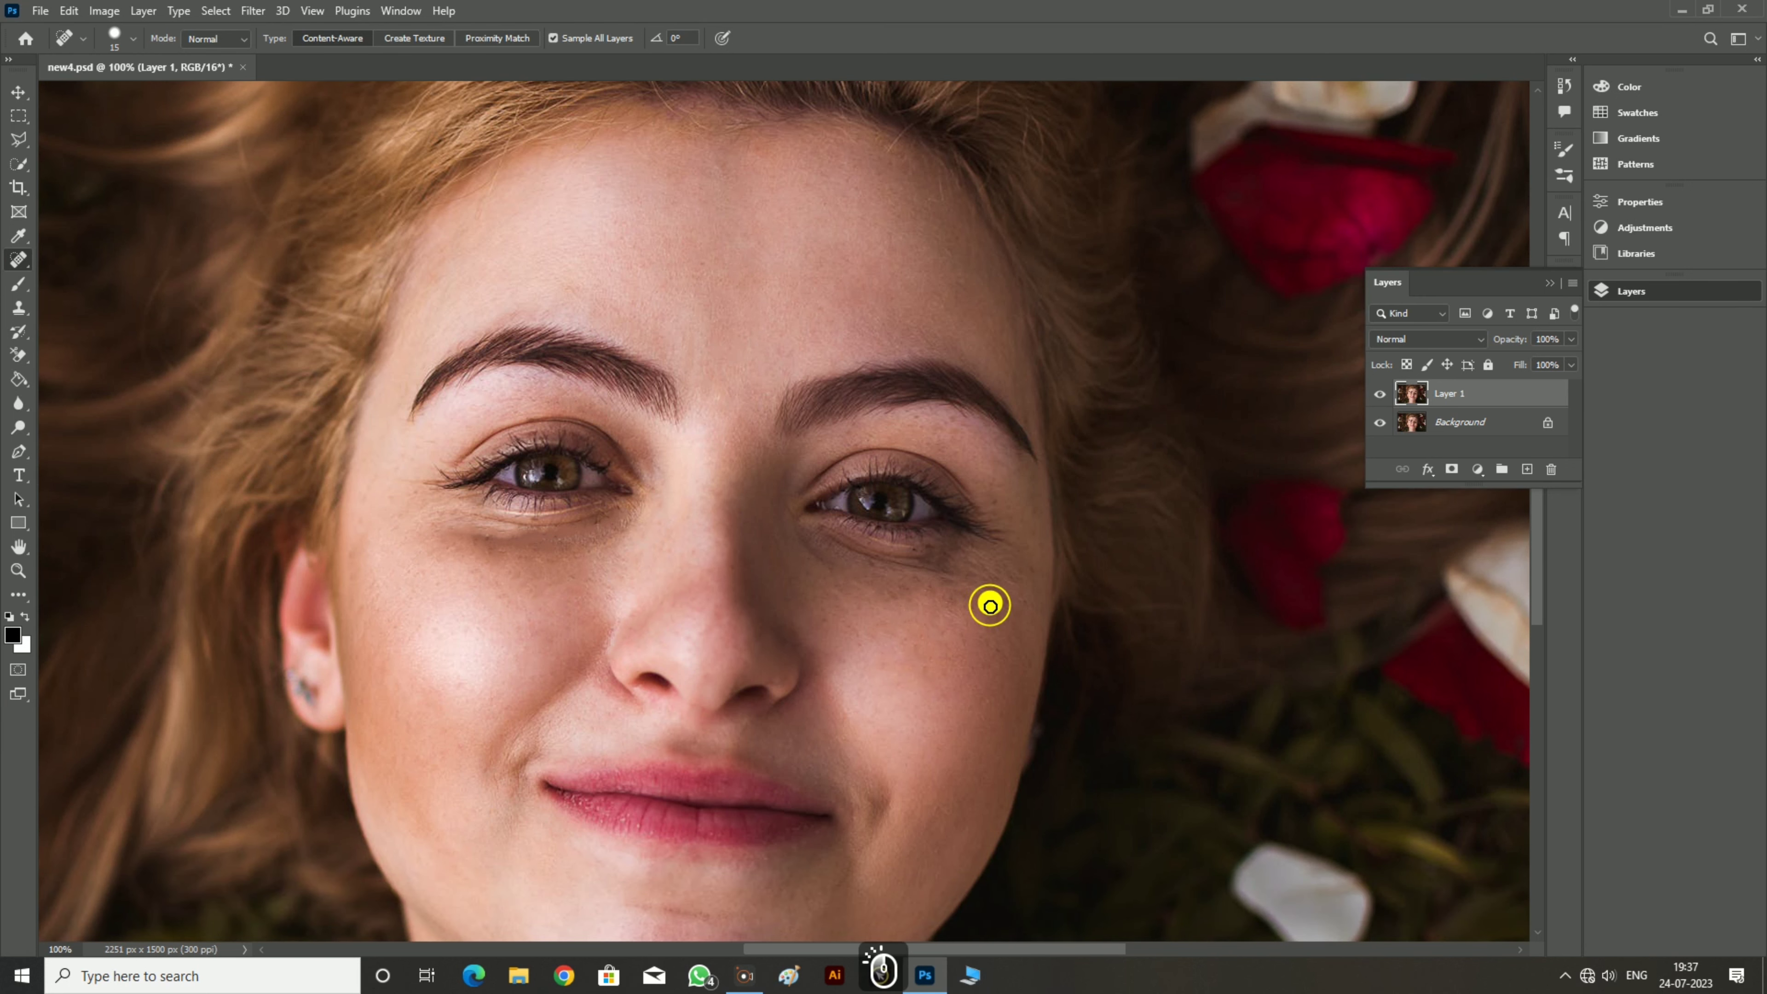
{"action": "scroll", "coordinate": [902, 691], "scroll_direction": "down", "scroll_amount": 4}
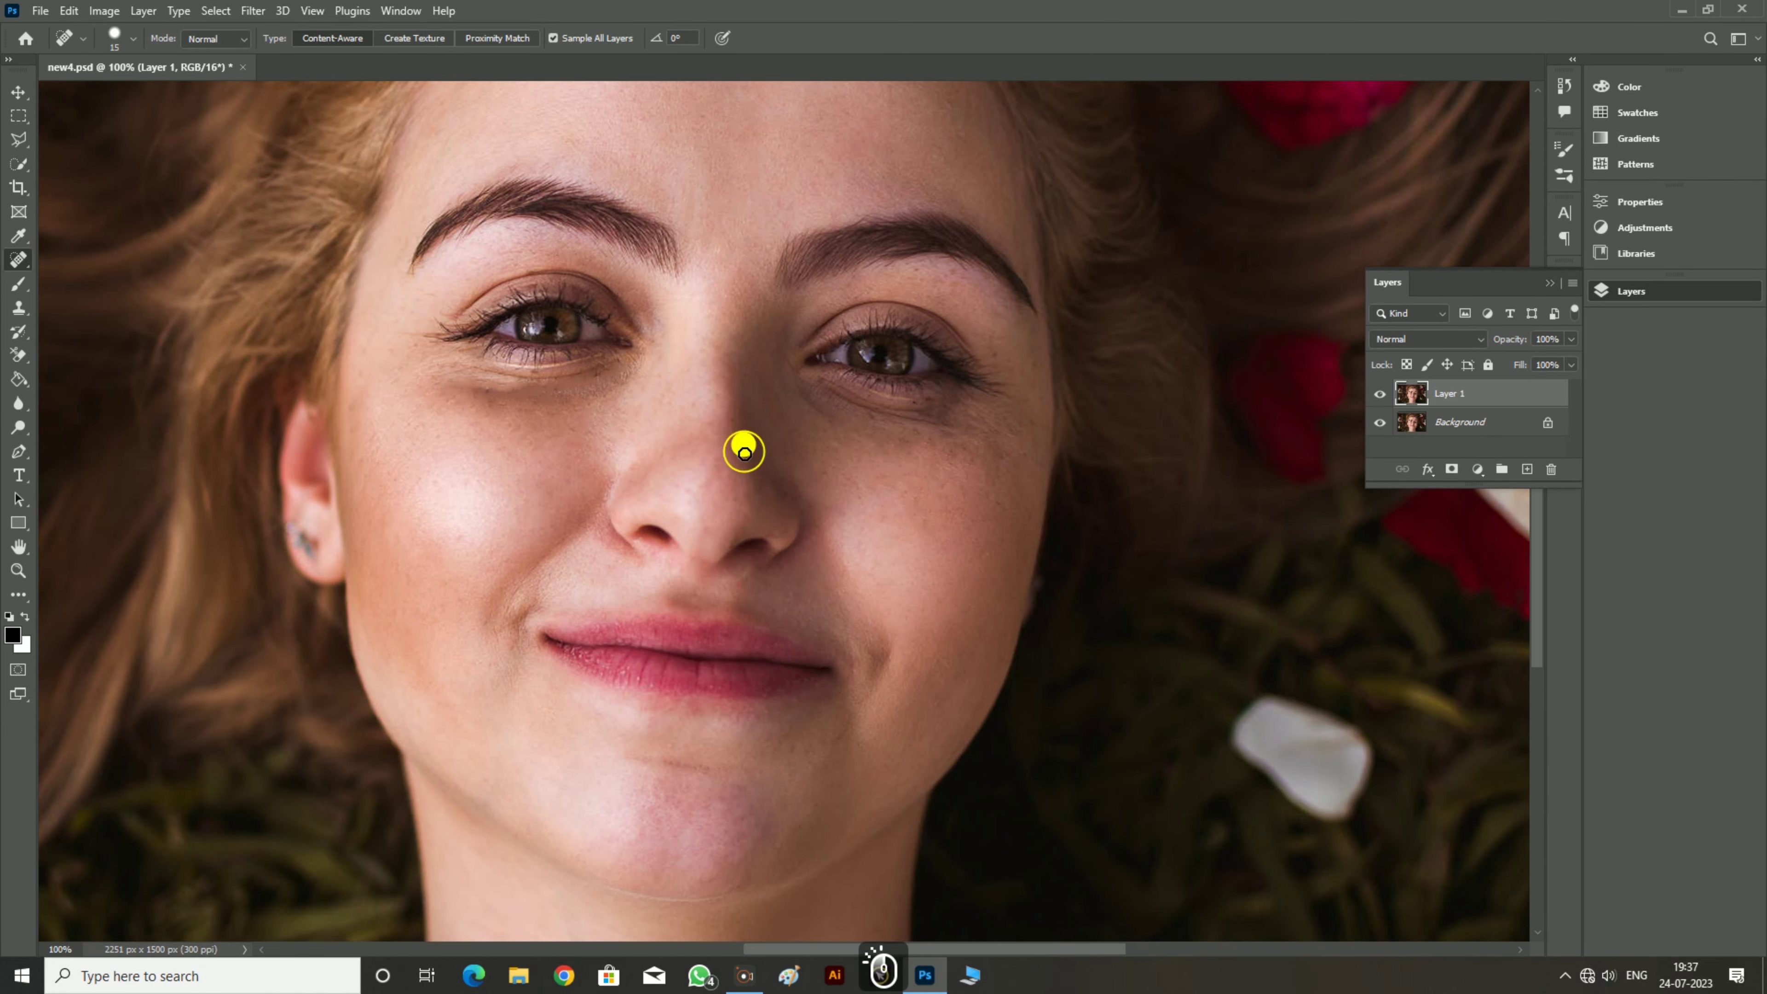
{"action": "scroll", "coordinate": [732, 330], "scroll_direction": "up", "scroll_amount": 5}
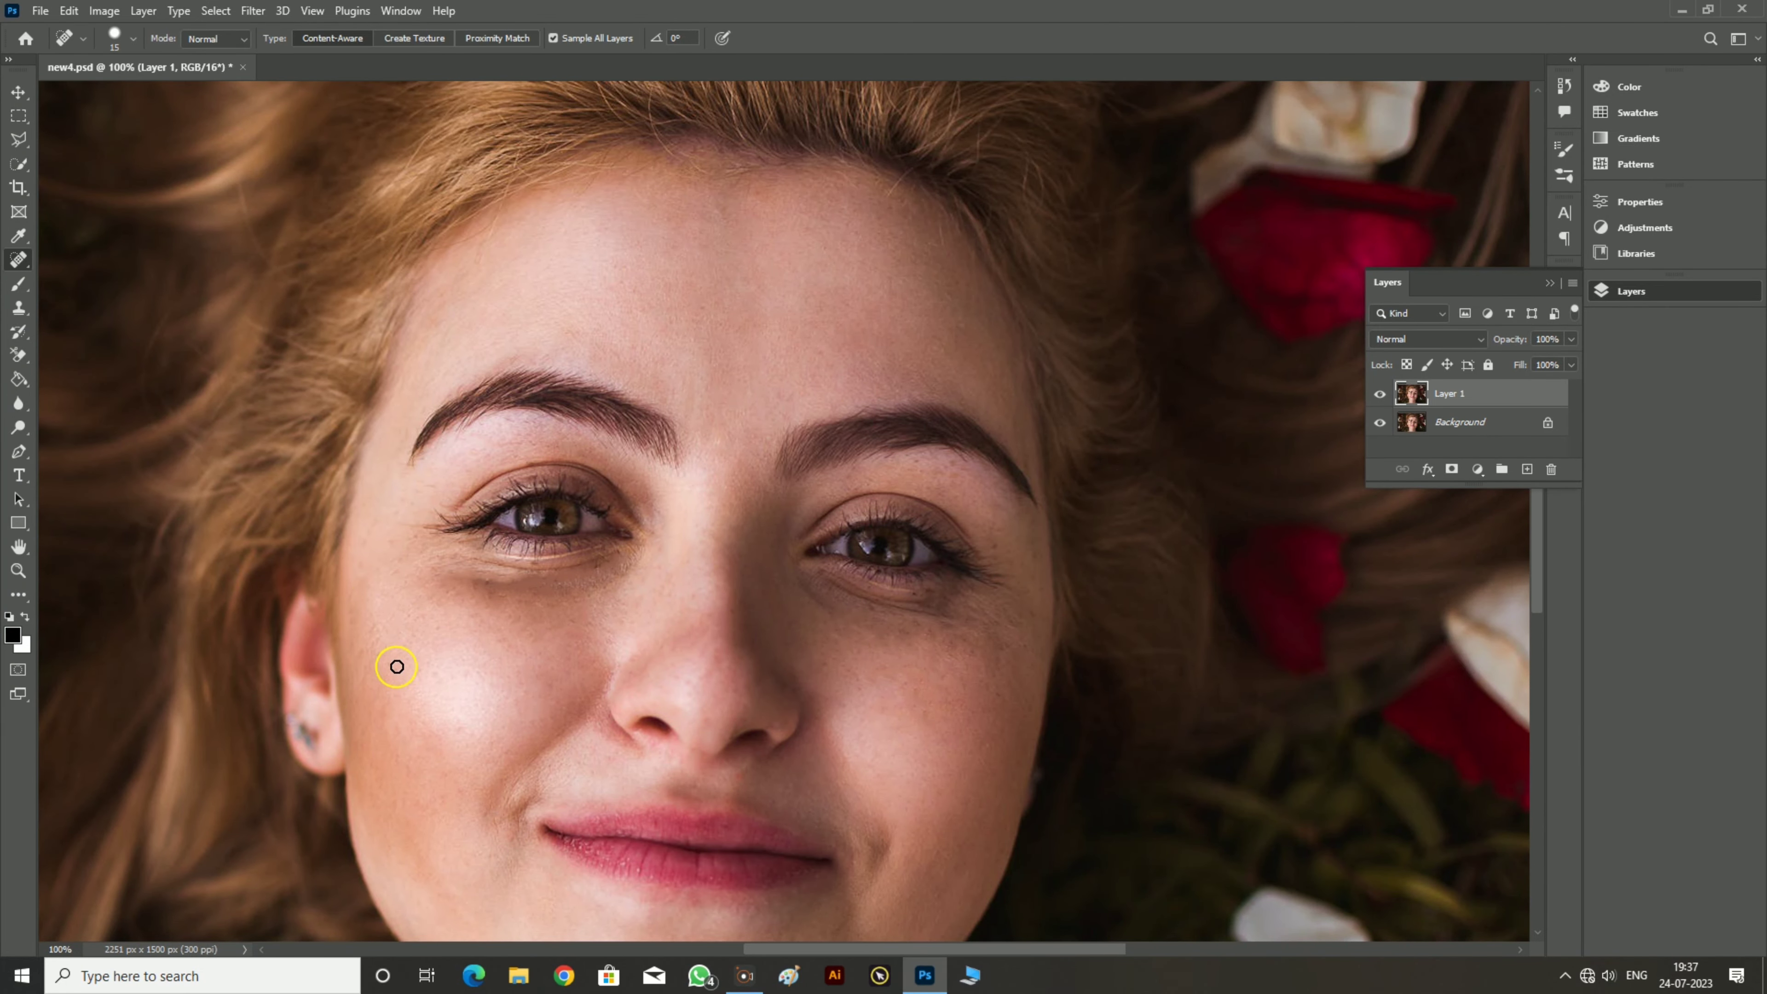
Heal the last freckles on the image-right temple and on the cheek below the image-right eye.
{"action": "scroll", "coordinate": [903, 425], "scroll_direction": "up", "scroll_amount": 2}
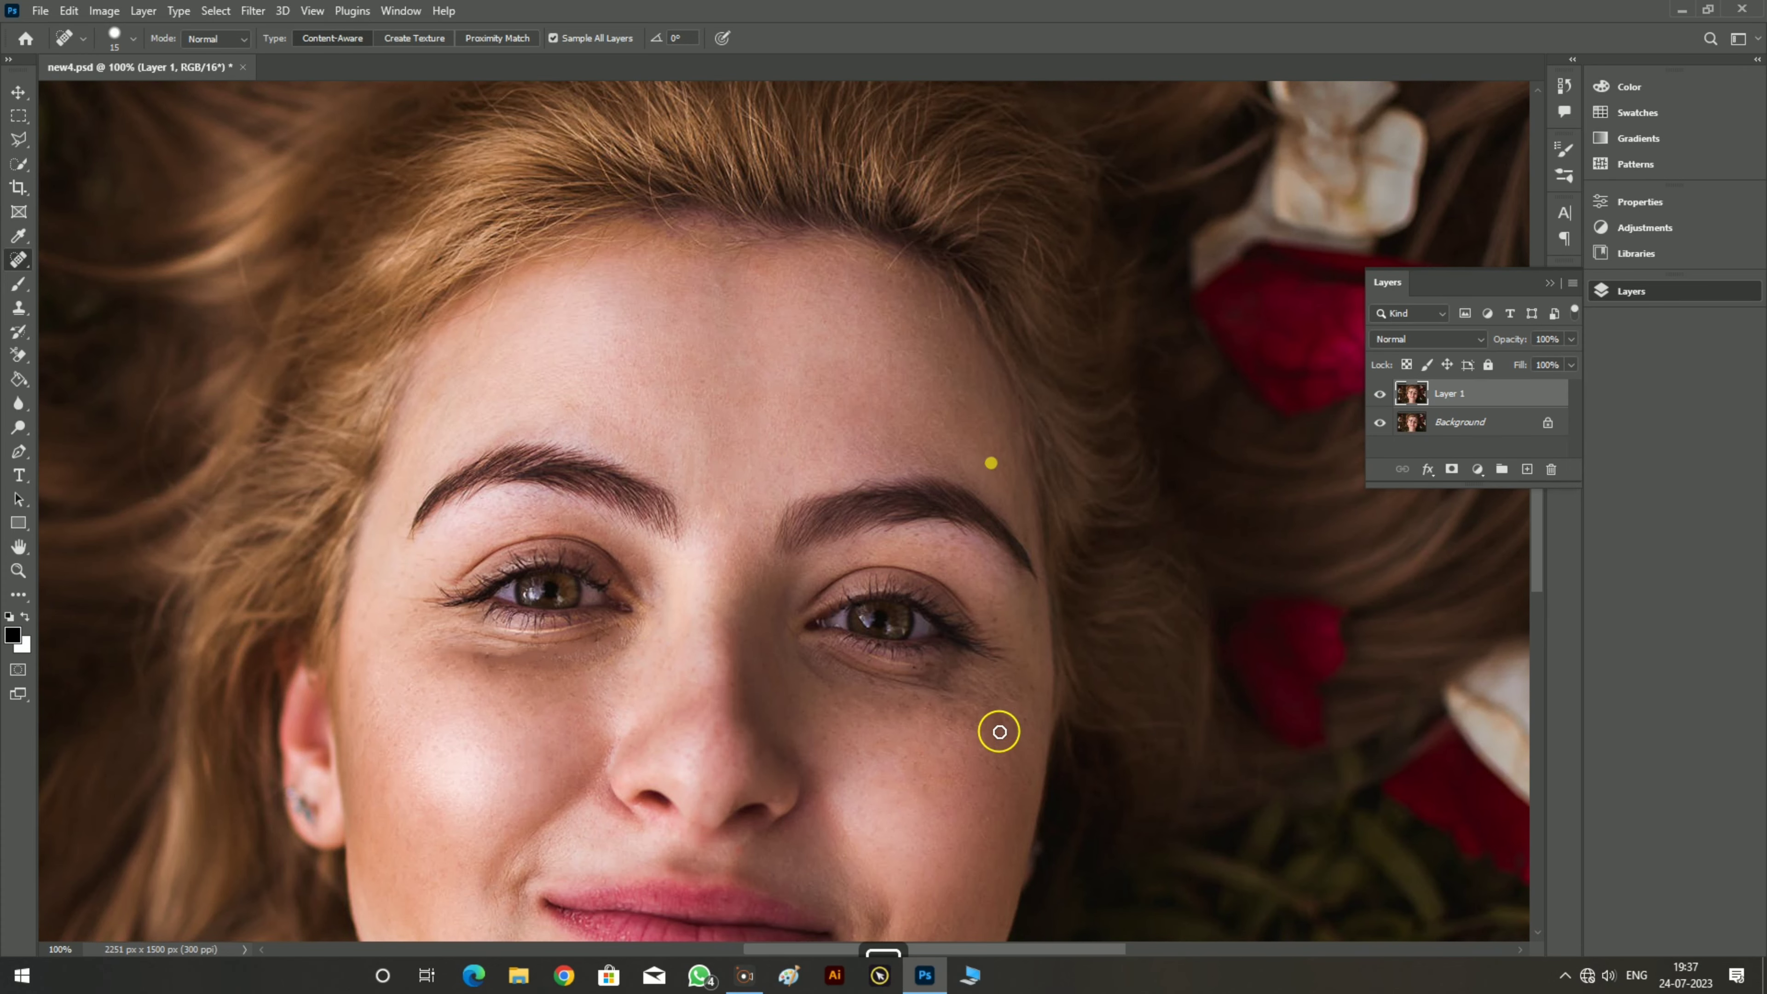
{"action": "scroll", "coordinate": [800, 900], "scroll_direction": "down", "scroll_amount": 13}
{"action": "scroll", "coordinate": [718, 649], "scroll_direction": "up", "scroll_amount": 9}
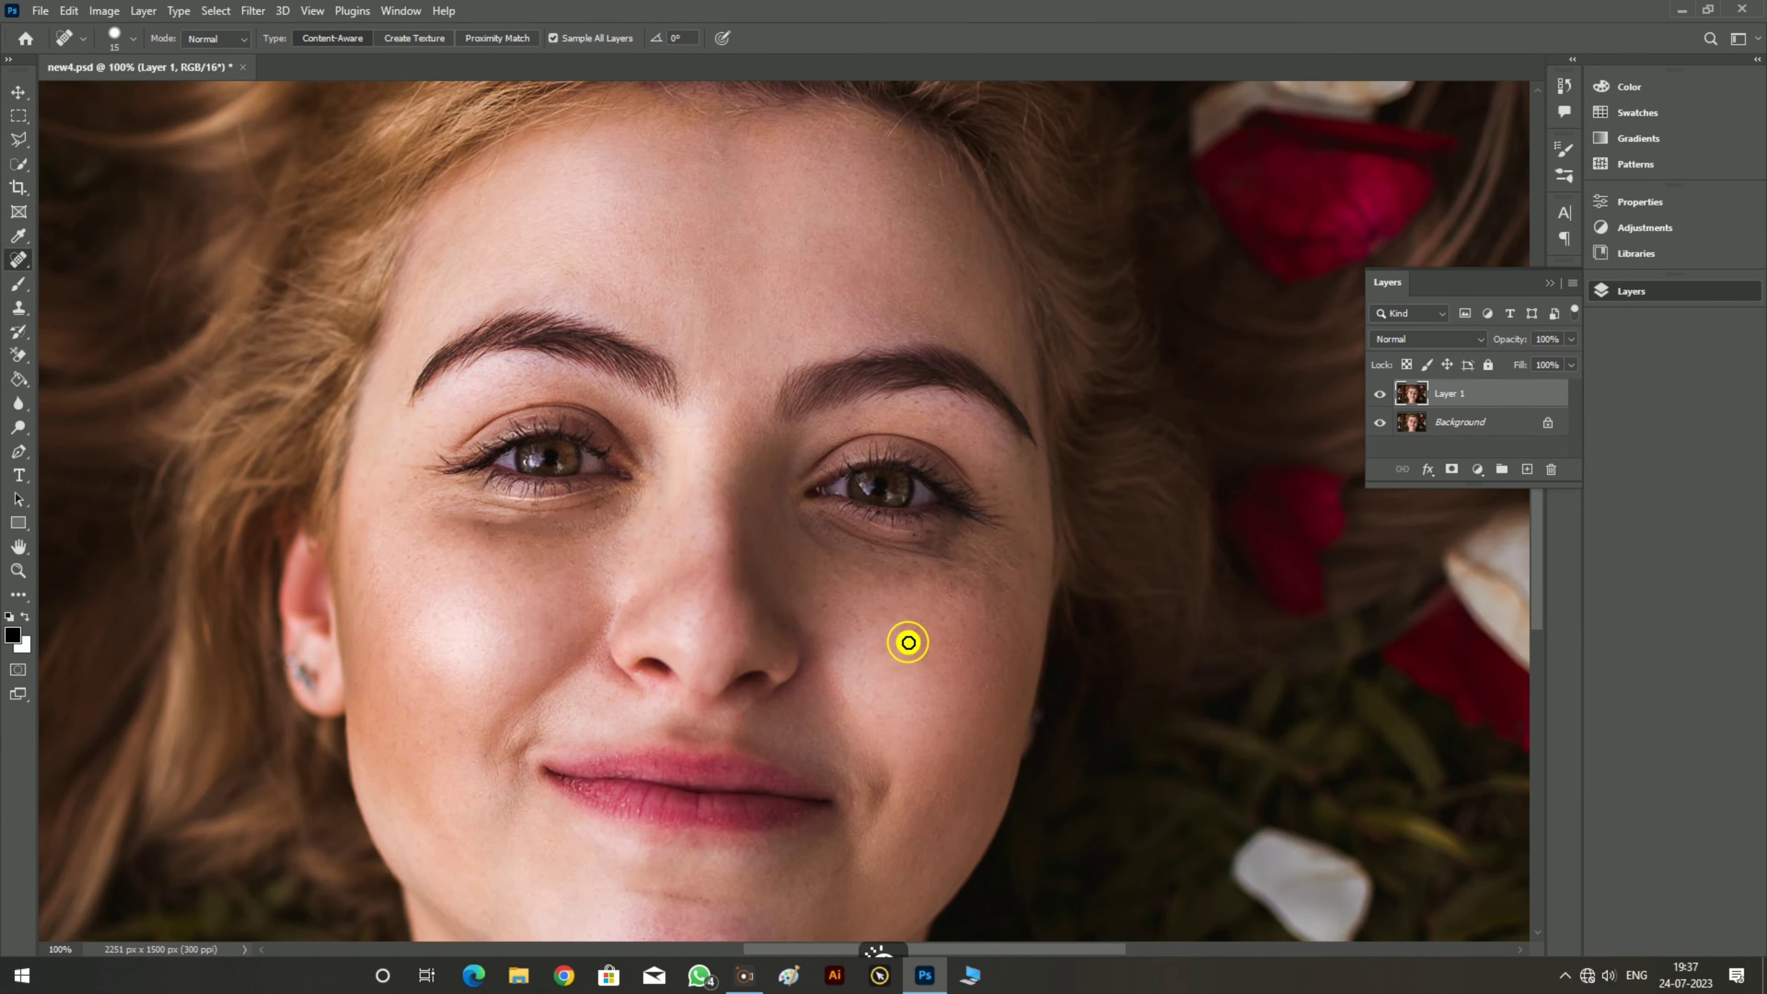
{"action": "left_click", "coordinate": [990, 587]}
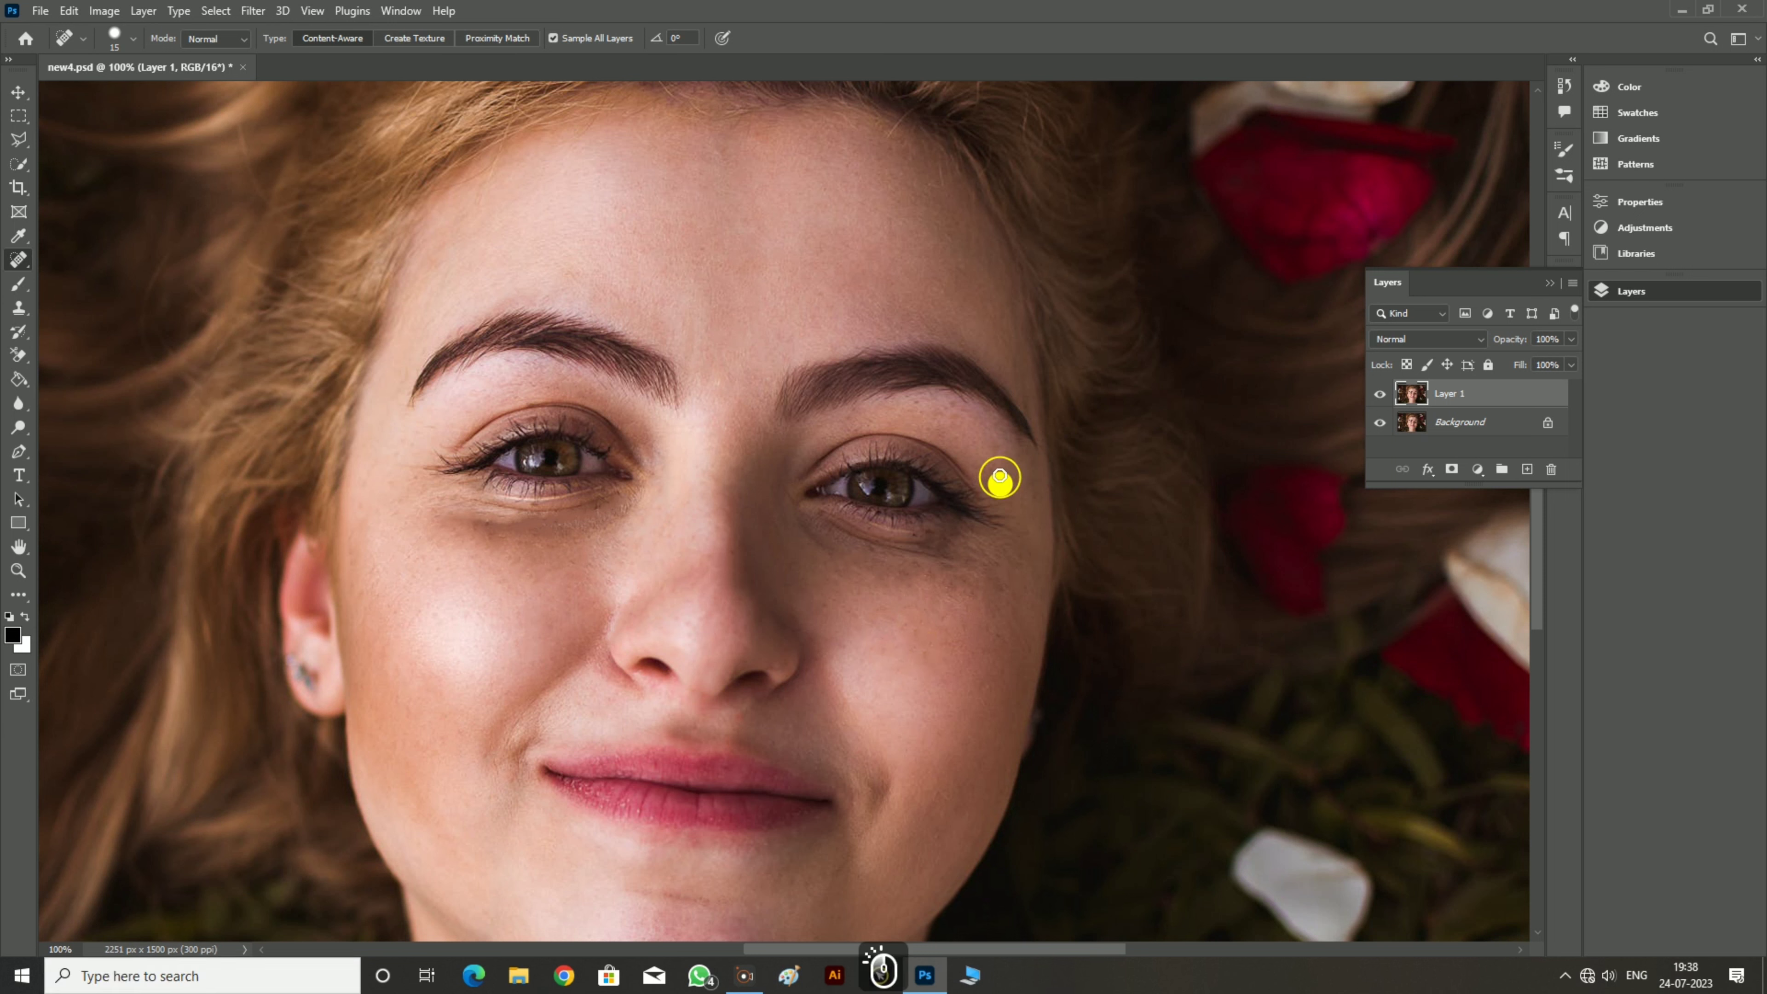
Compare the retouched layer with the original by toggling its visibility, and inspect the portrait at 66.7% zoom.
{"action": "left_click", "coordinate": [1377, 395]}
{"action": "left_click", "coordinate": [1376, 397]}
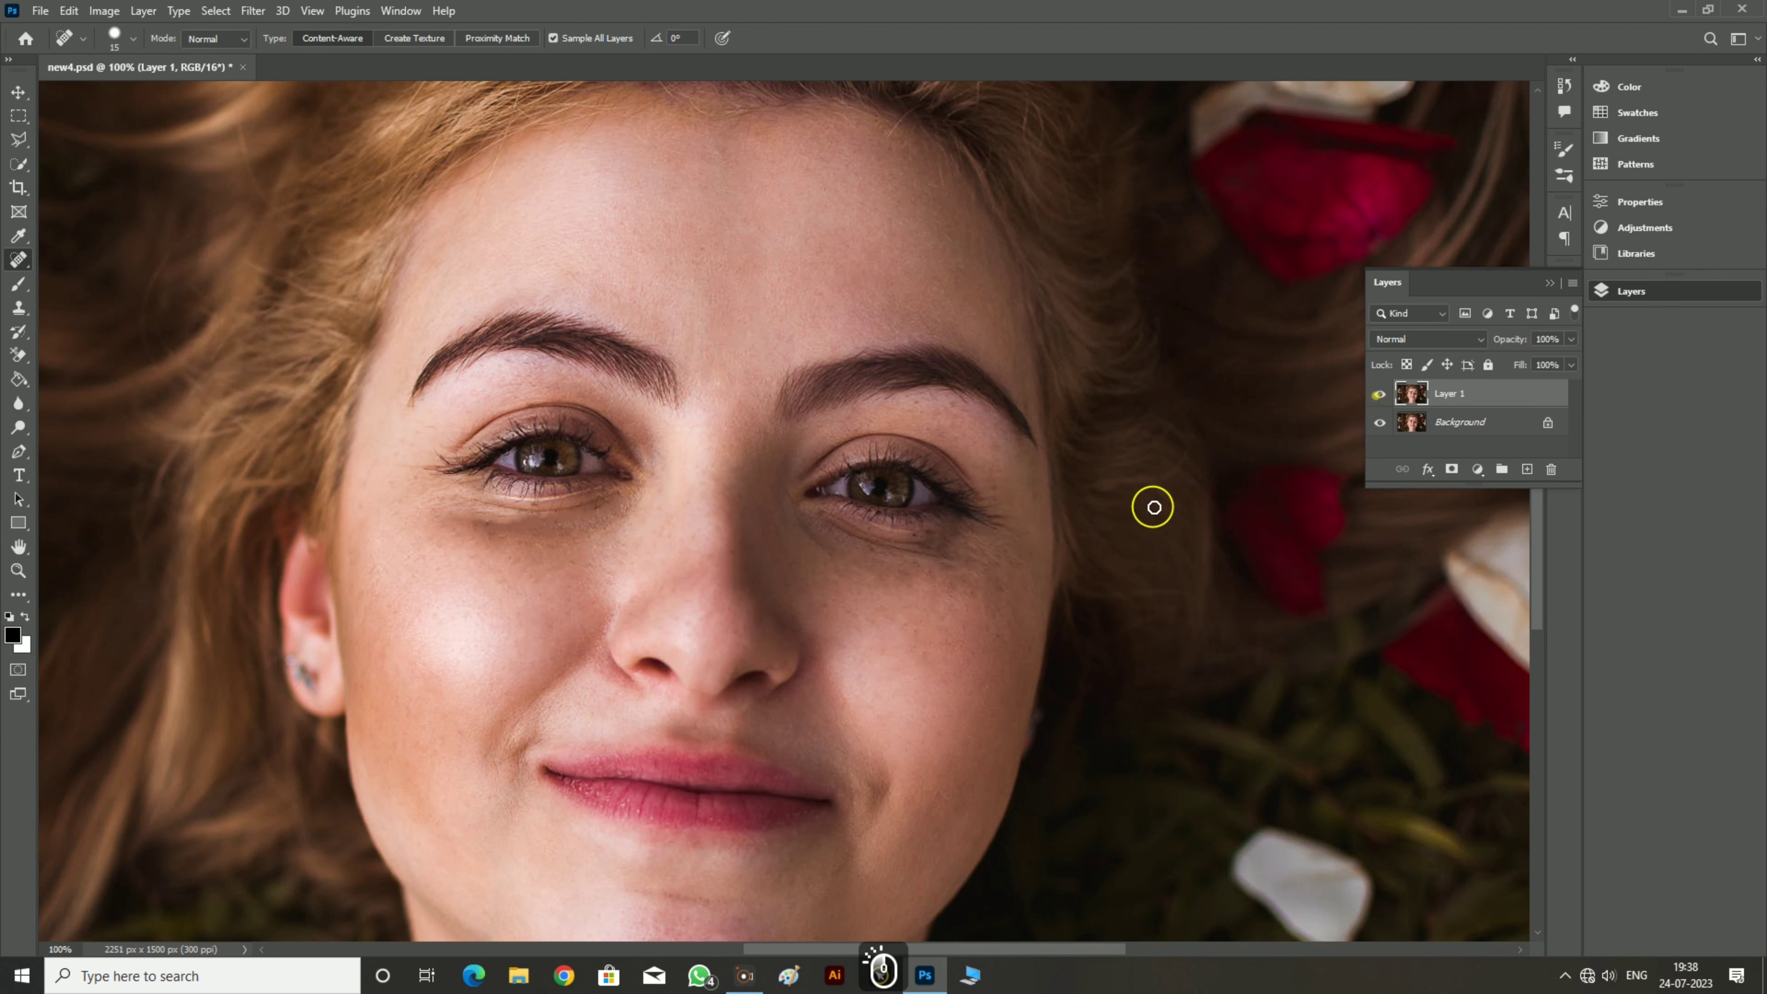
{"action": "key", "text": "ctrl+minus"}
{"action": "scroll", "coordinate": [806, 626], "scroll_direction": "down", "scroll_amount": 2}
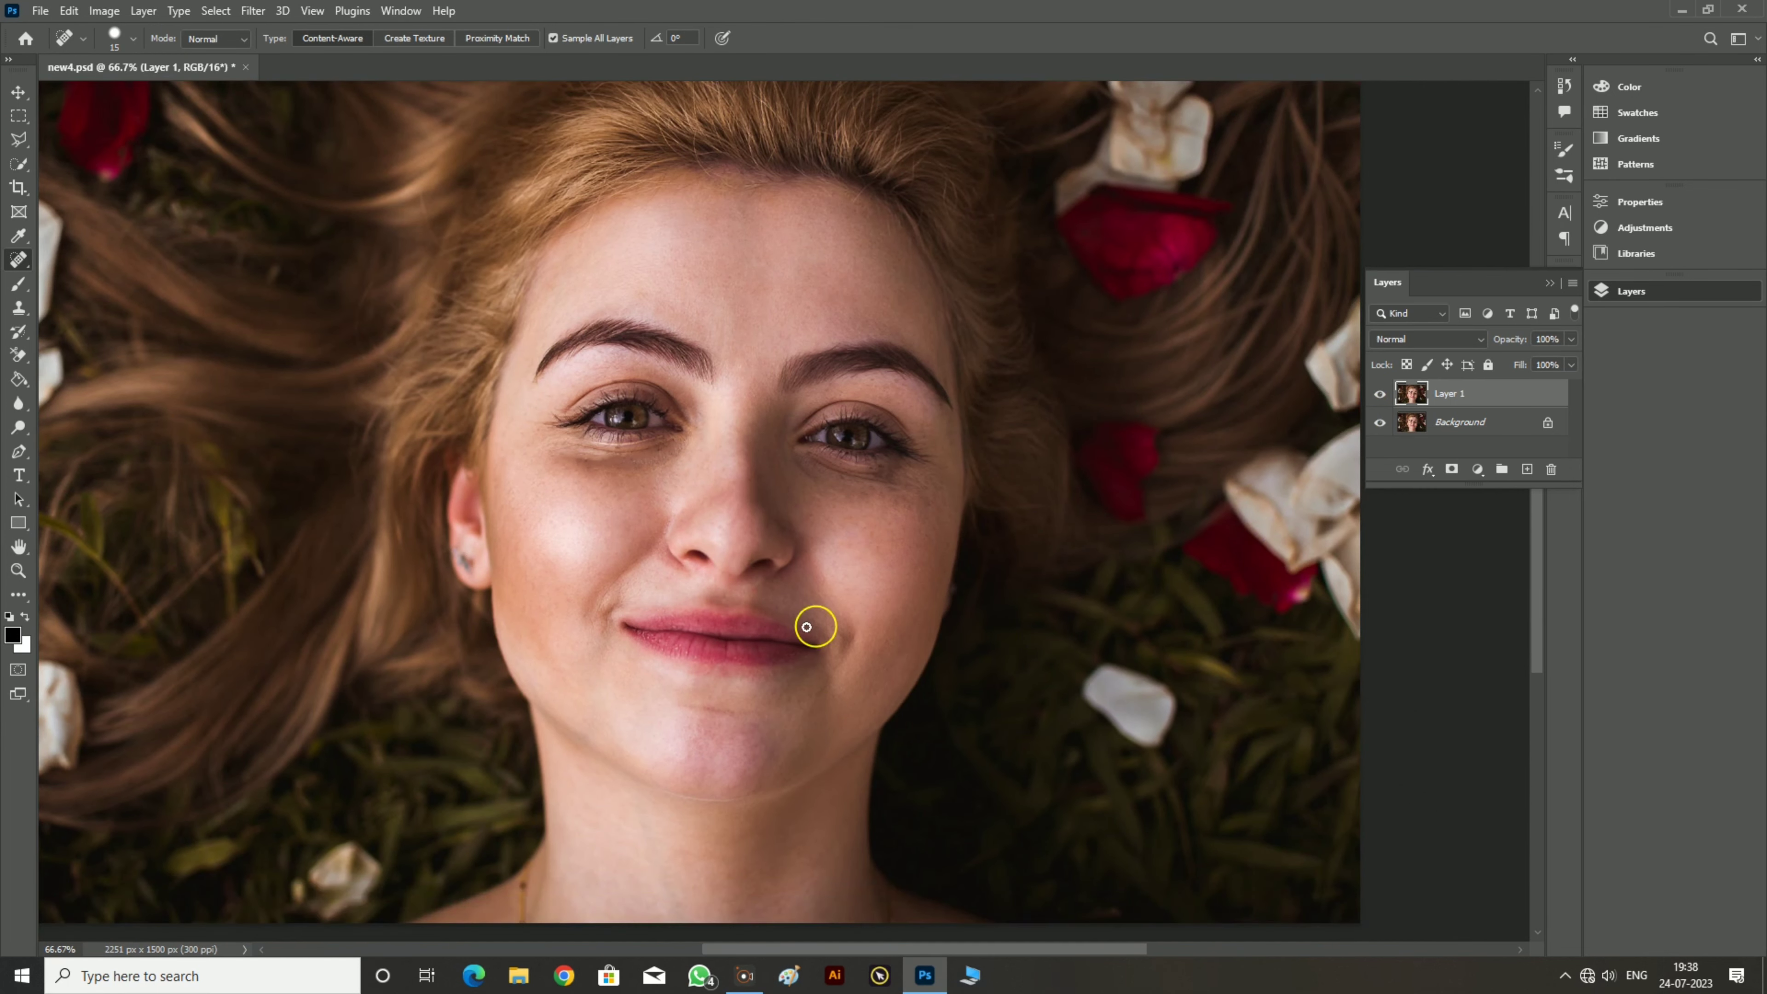
{"action": "left_click_drag", "start_coordinate": [933, 957], "coordinate": [883, 952]}
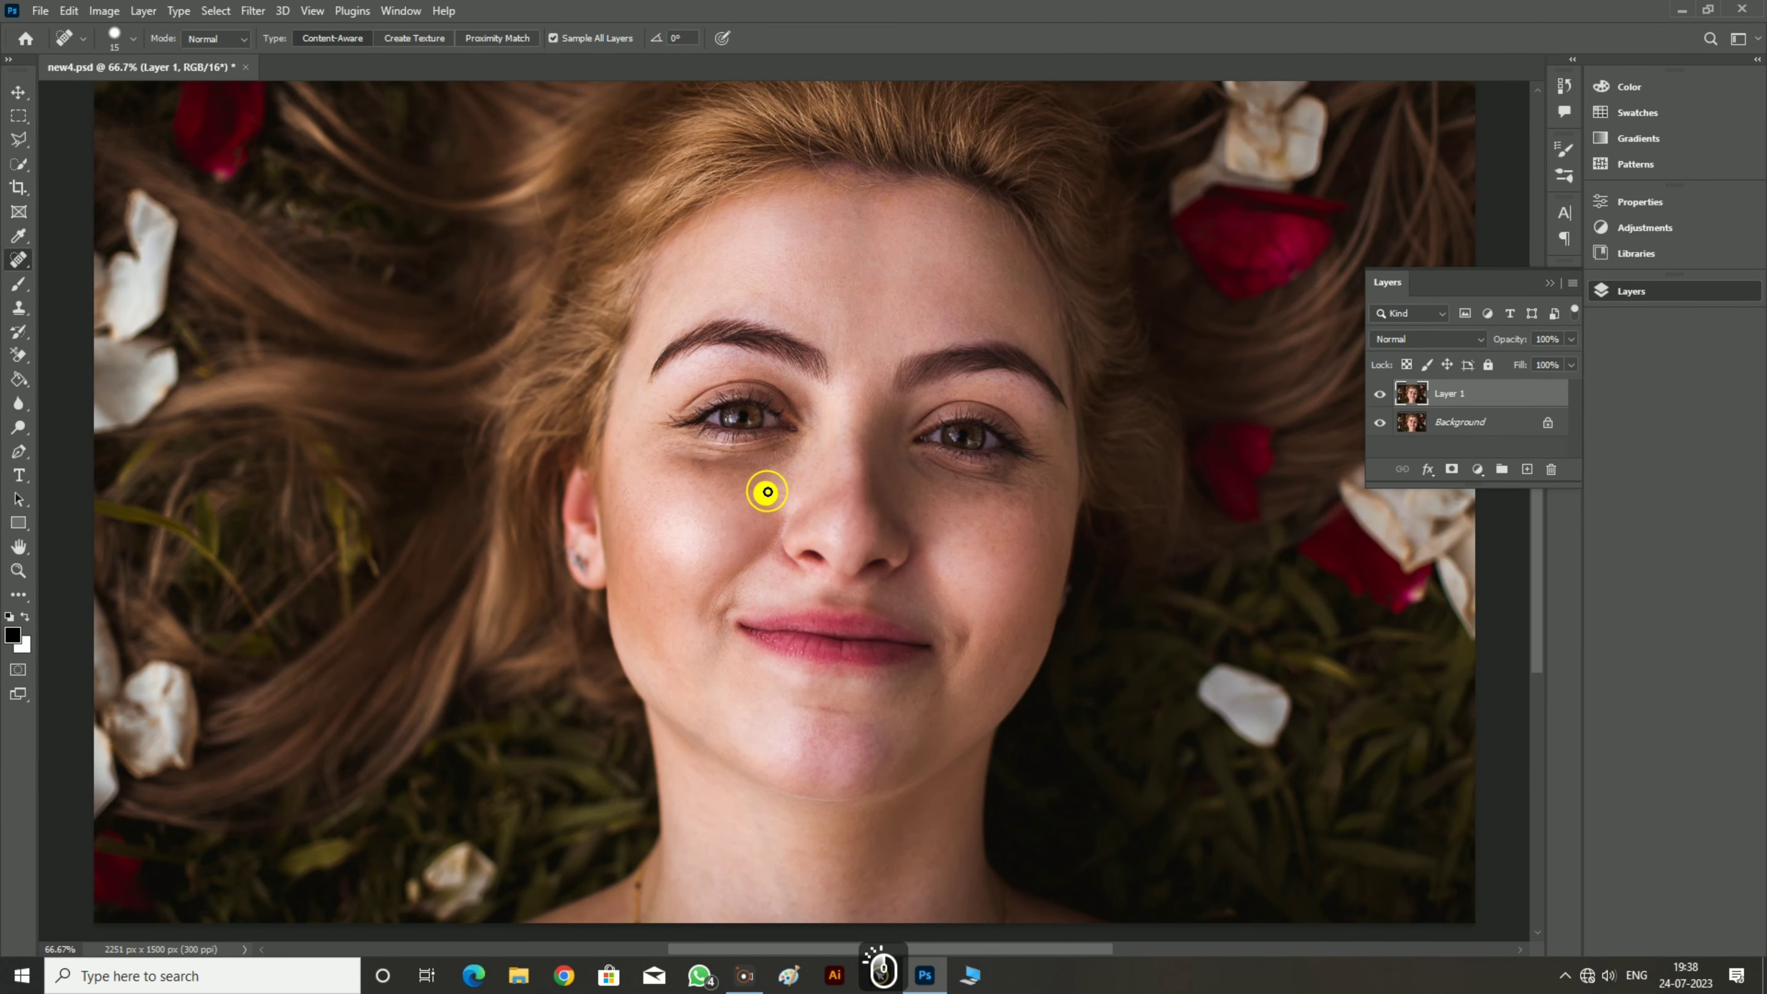
{"action": "left_click", "coordinate": [1035, 518]}
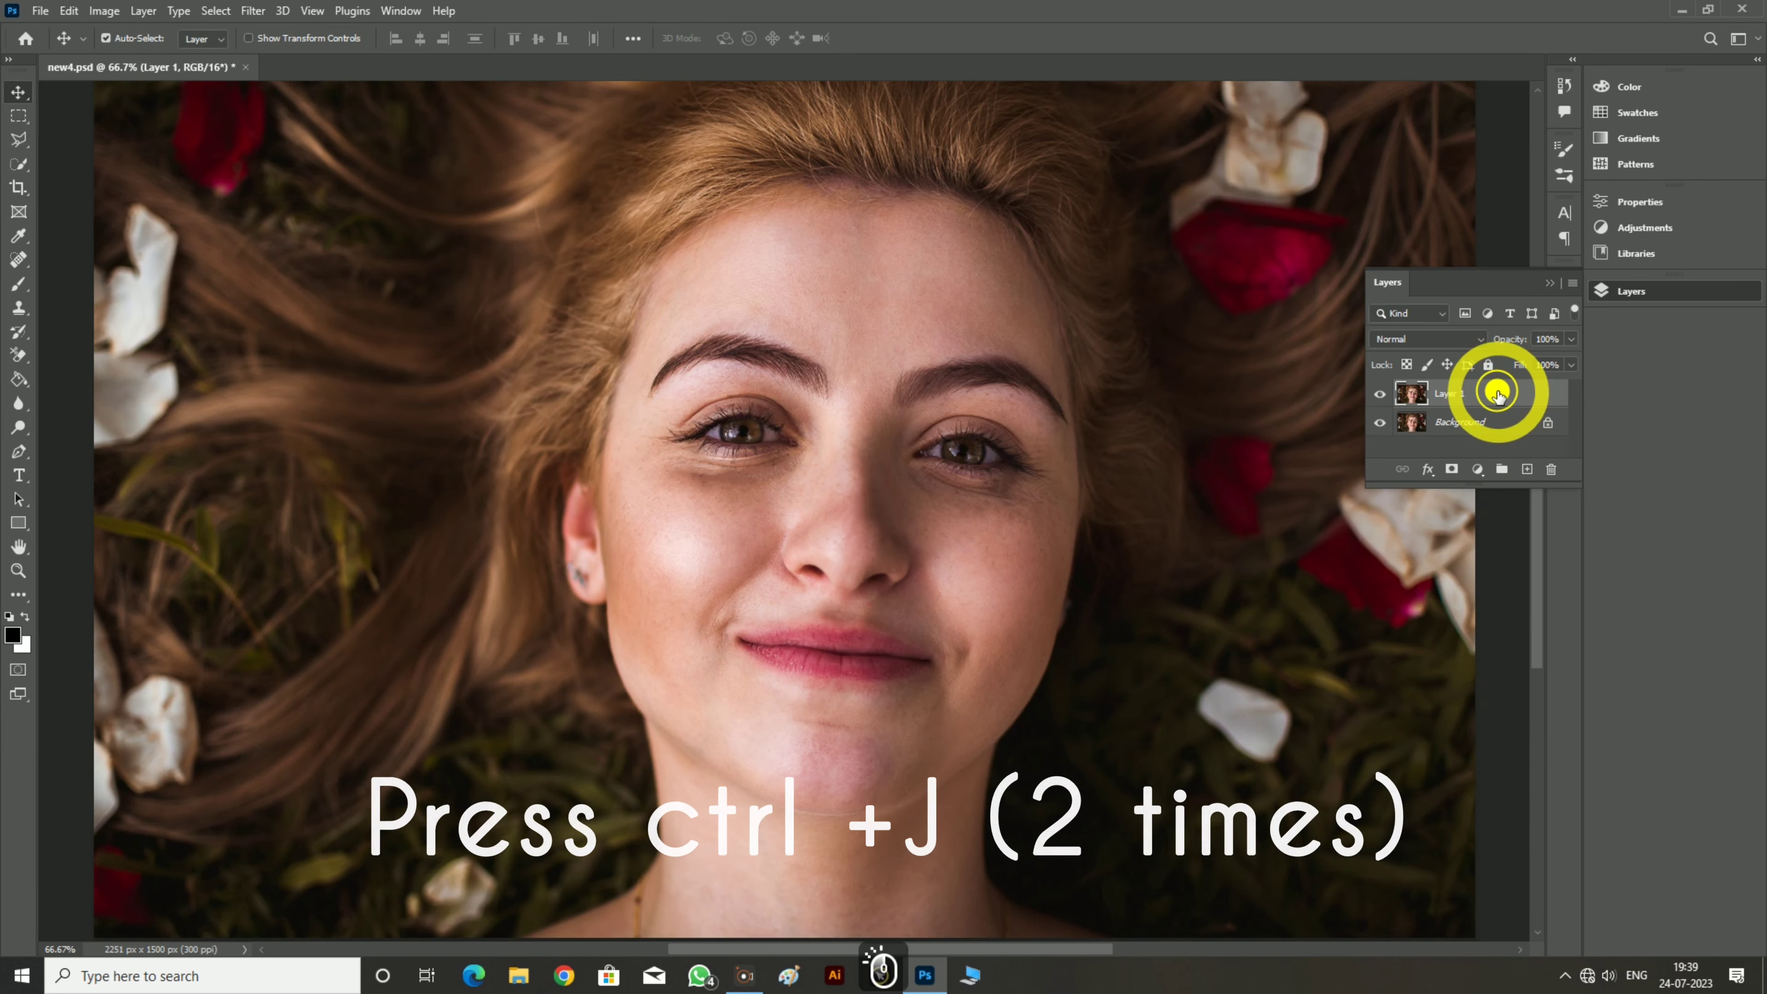
Duplicate the retouched Layer 1 twice to get two copies above it.
{"action": "left_click", "coordinate": [1497, 394]}
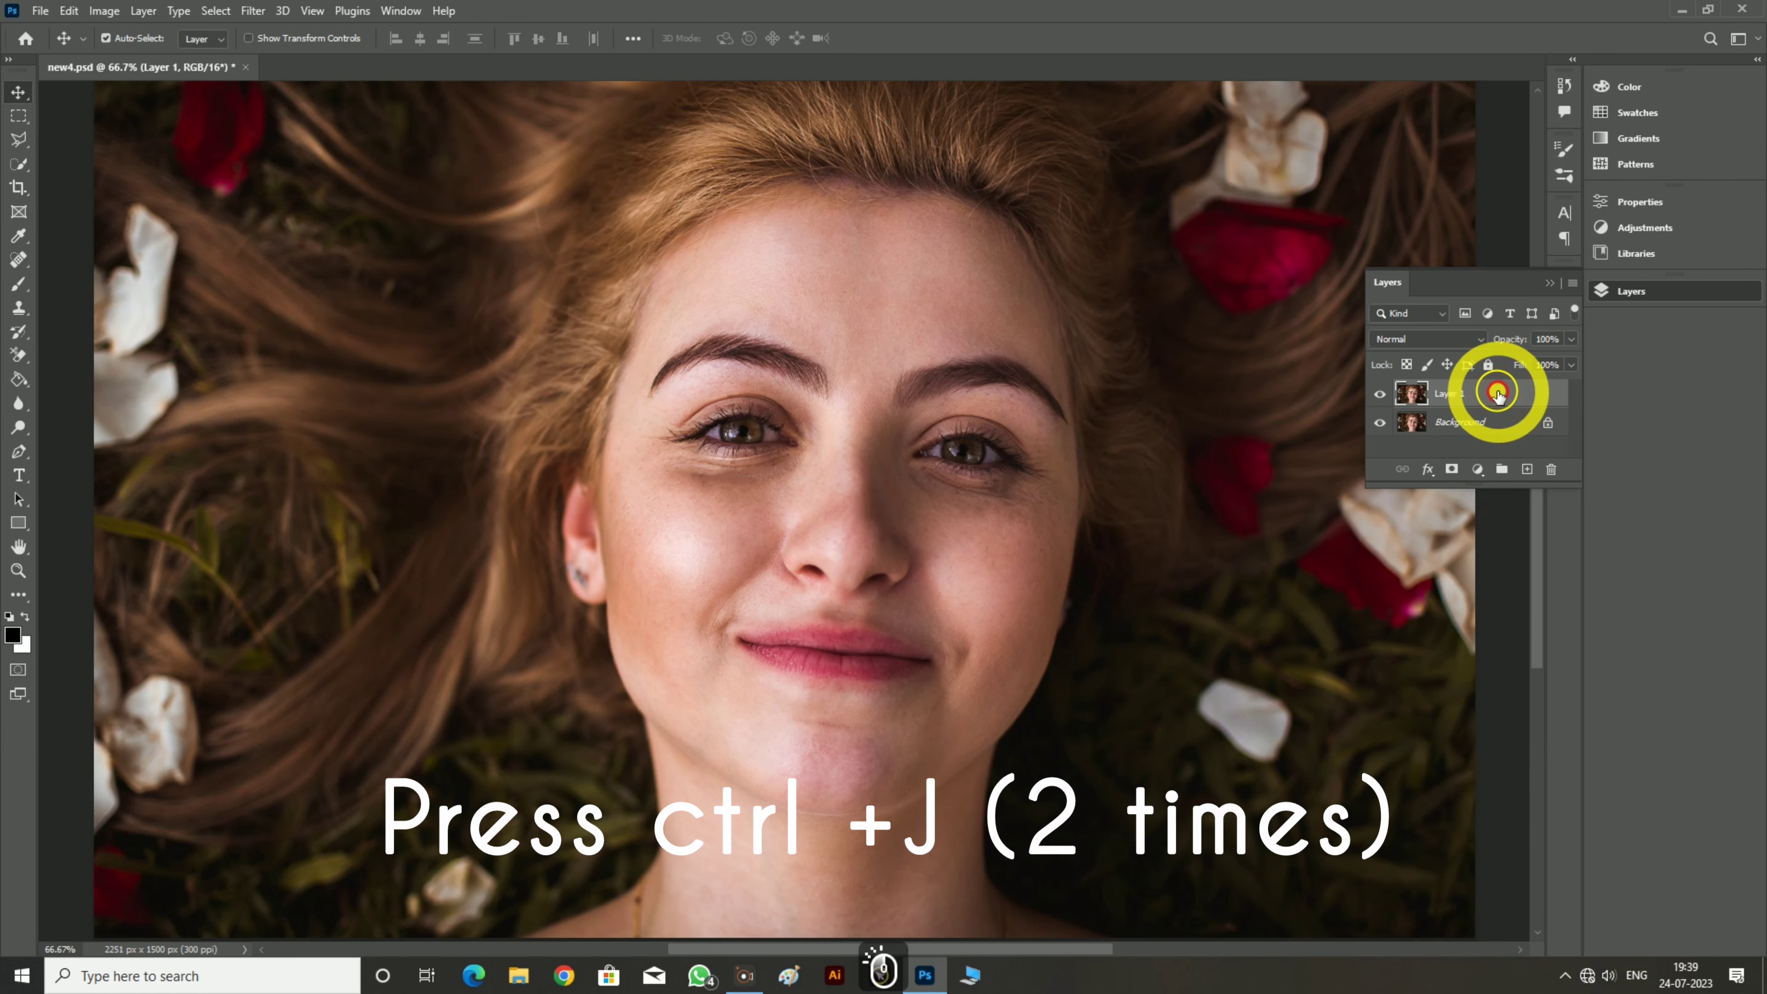
{"action": "key", "text": "ctrl+j"}
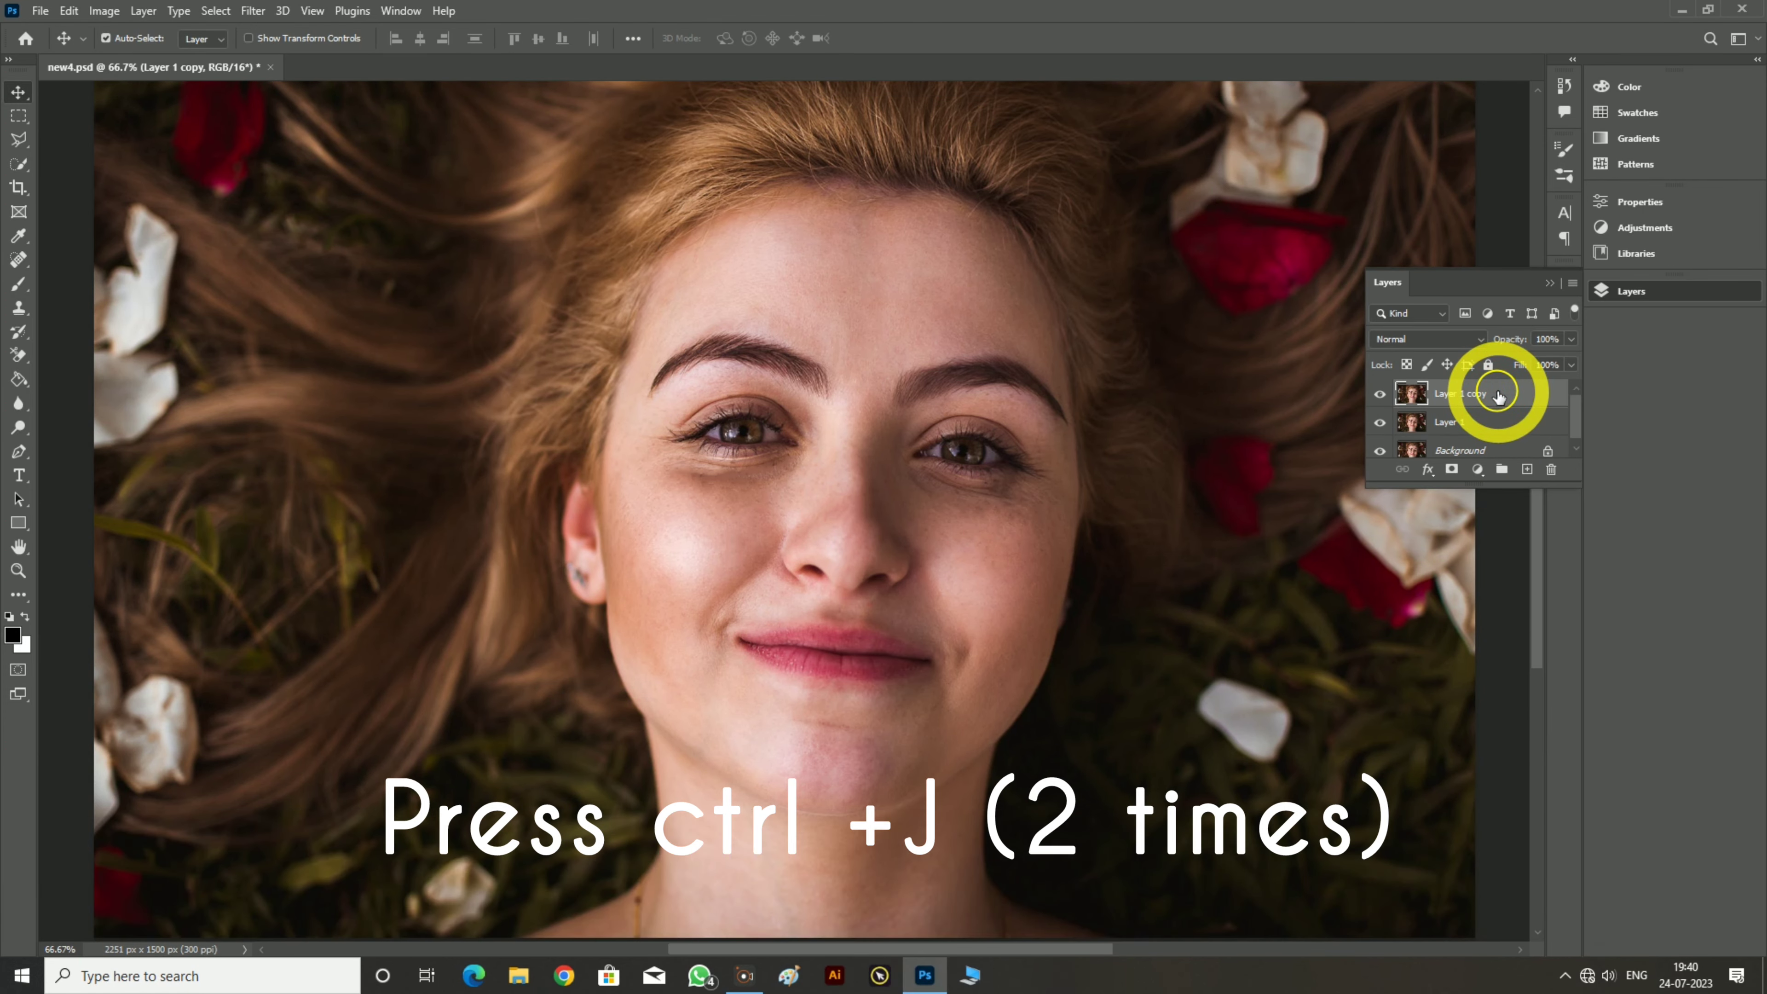
{"action": "key", "text": "ctrl+j"}
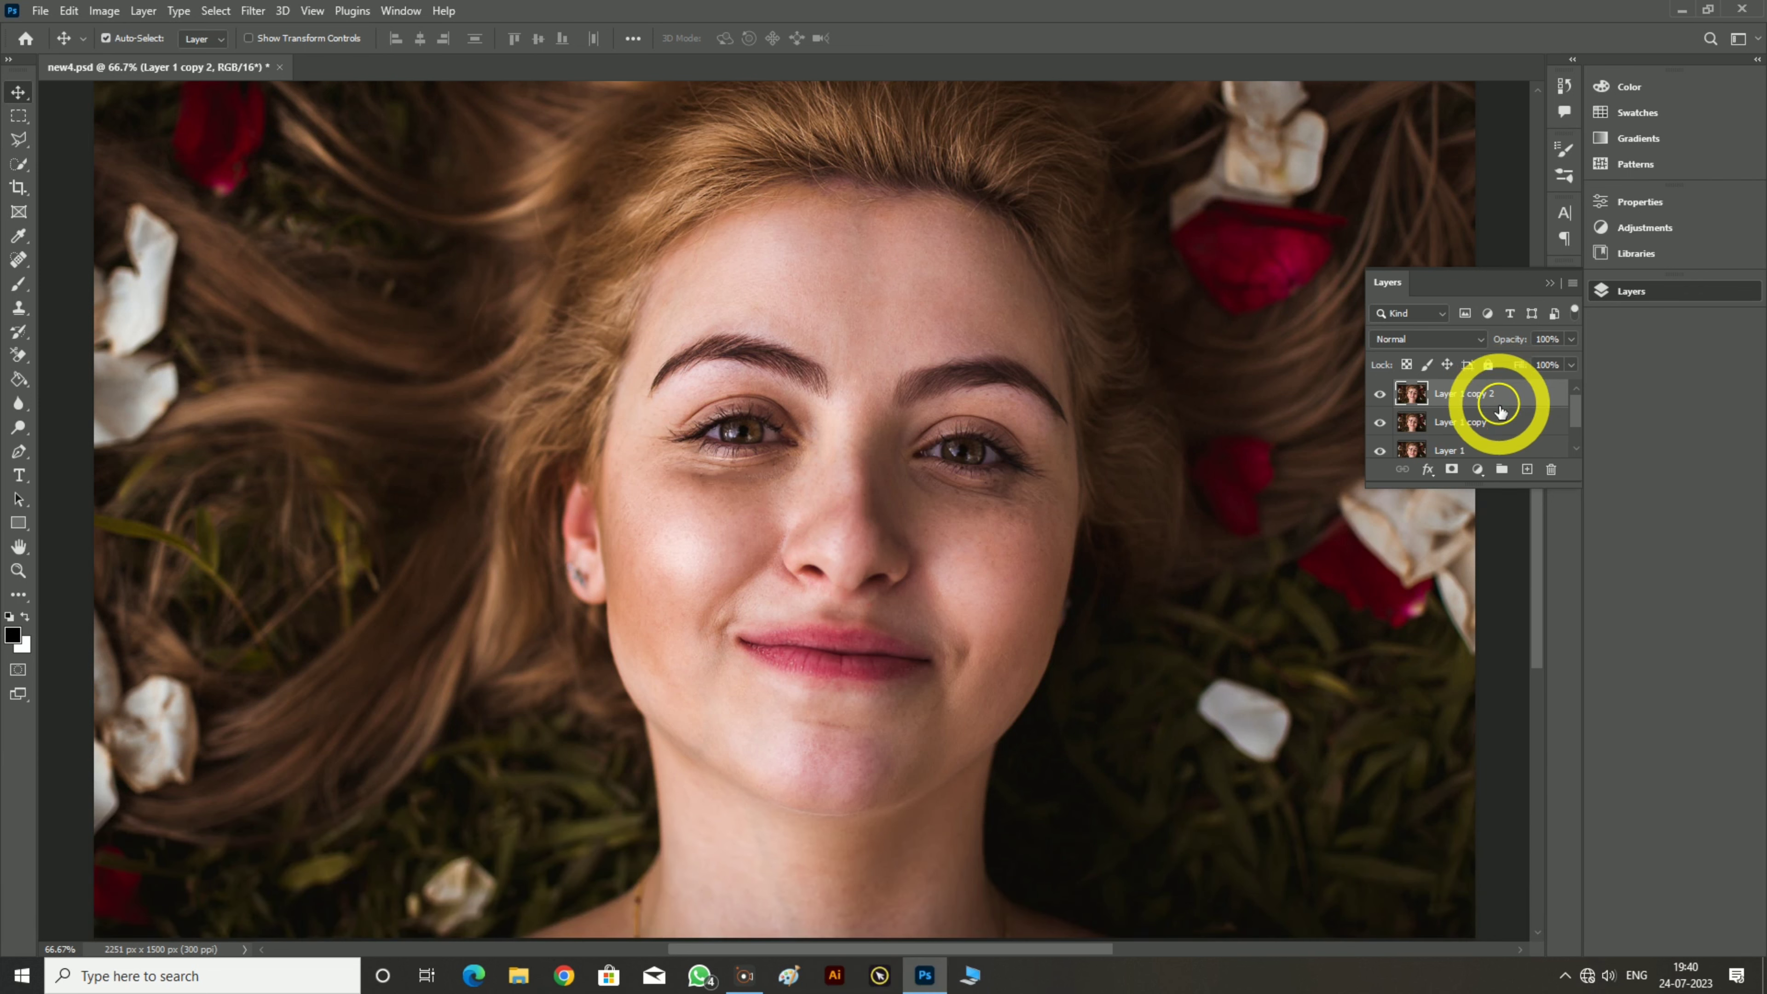
Convert both copies, Layer 1 copy 2 and Layer 1 copy, to separate smart objects.
{"action": "right_click", "coordinate": [1495, 413]}
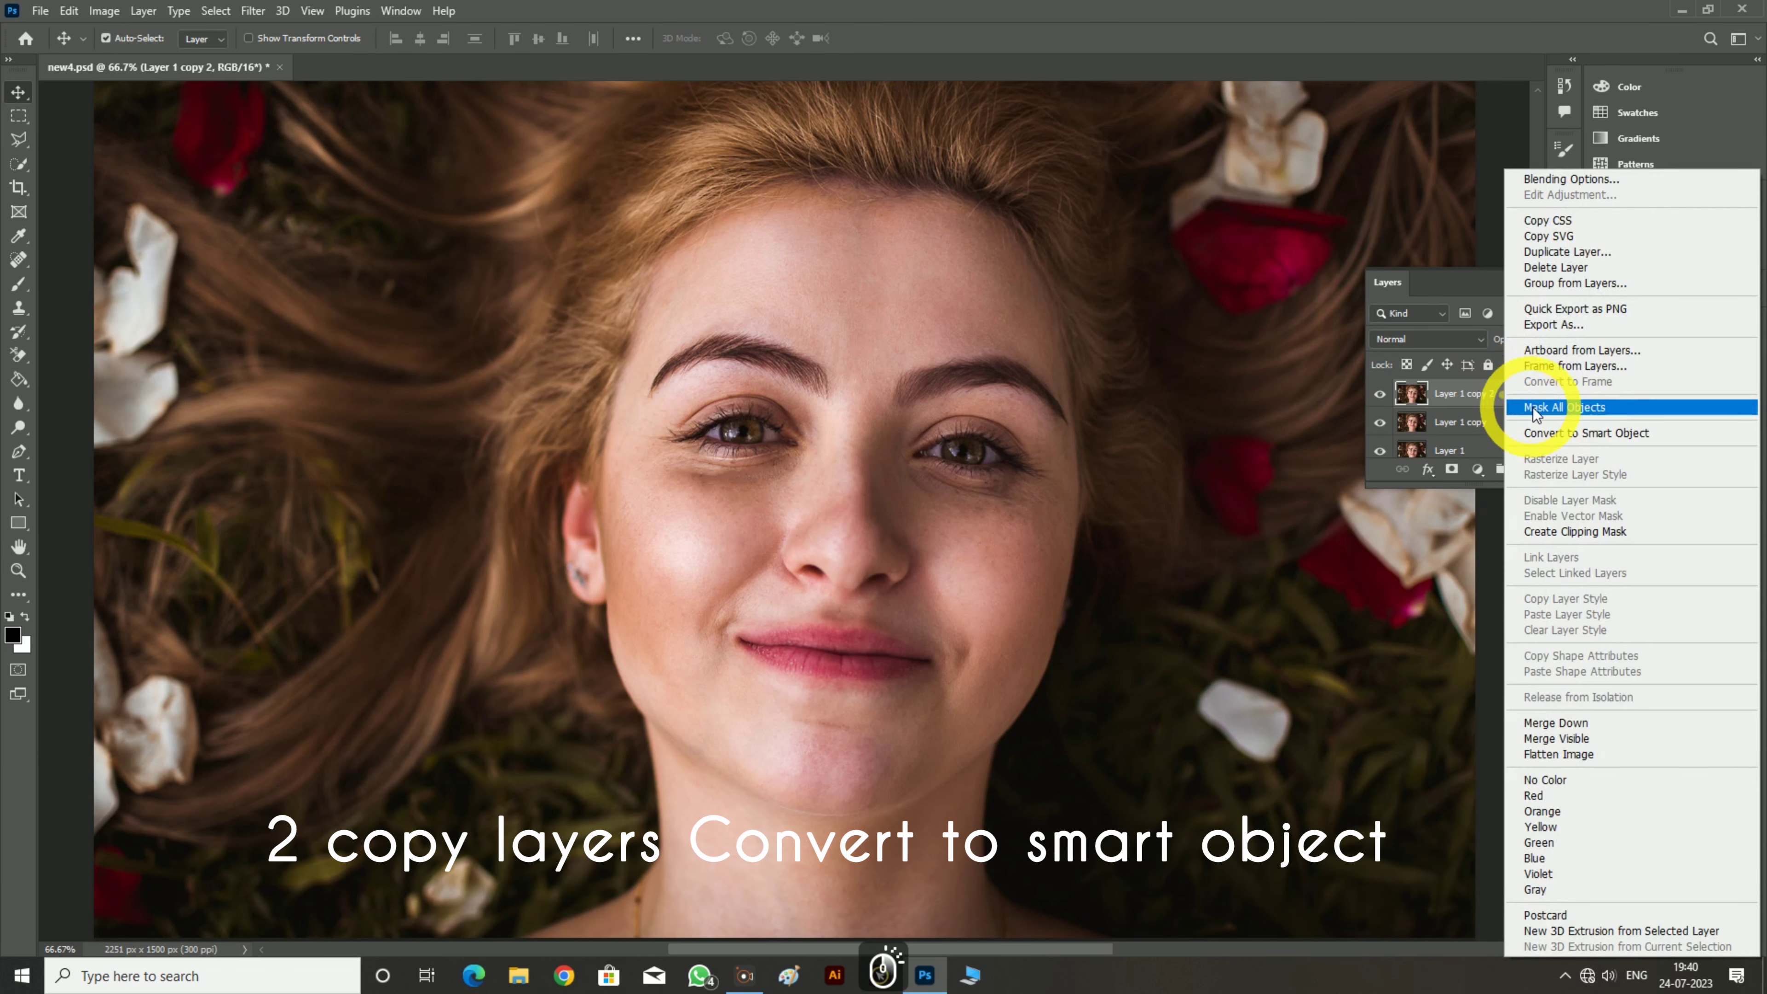
{"action": "left_click", "coordinate": [1543, 432]}
{"action": "left_click", "coordinate": [1495, 420]}
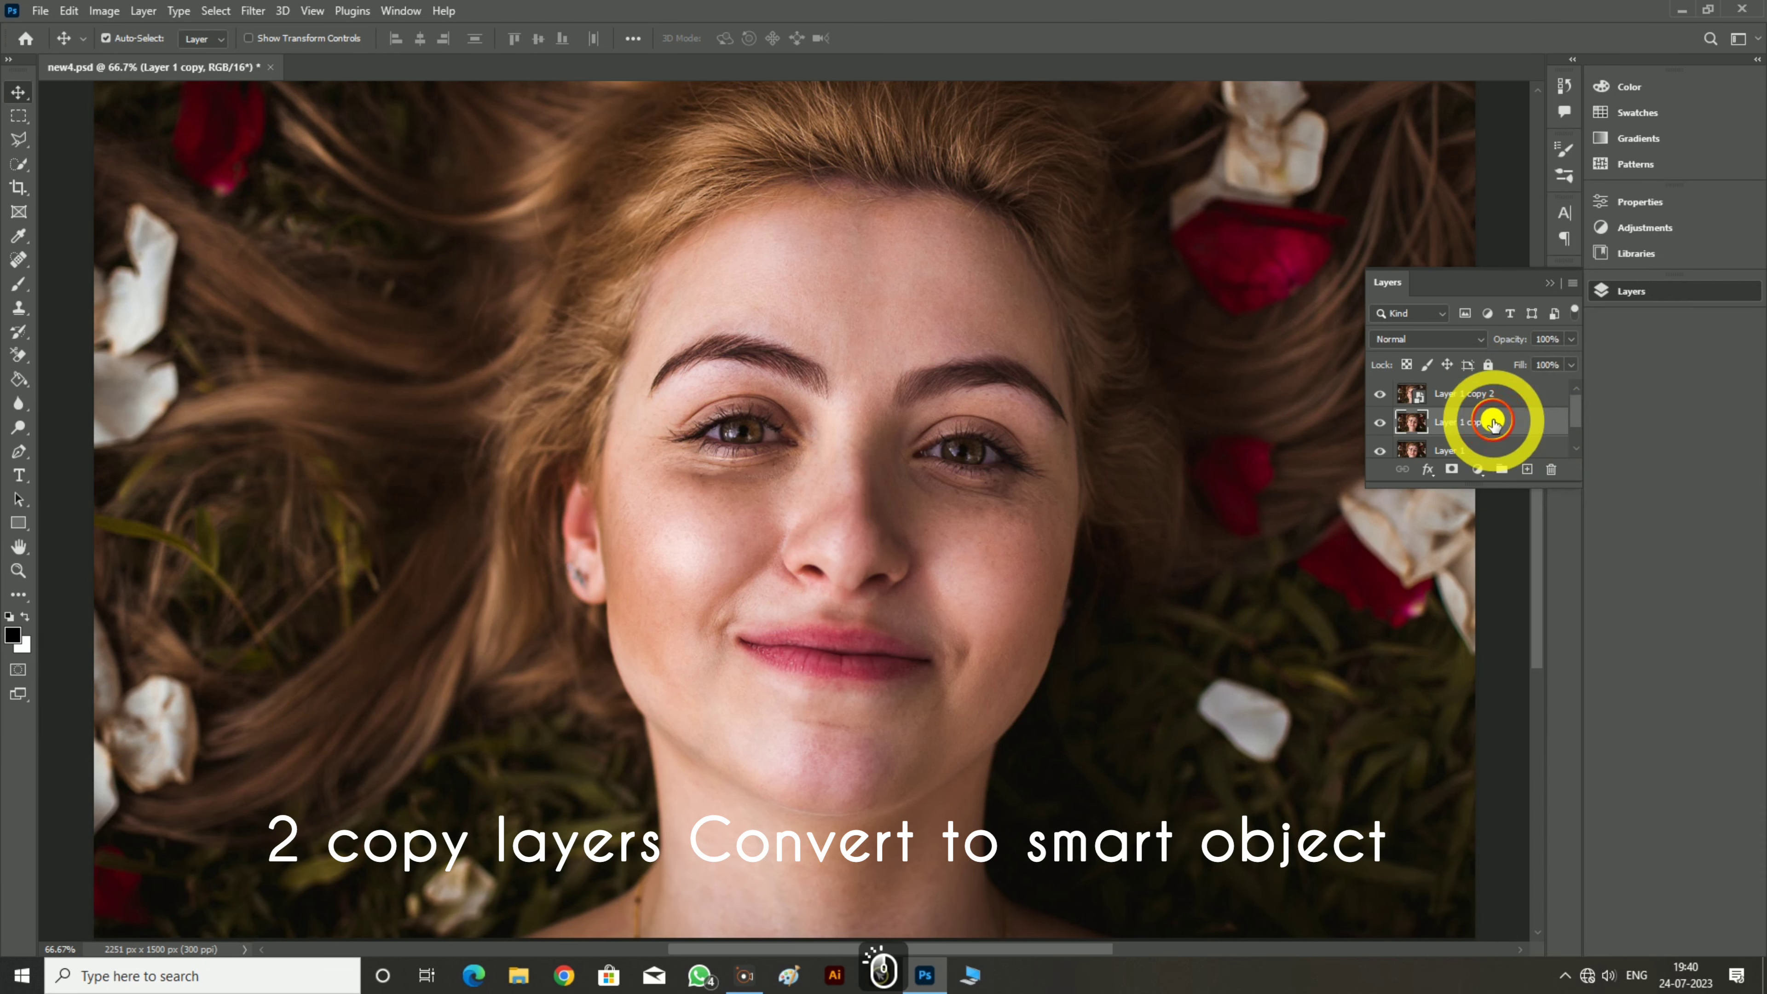
{"action": "right_click", "coordinate": [1499, 422]}
{"action": "left_click", "coordinate": [1527, 435]}
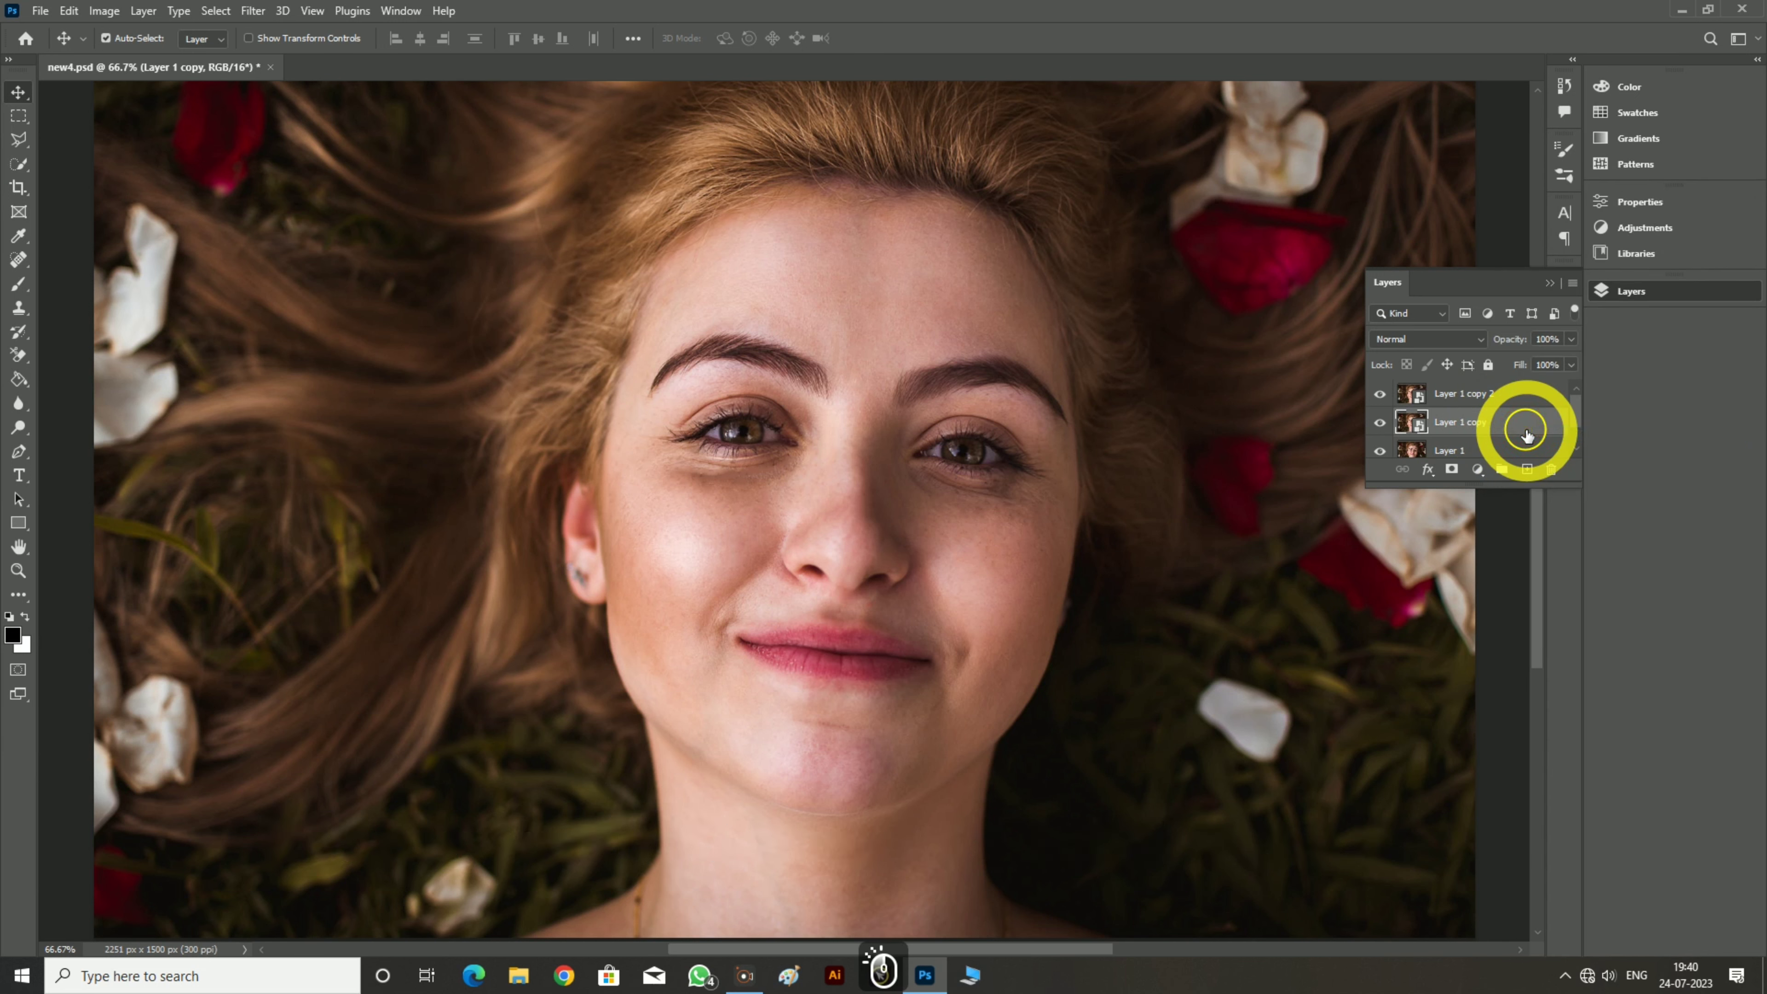
Hide Layer 1 copy 2 and apply a Gaussian Blur with a radius of 10.0 pixels to Layer 1 copy.
{"action": "left_click", "coordinate": [1379, 394]}
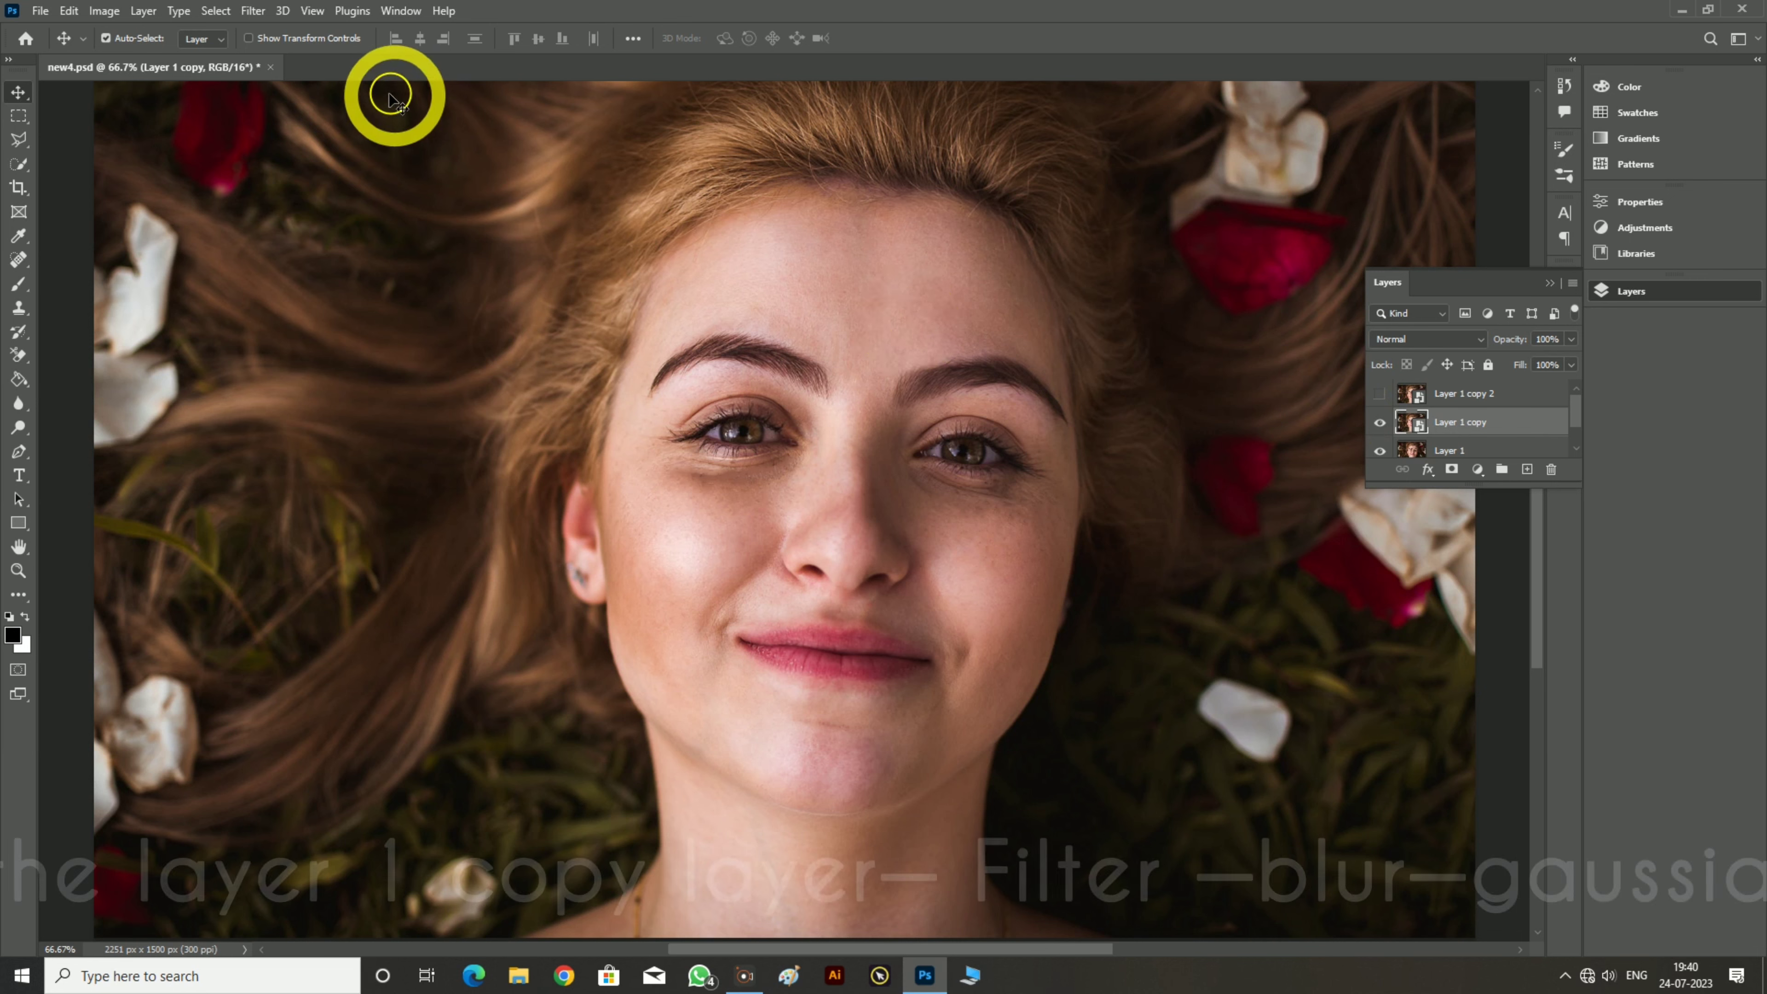
{"action": "left_click", "coordinate": [253, 11]}
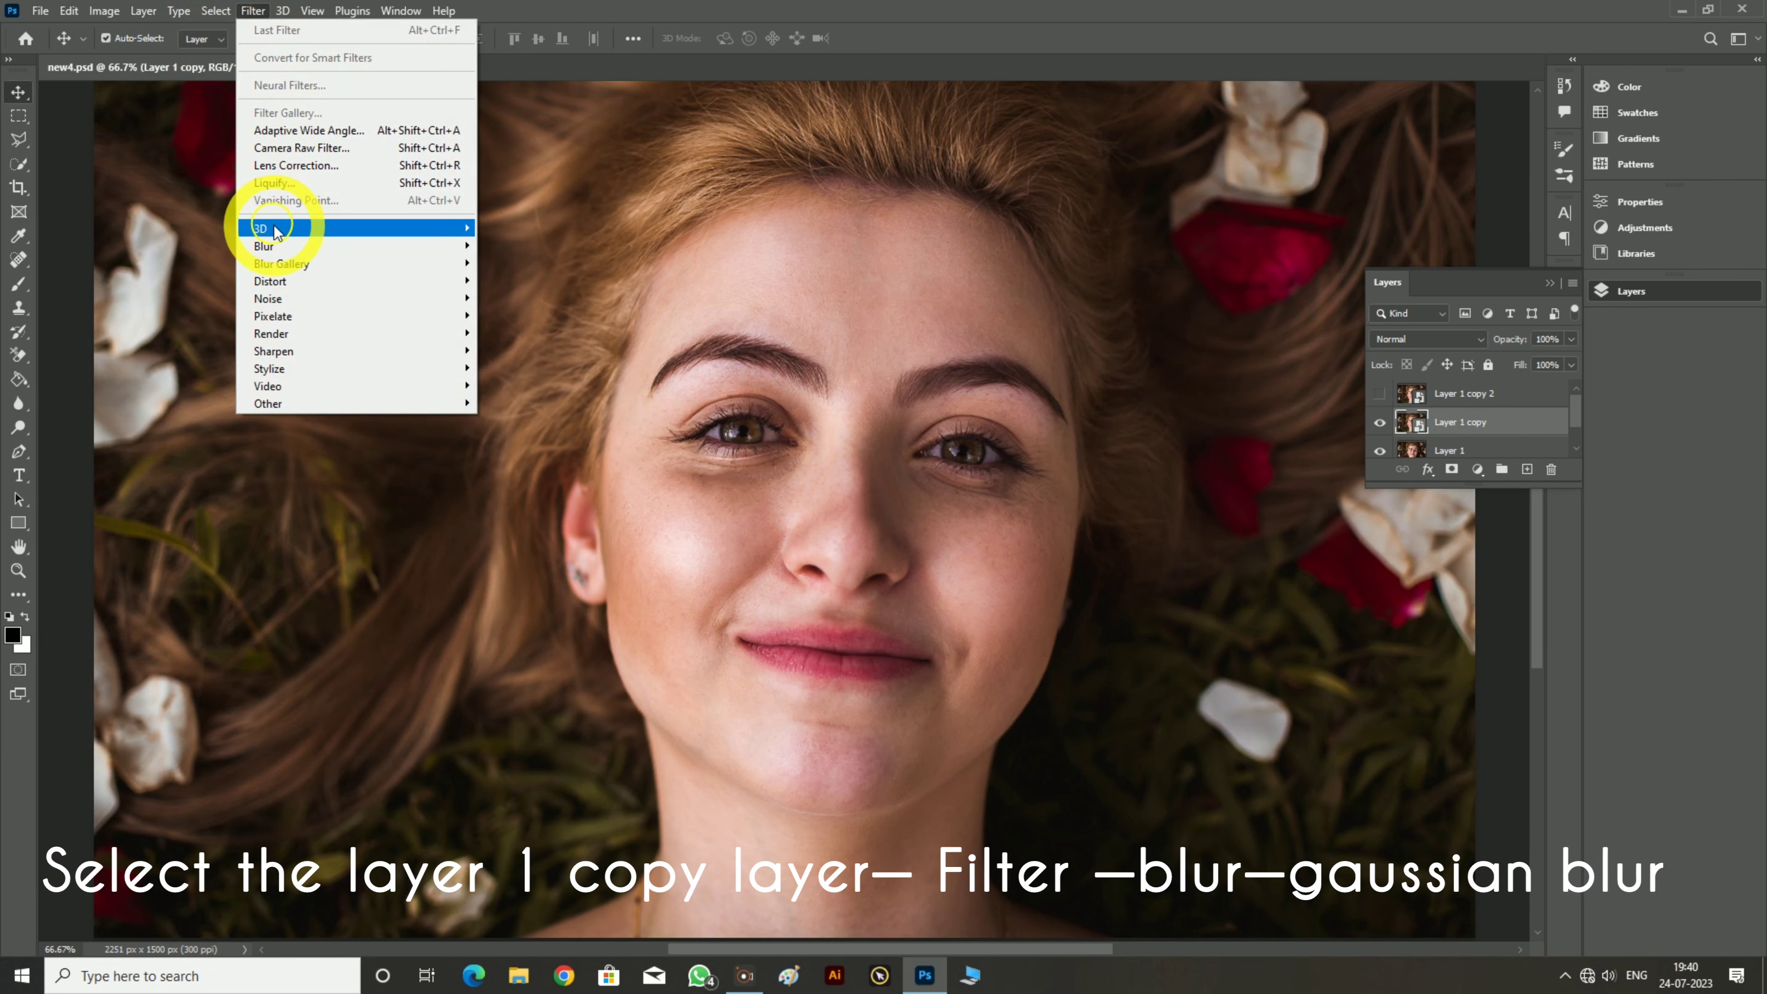
{"action": "mouse_move", "coordinate": [406, 229]}
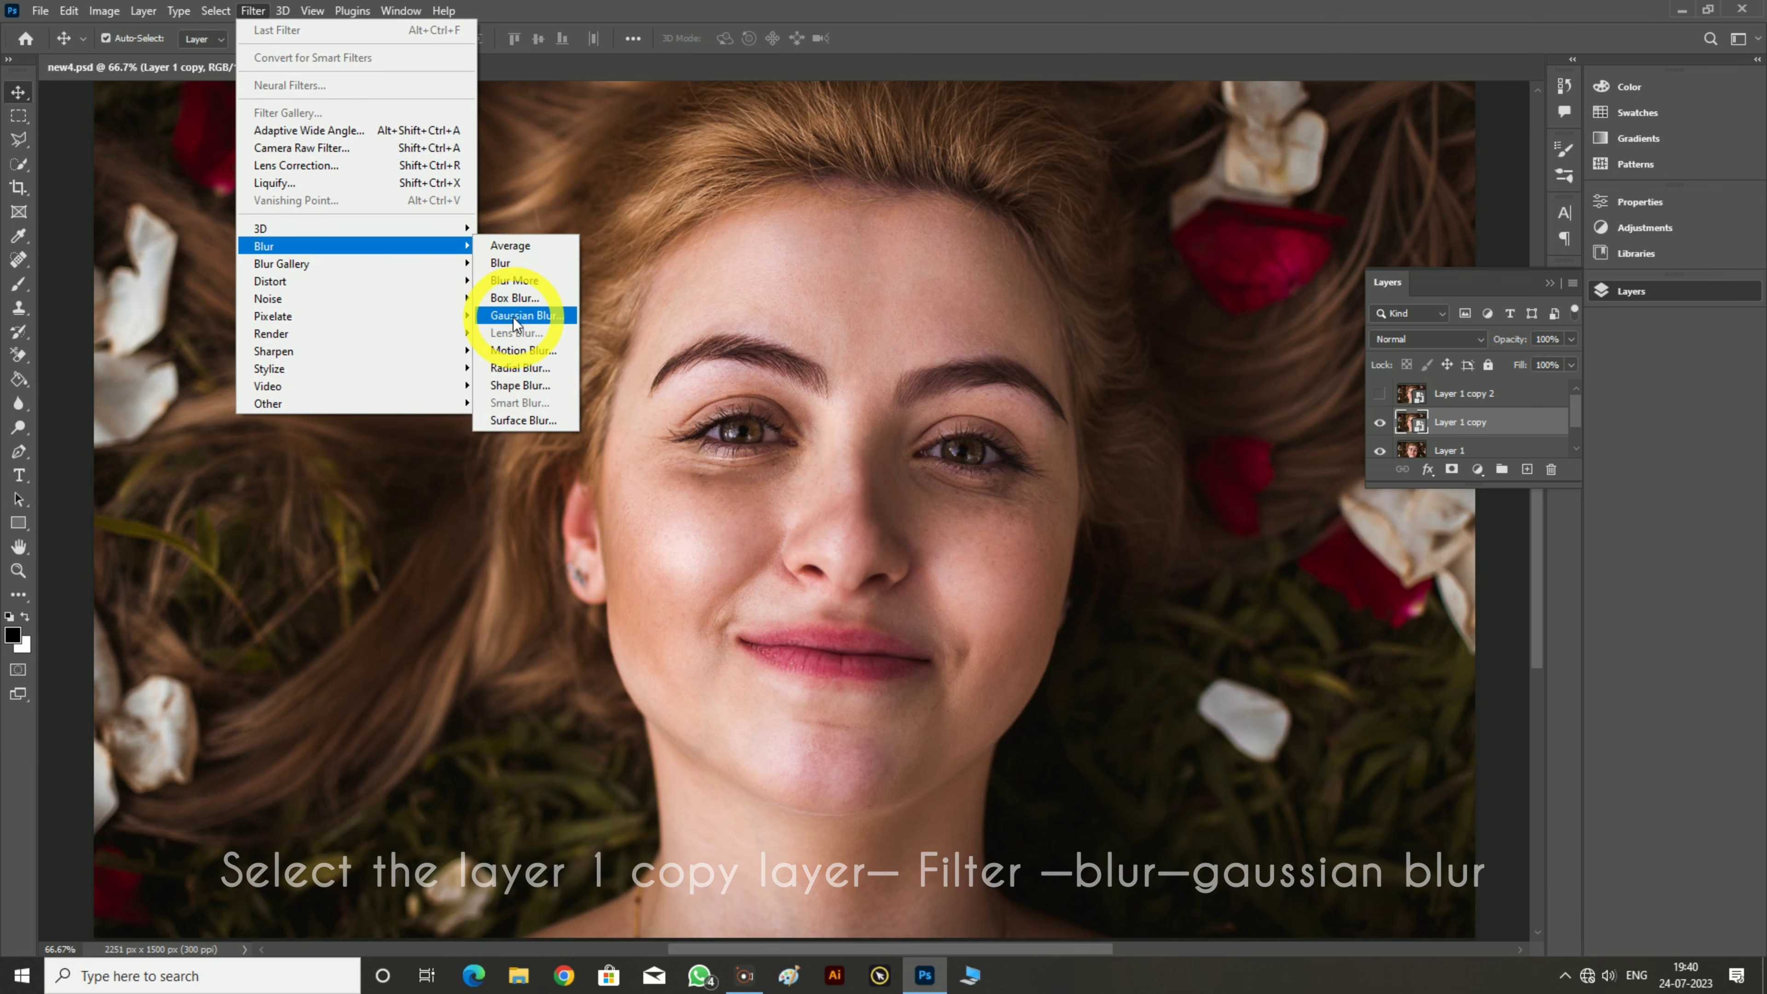
{"action": "left_click", "coordinate": [526, 315]}
{"action": "left_click_drag", "start_coordinate": [757, 488], "coordinate": [814, 488]}
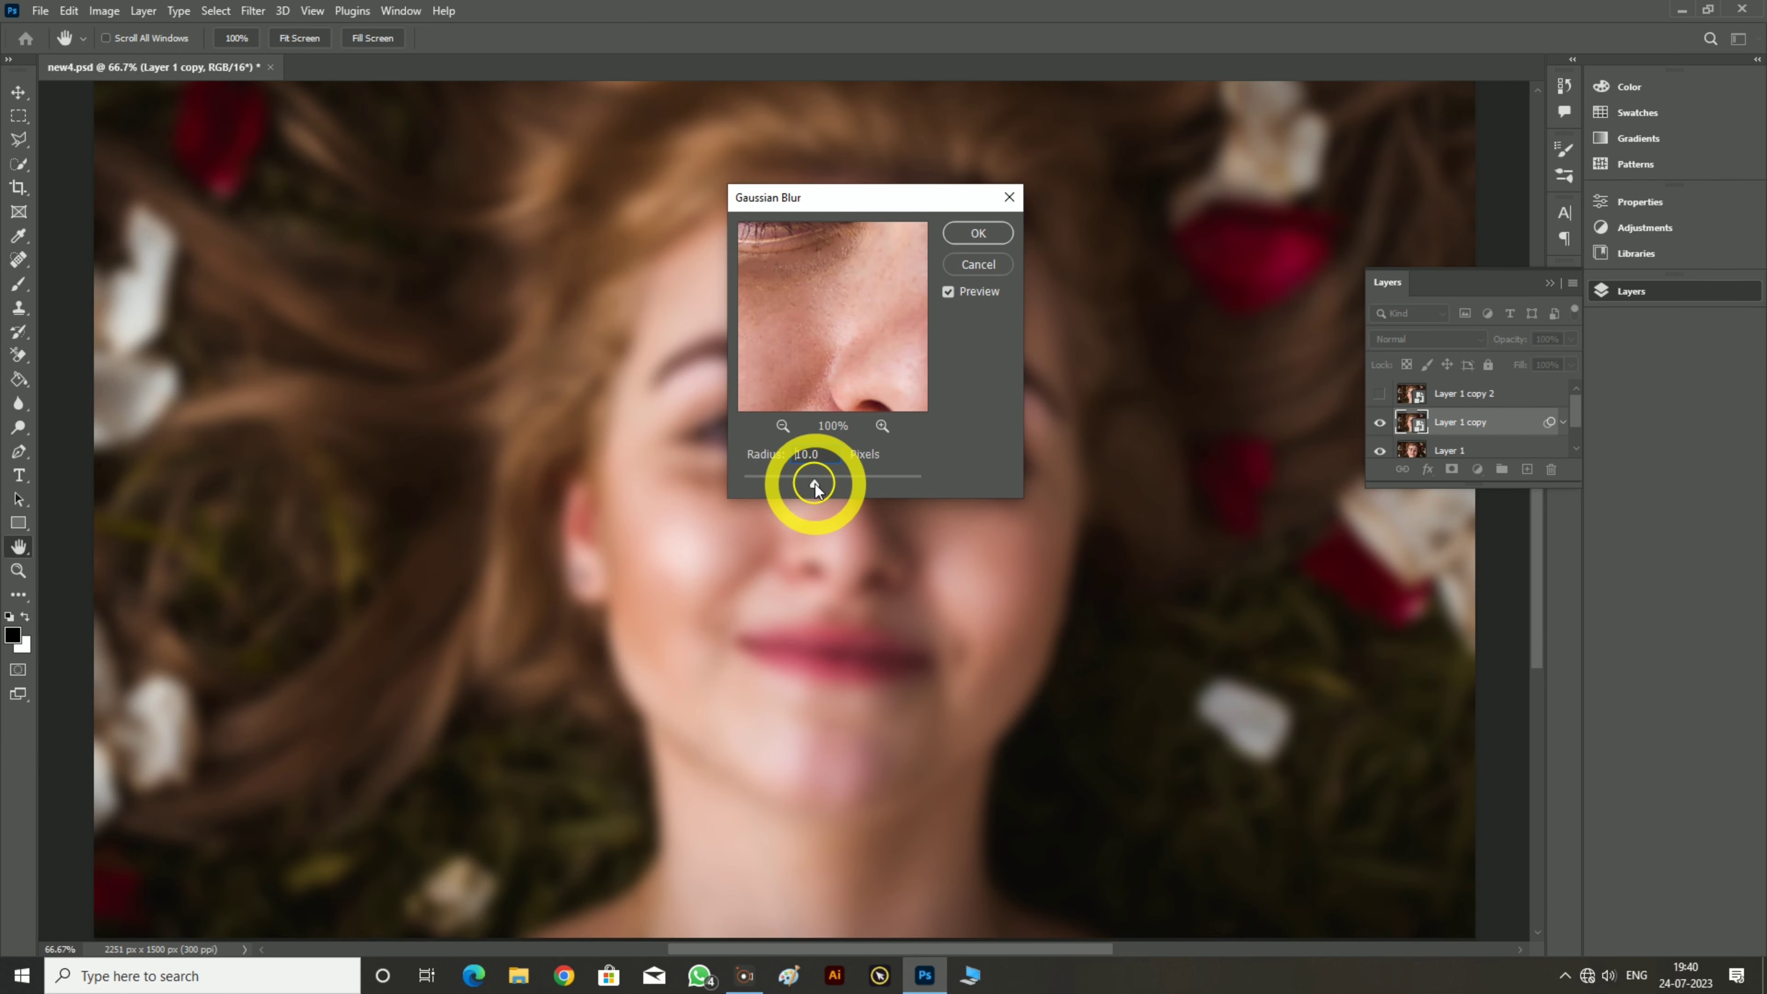
{"action": "left_click", "coordinate": [953, 240]}
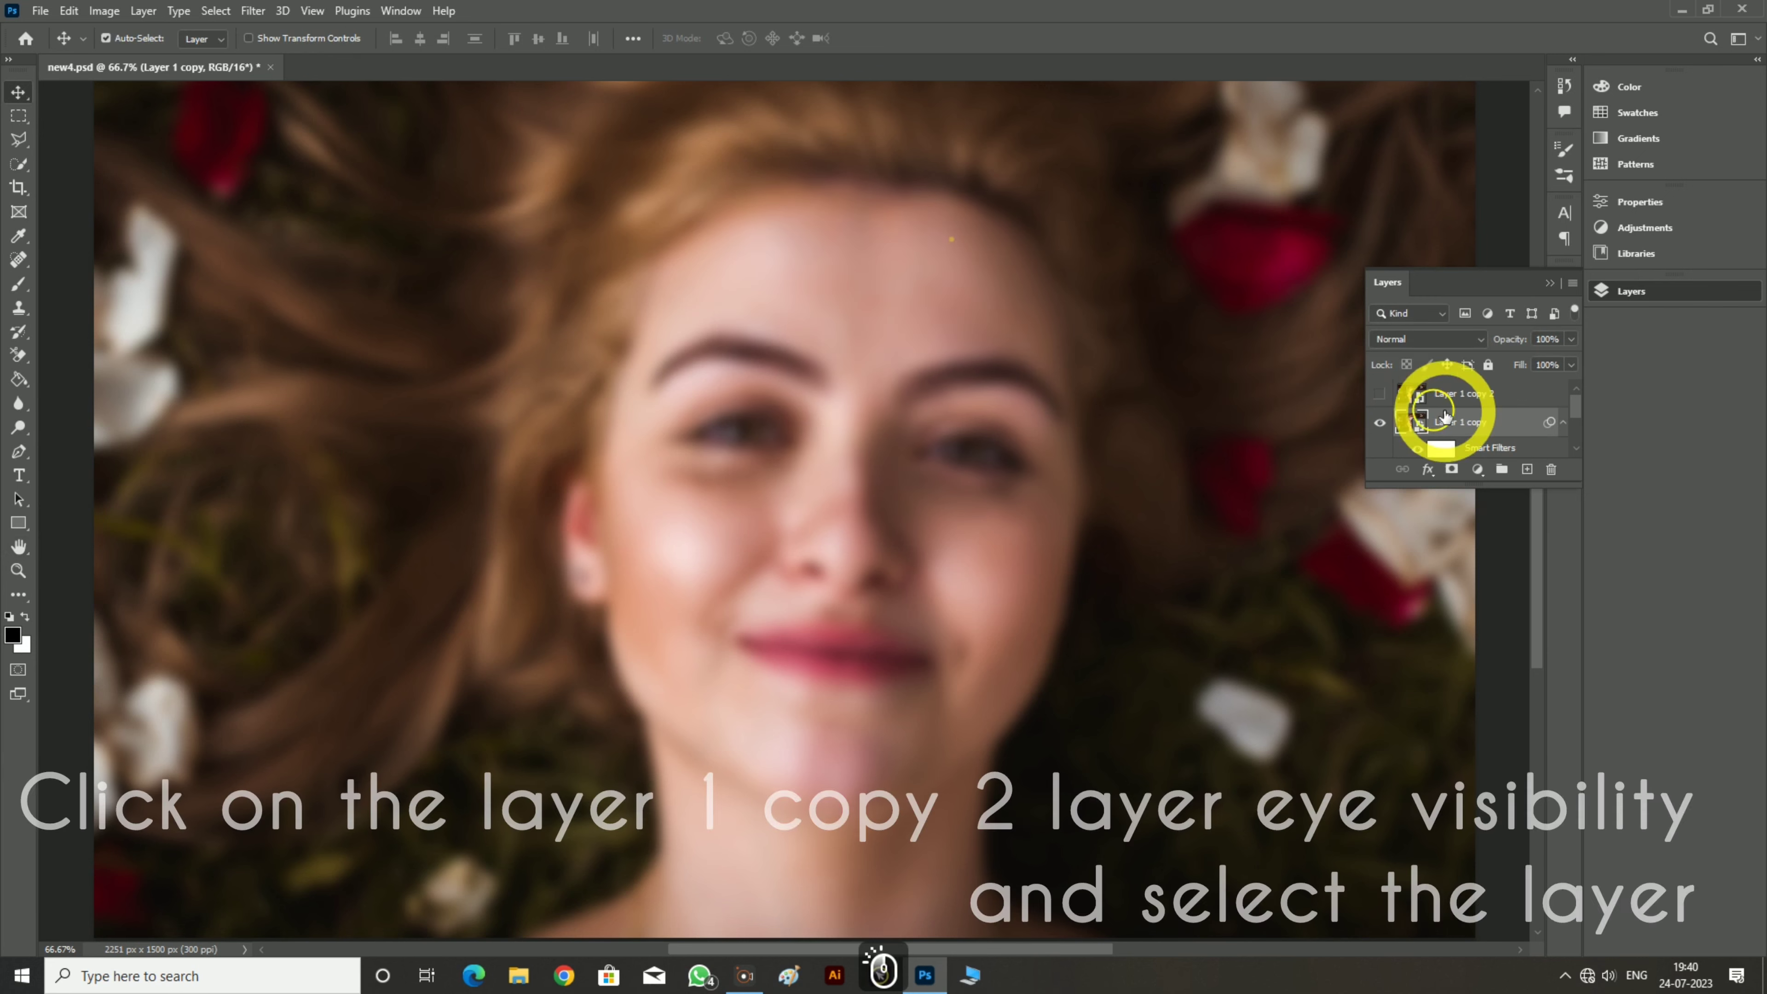
Show Layer 1 copy 2 again and set its blending mode to Vivid Light.
{"action": "left_click", "coordinate": [1448, 394]}
{"action": "left_click", "coordinate": [1381, 394]}
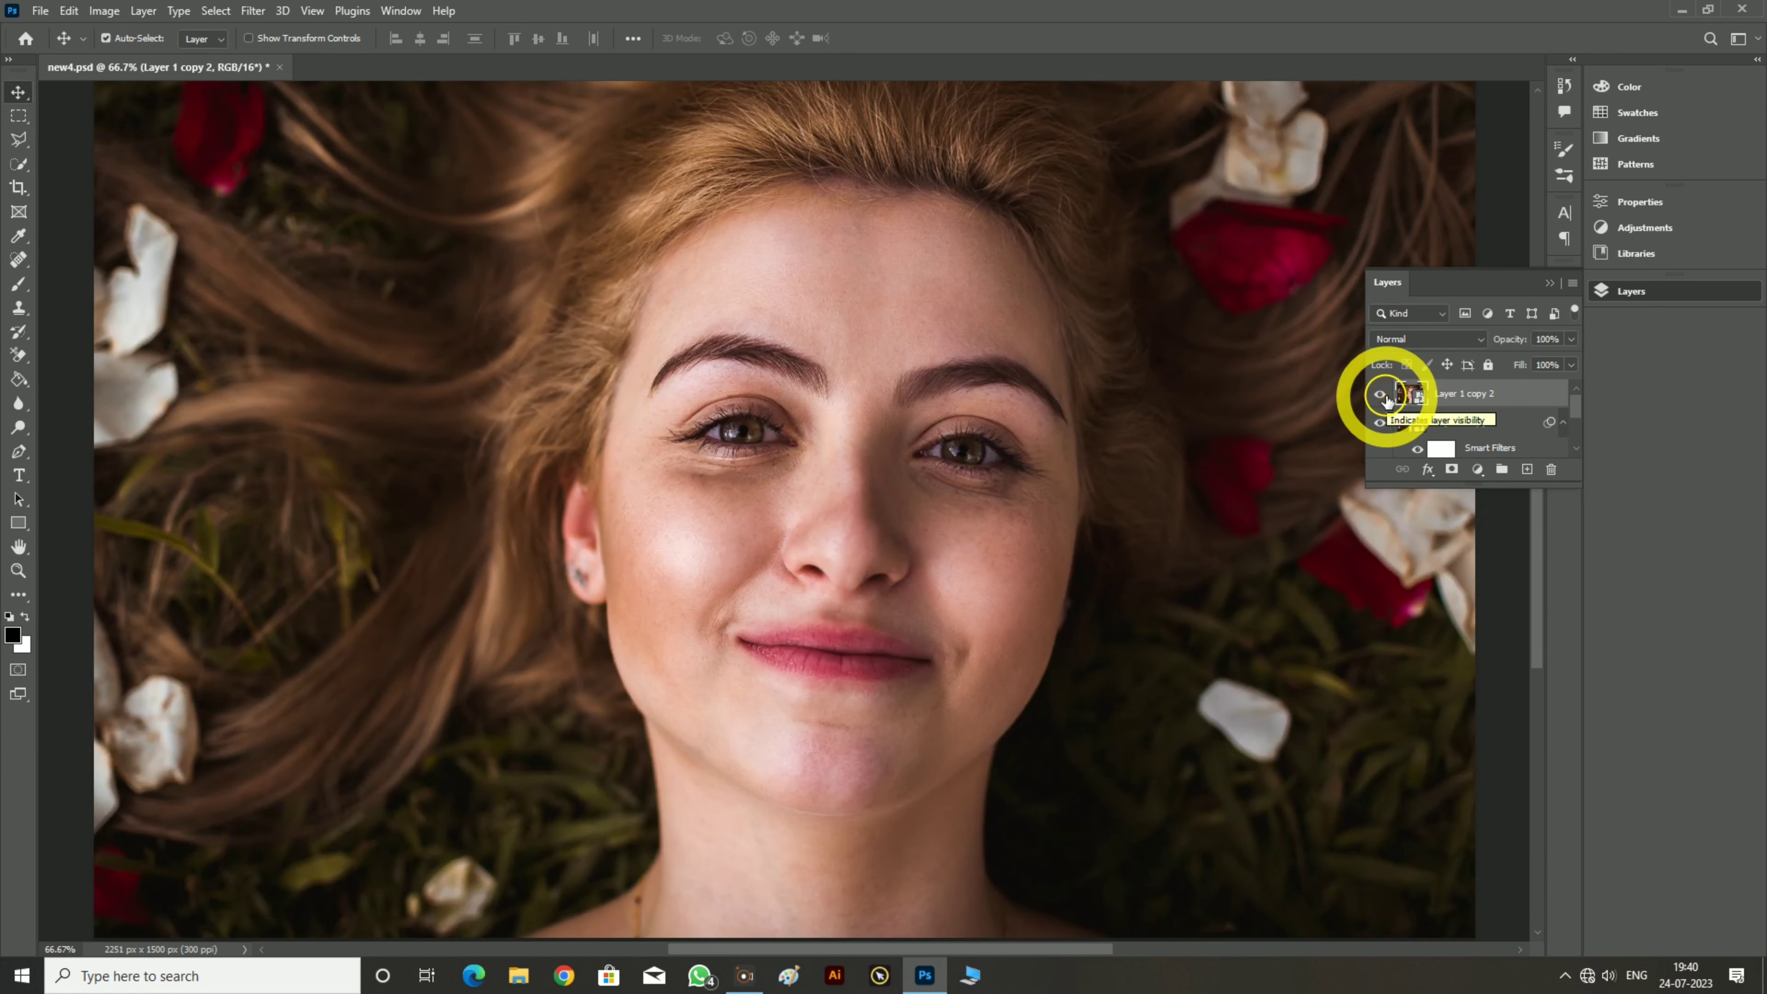
{"action": "left_click", "coordinate": [1408, 339]}
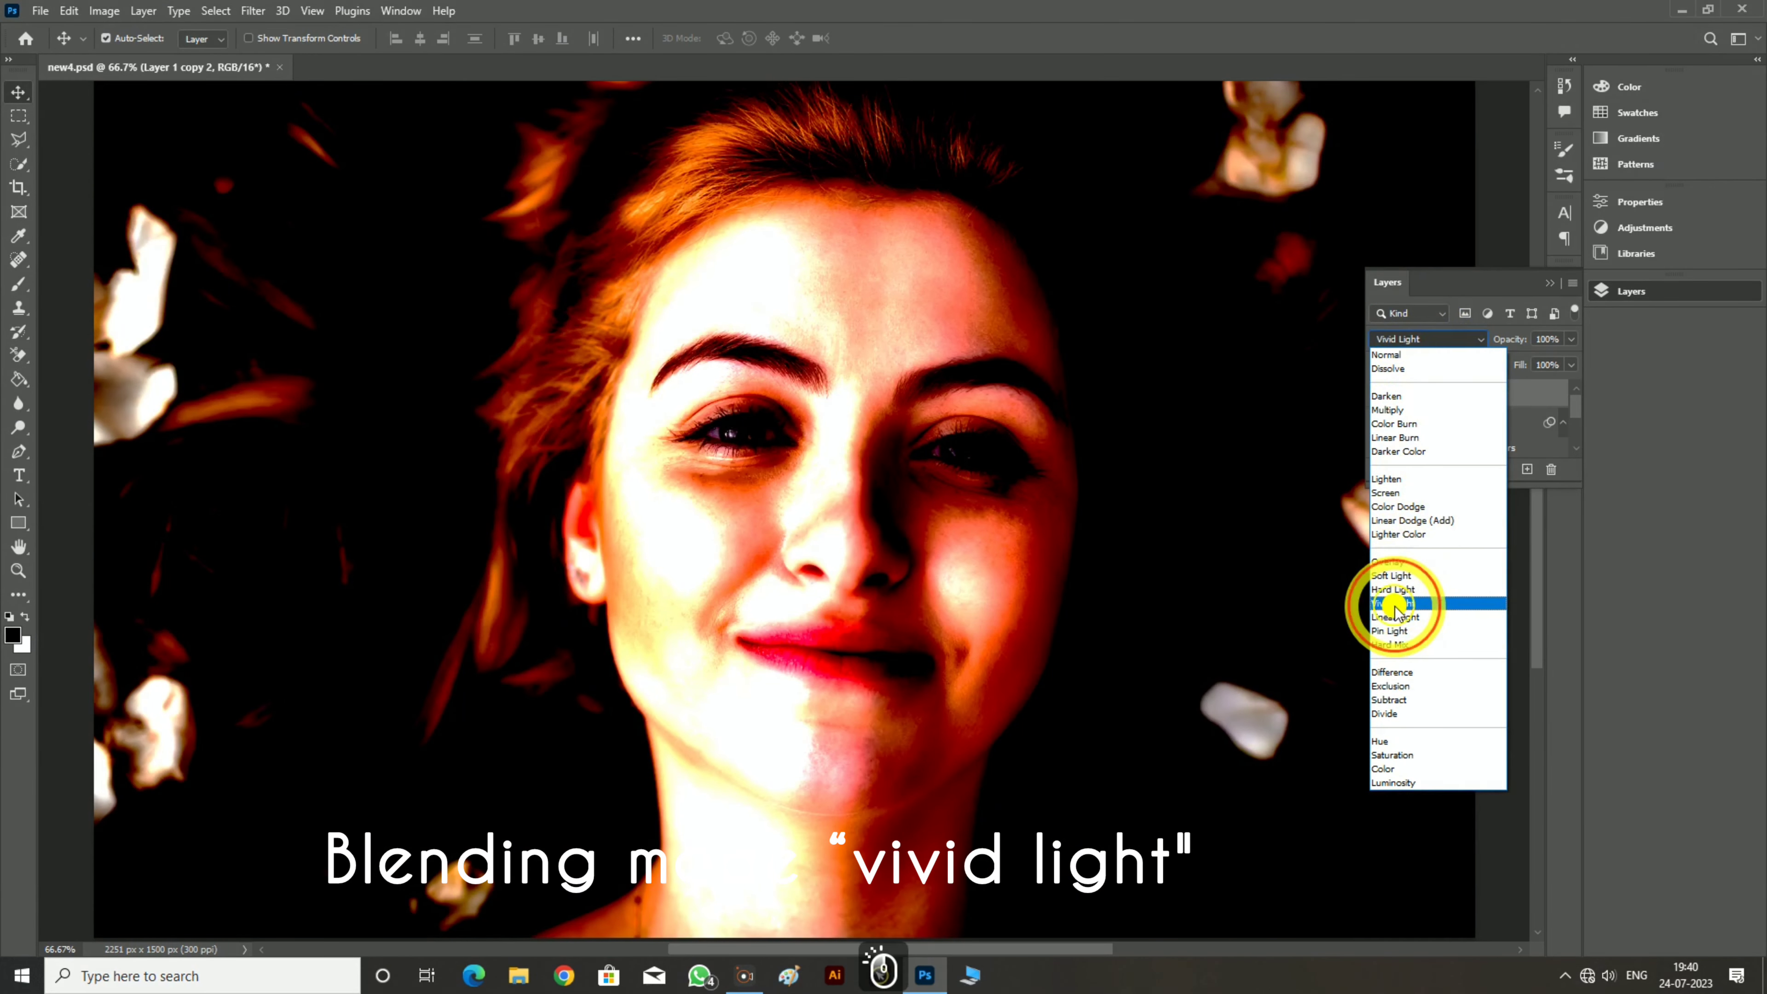
{"action": "left_click", "coordinate": [1396, 603]}
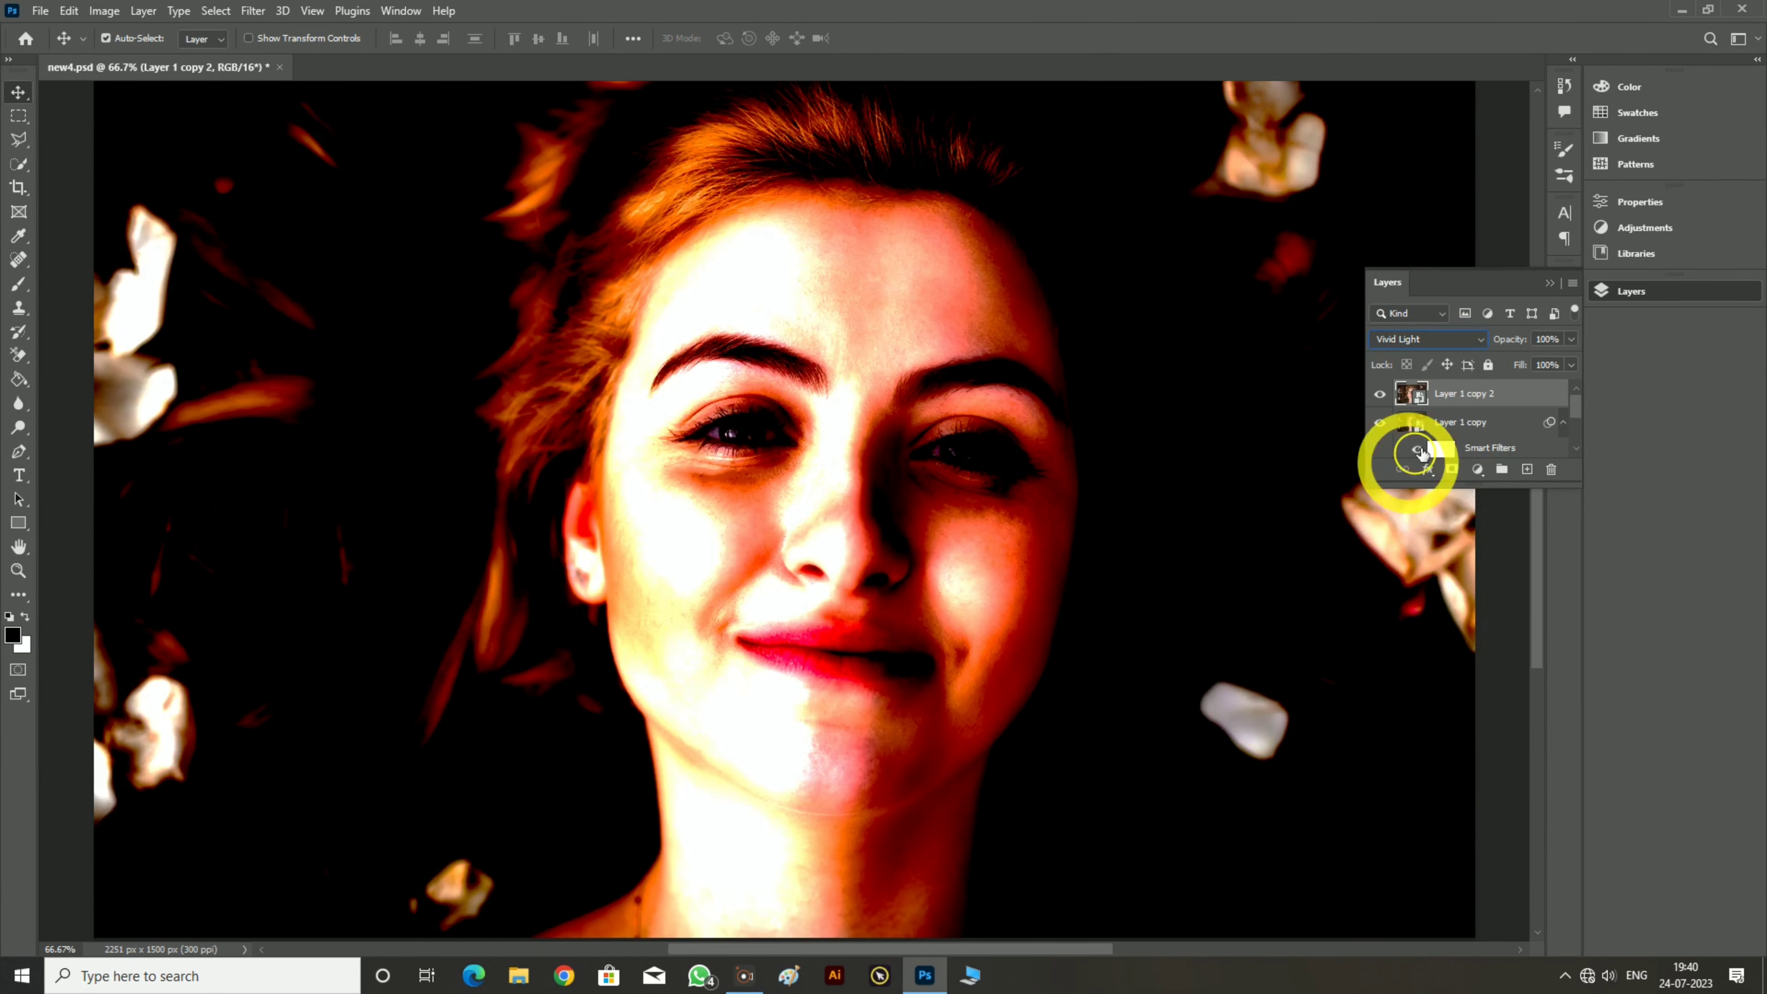
Apply a High Pass filter with a radius of 2.0 pixels to Layer 1 copy 2.
{"action": "left_click", "coordinate": [253, 10]}
{"action": "mouse_move", "coordinate": [291, 404]}
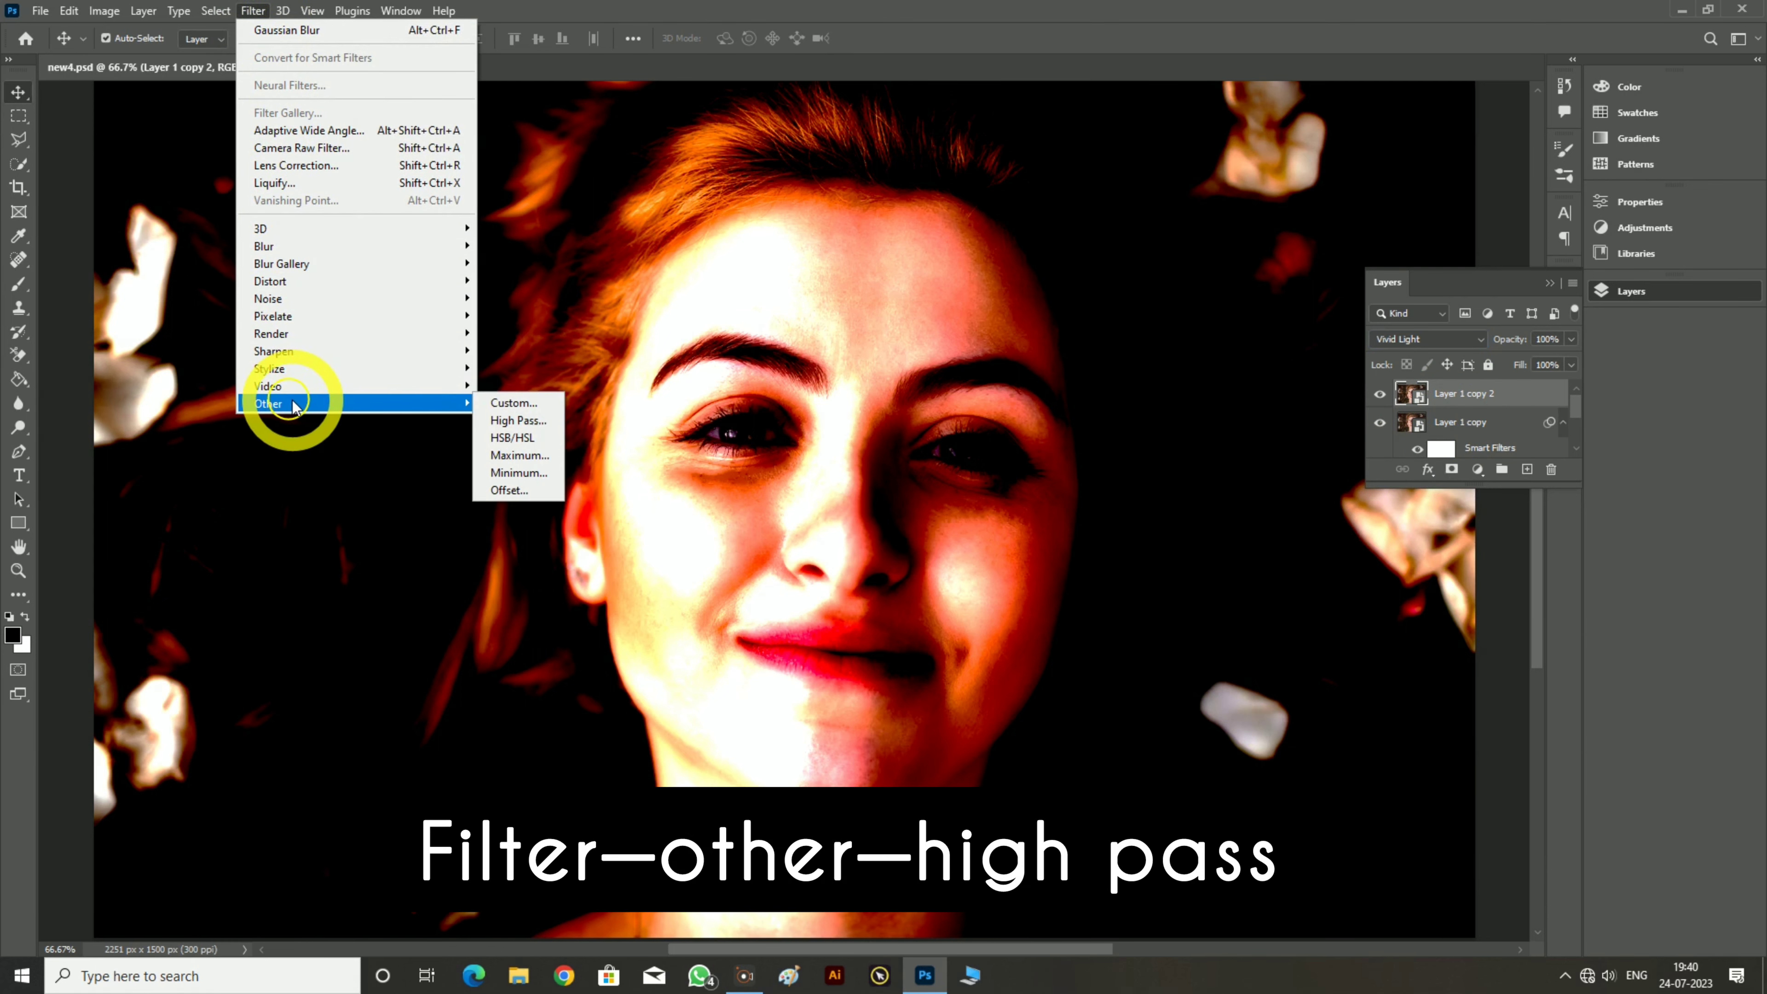
{"action": "left_click", "coordinate": [495, 416]}
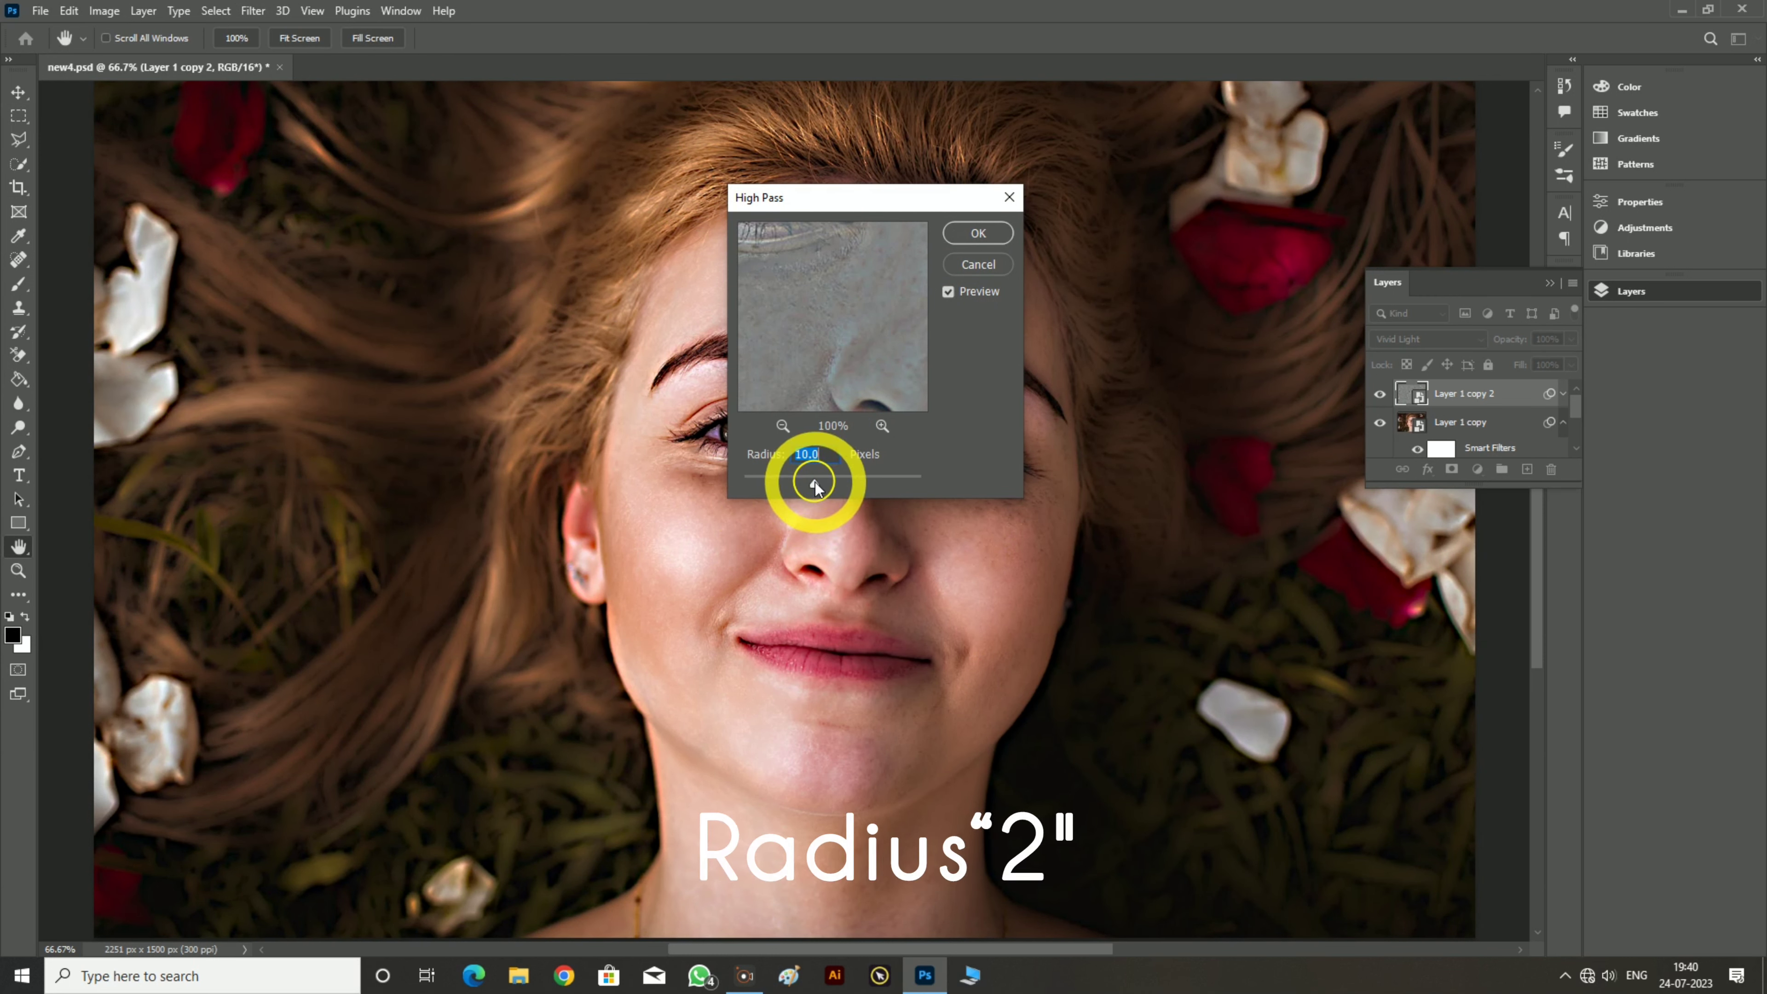
{"action": "left_click_drag", "start_coordinate": [814, 485], "coordinate": [763, 487]}
{"action": "left_click", "coordinate": [979, 237]}
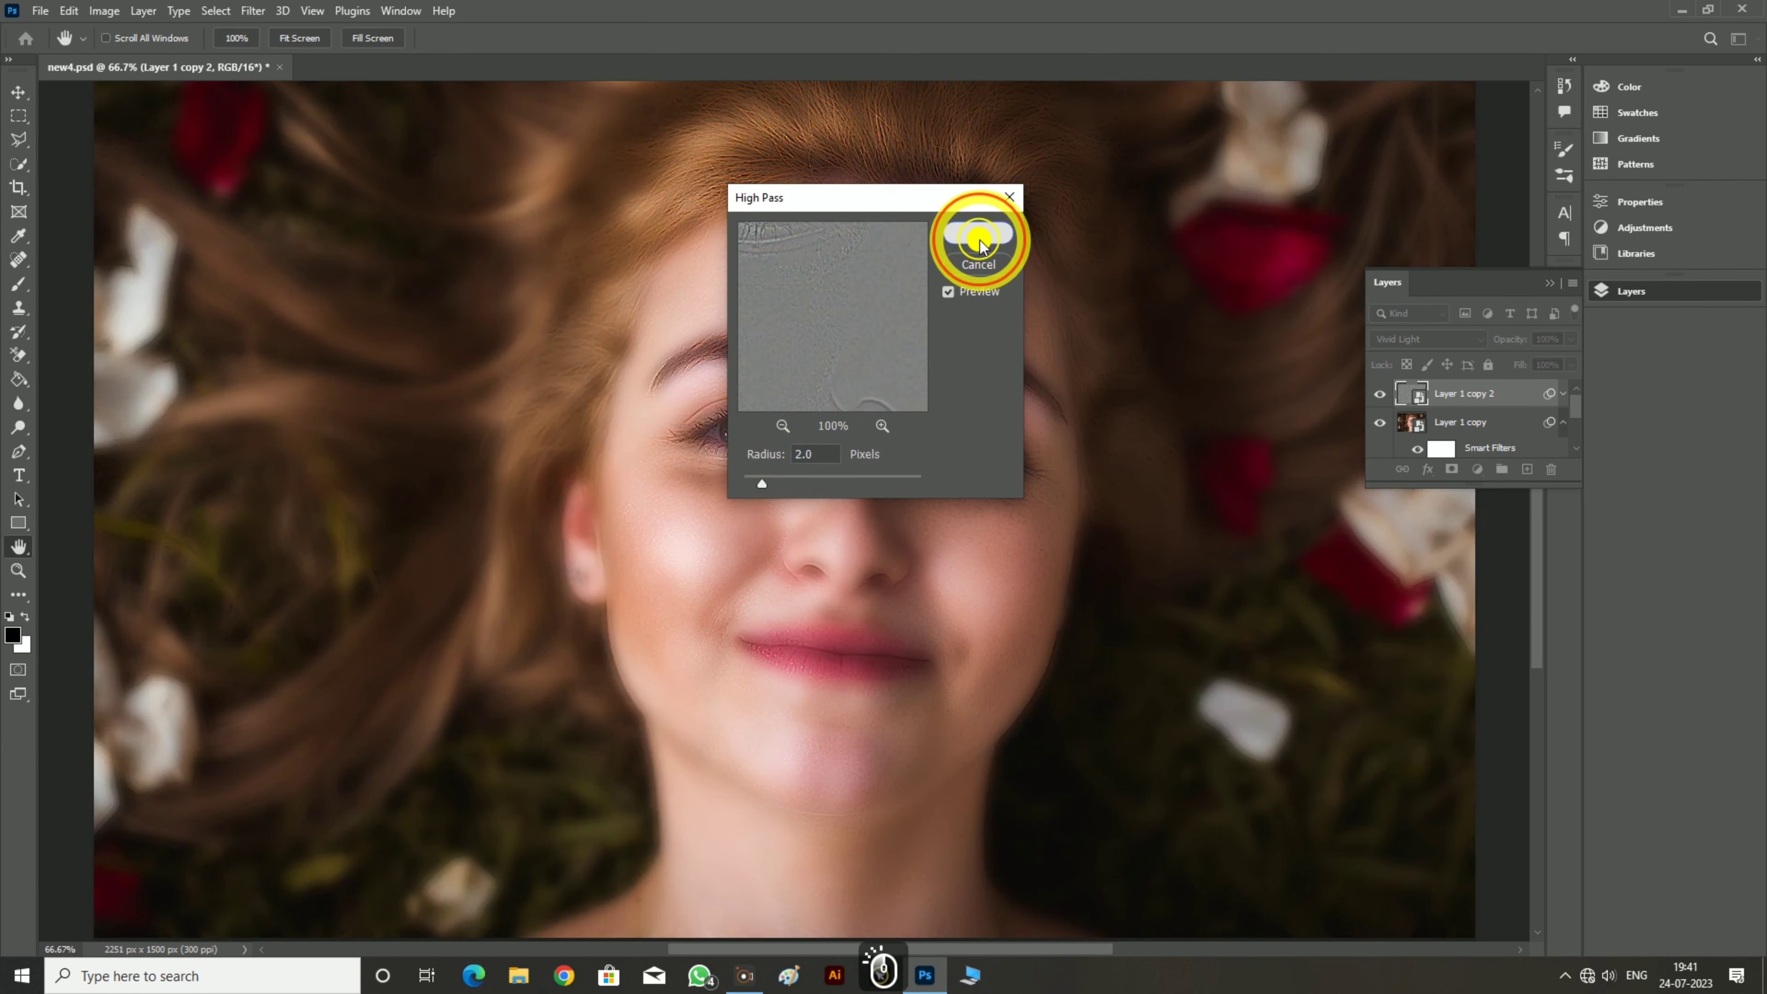
Group Layer 1 copy 2 with Layer 1 copy and add a black layer mask that hides the group.
{"action": "left_click", "coordinate": [1478, 395]}
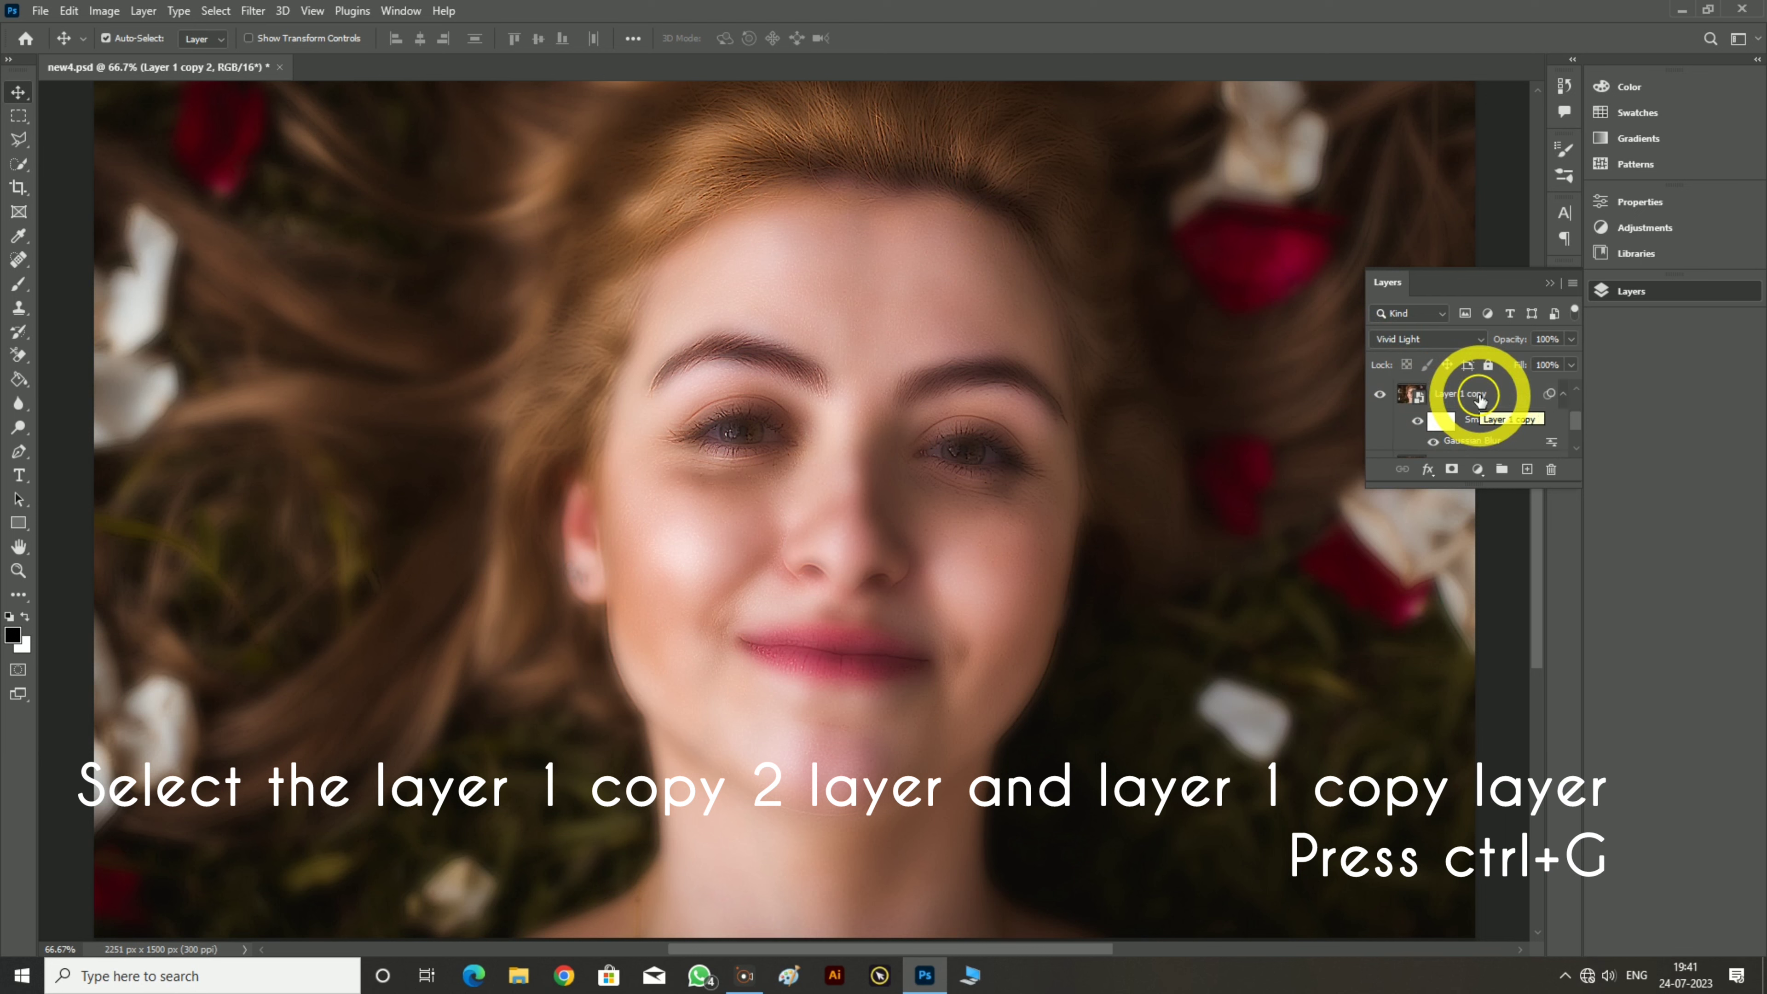
{"action": "scroll", "coordinate": [1485, 396], "scroll_direction": "down", "scroll_amount": 2}
{"action": "left_click", "coordinate": [1493, 395], "text": "ctrl"}
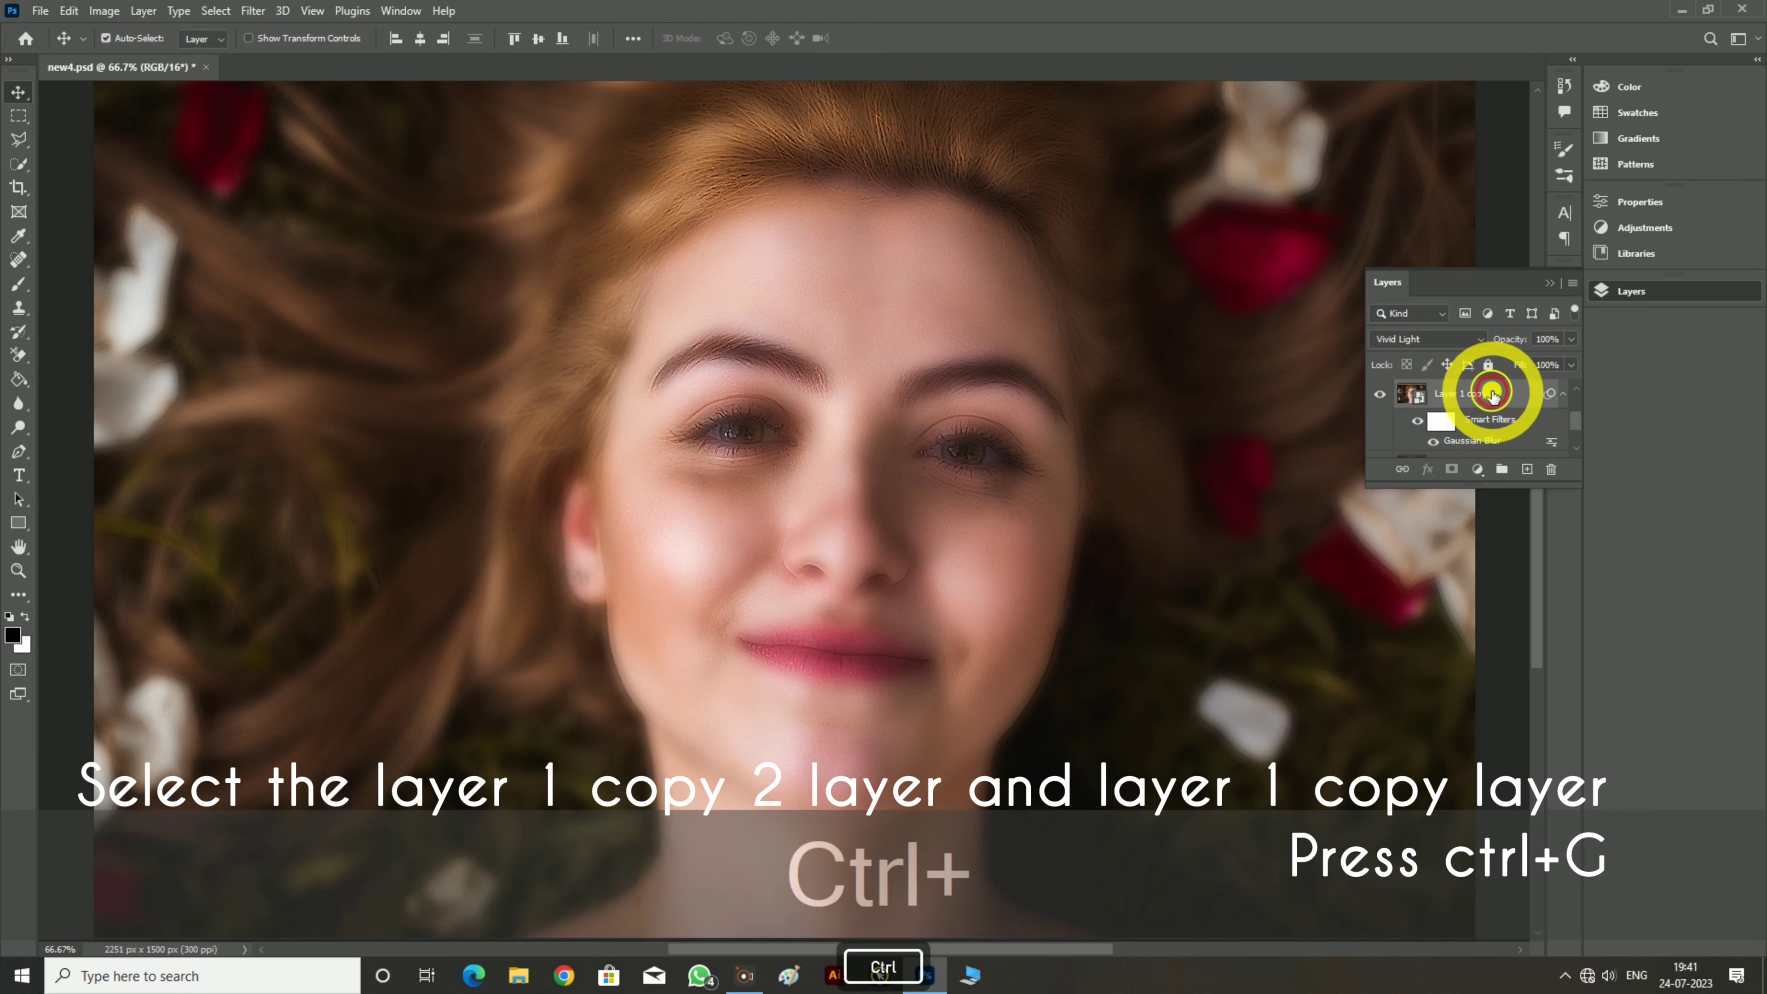
{"action": "key", "text": "ctrl+g"}
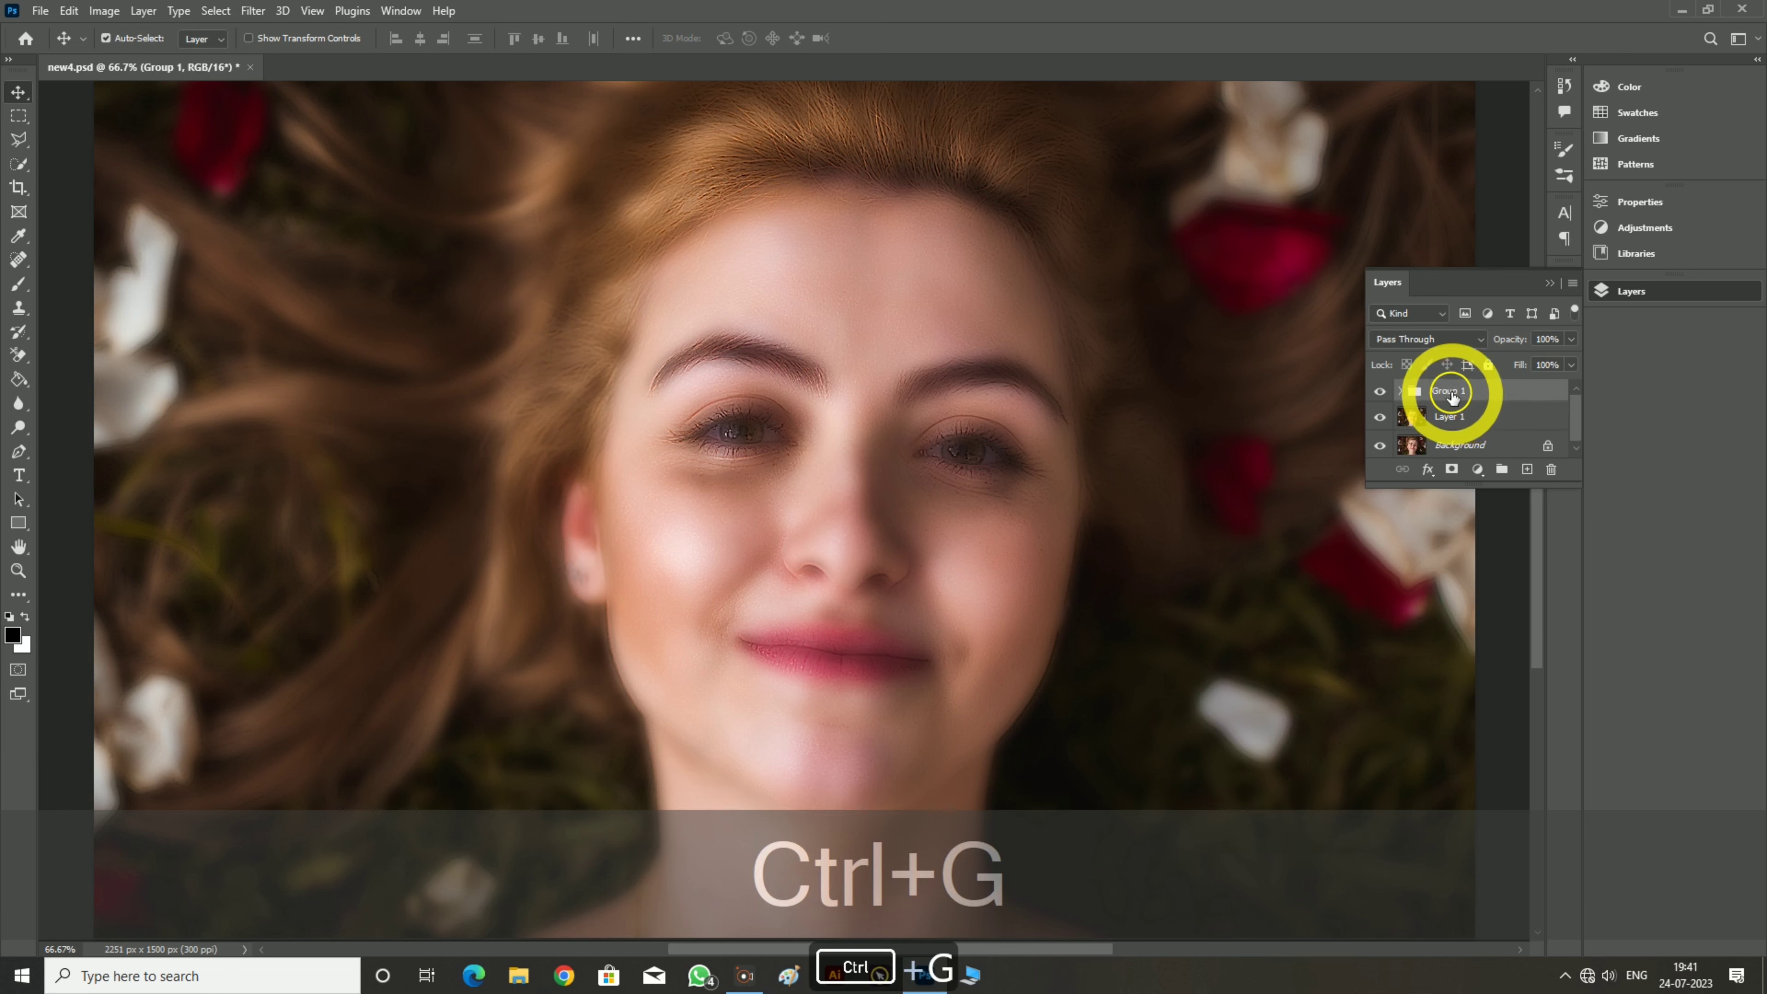
{"action": "left_click", "coordinate": [1452, 469], "text": "alt"}
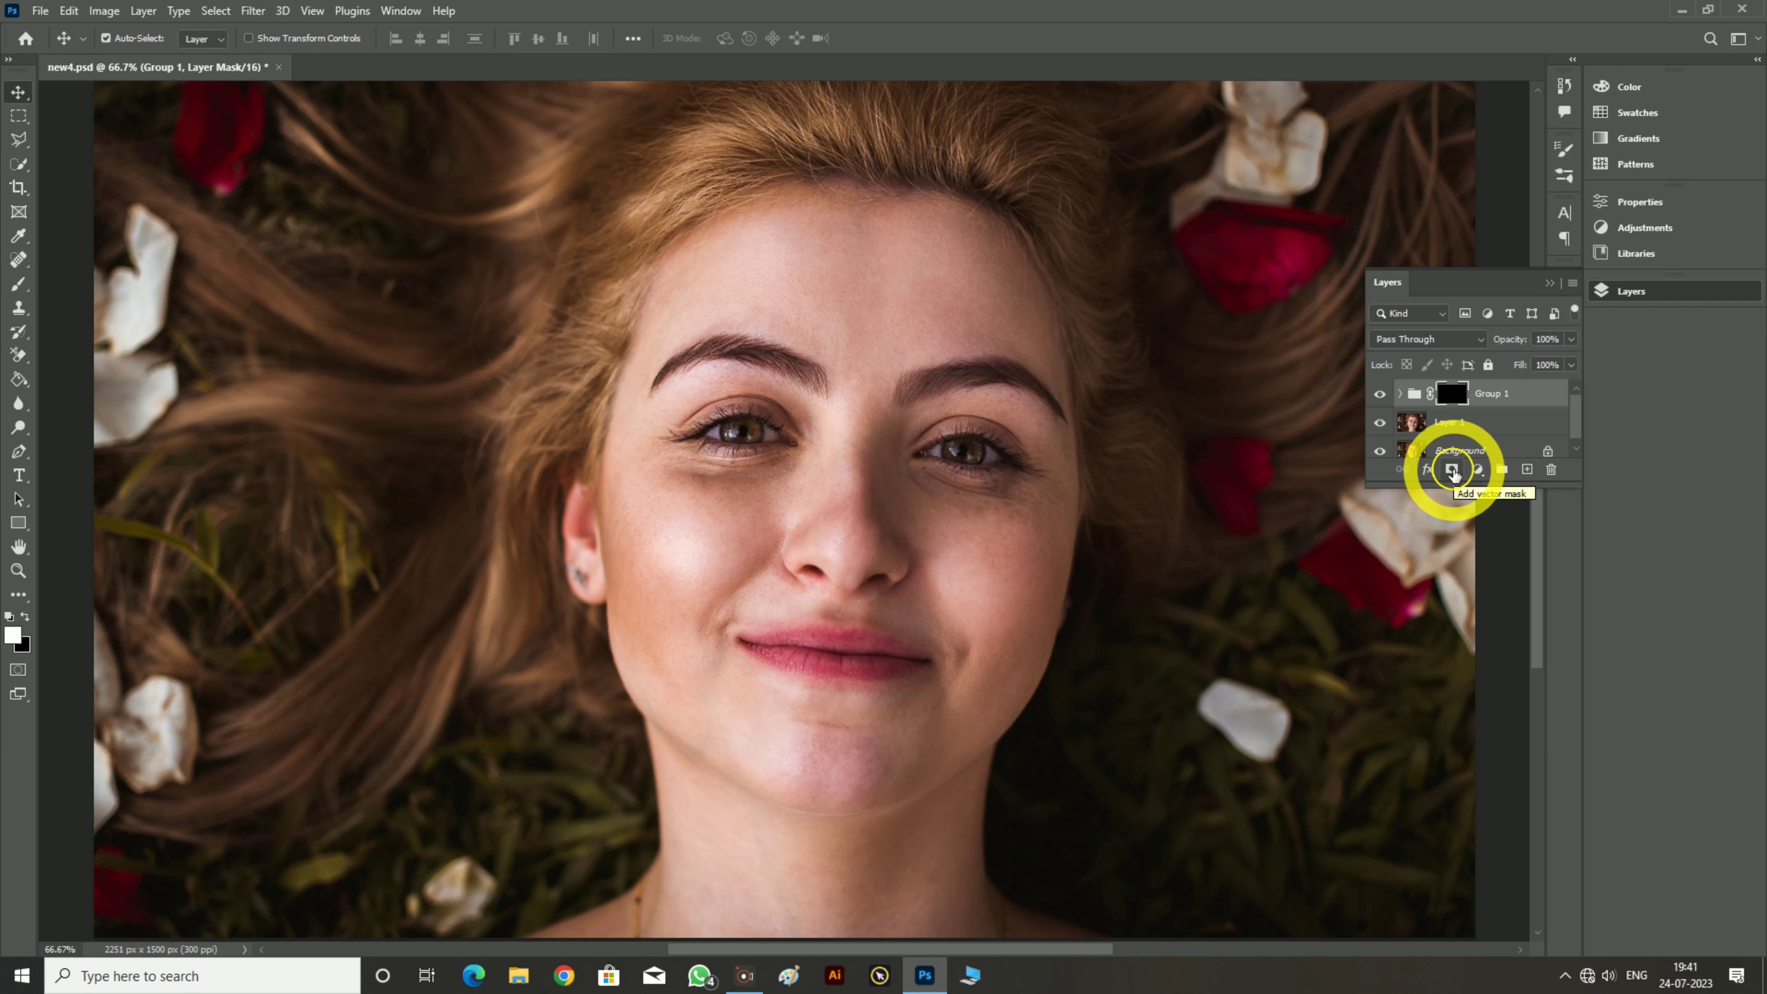
Save the document and choose the Brush tool for painting on the group's mask.
{"action": "key", "text": "ctrl+s"}
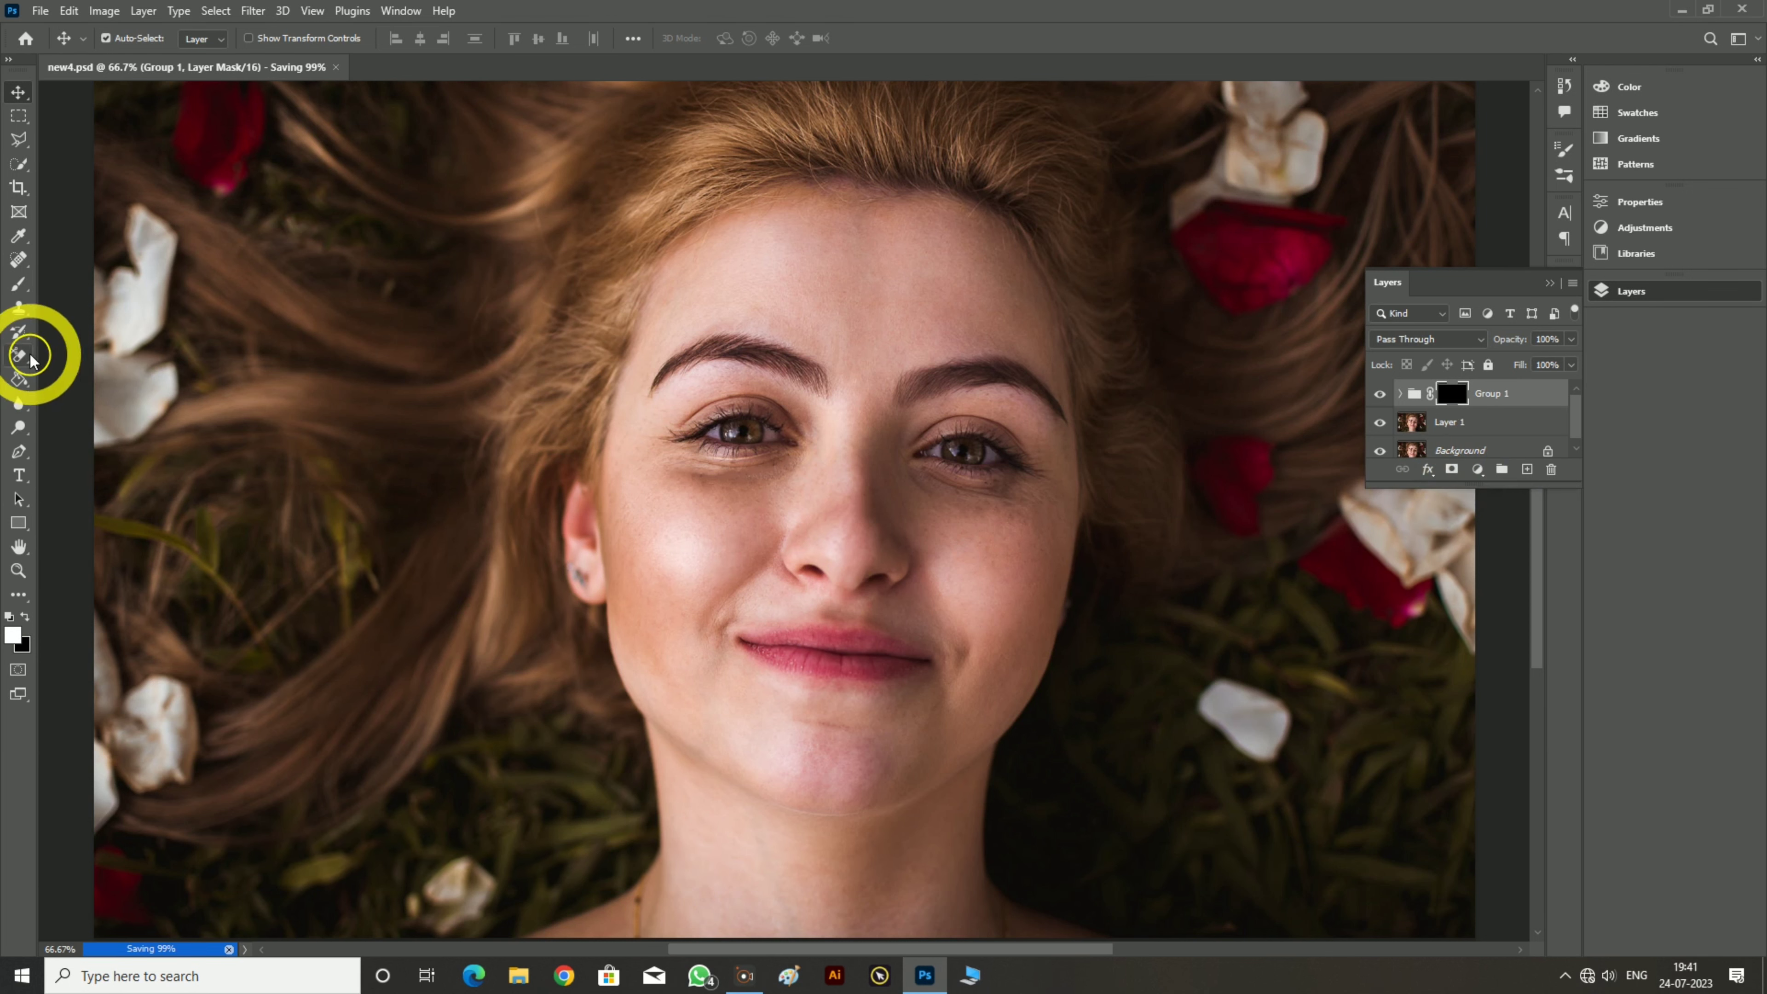
{"action": "right_click", "coordinate": [19, 283]}
{"action": "left_click", "coordinate": [68, 285]}
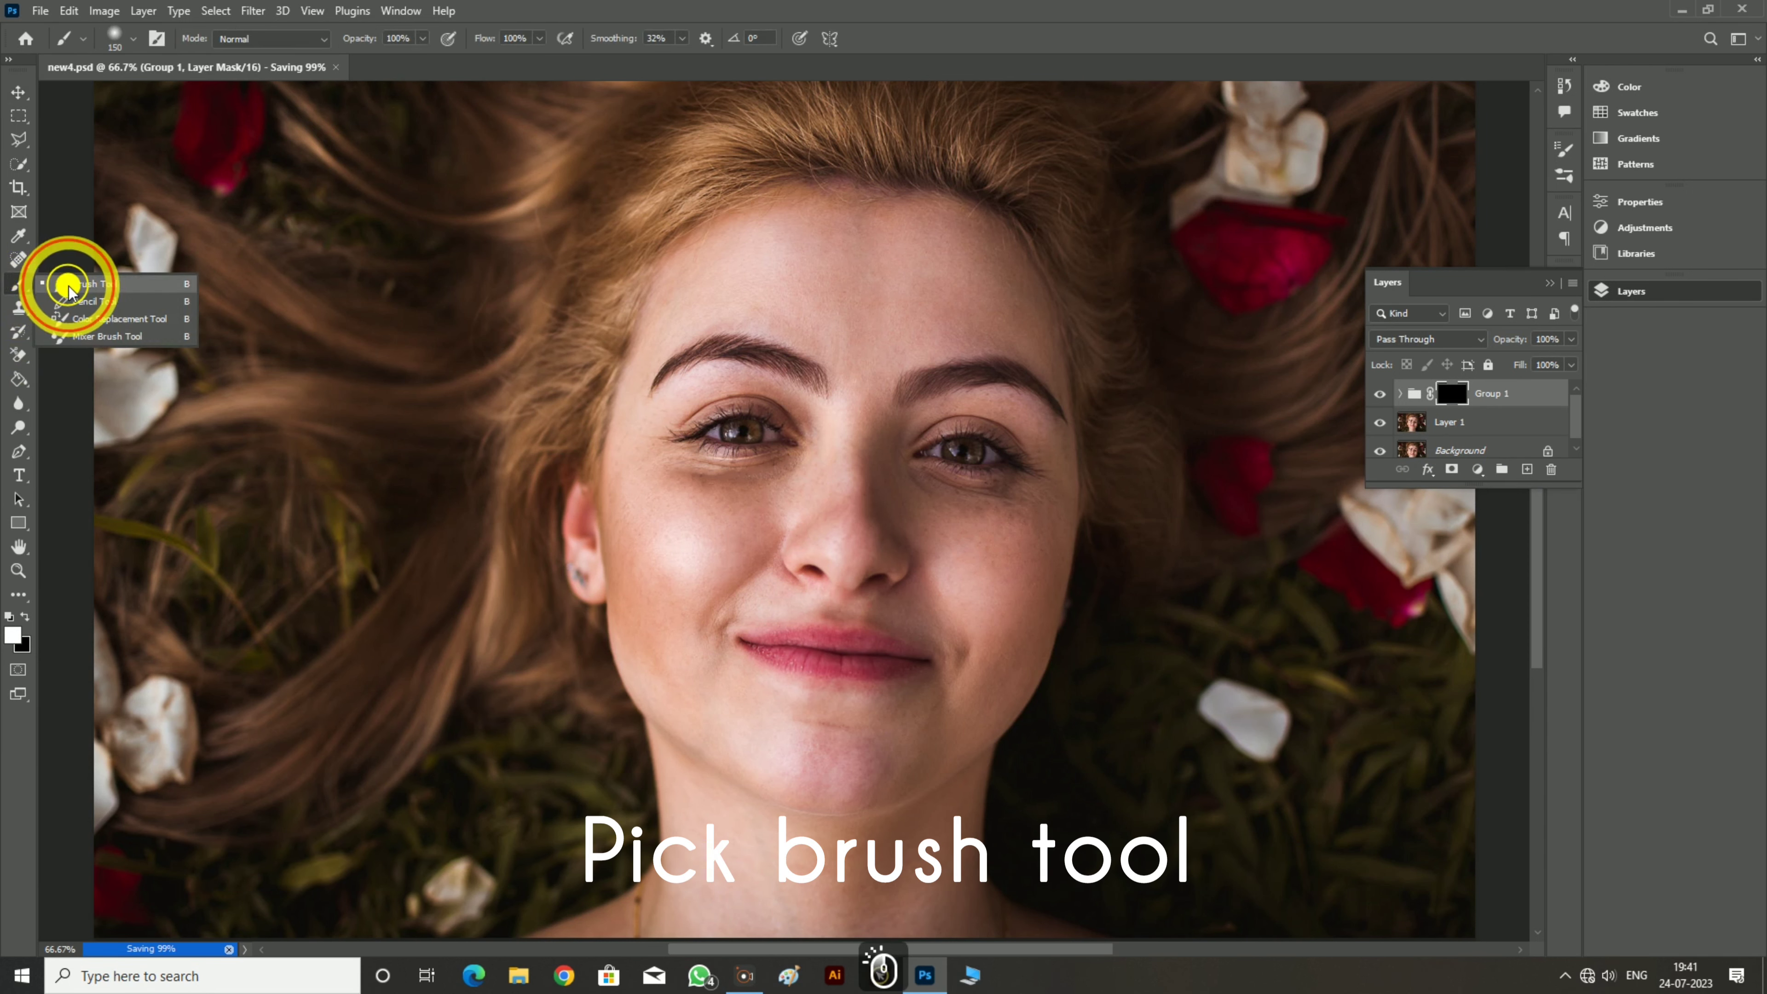